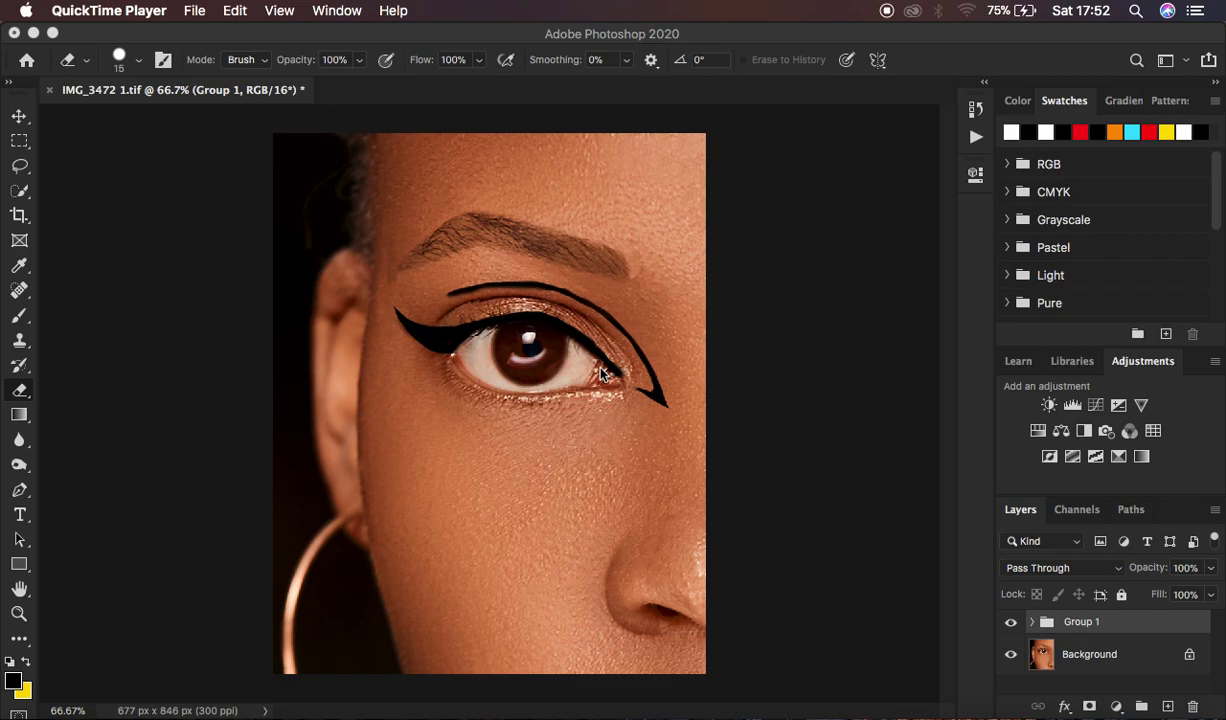
# Step: Compare the photo with and without Group 1's eyeliner and brow, then delete Group 1
pyautogui.click(1010, 625)
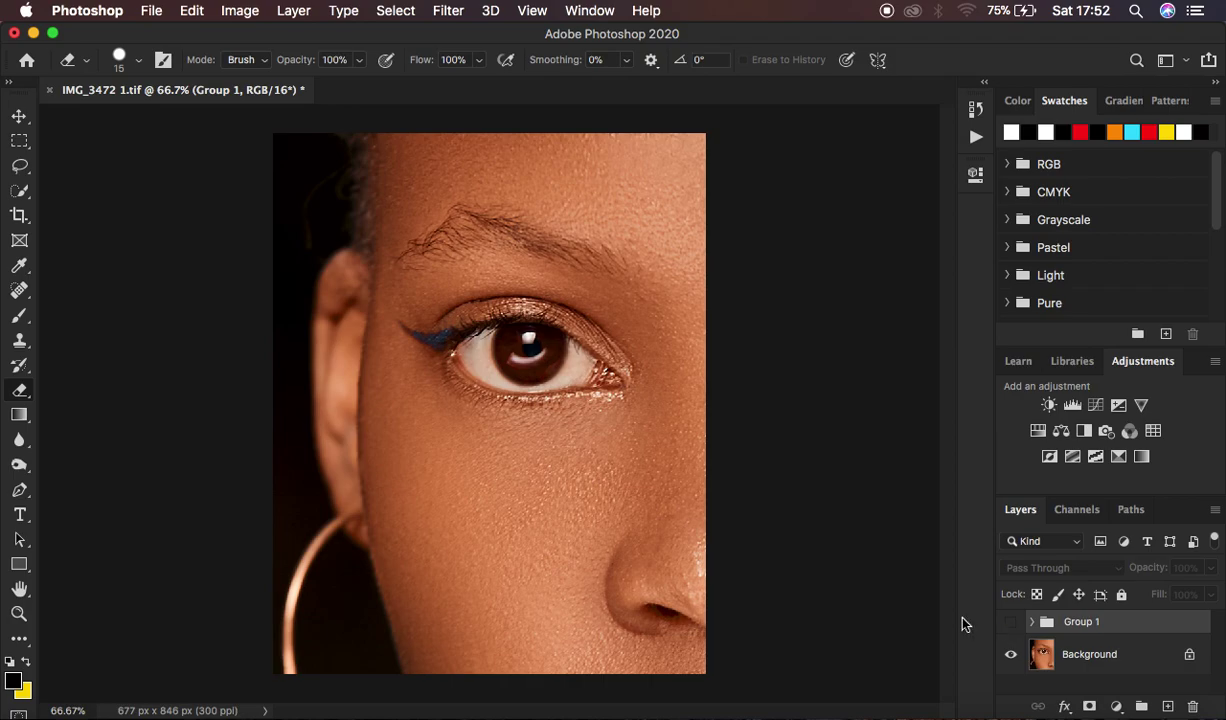
pyautogui.click(1011, 624)
pyautogui.click(1011, 625)
pyautogui.click(1011, 625)
pyautogui.click(1011, 625)
pyautogui.click(1011, 625)
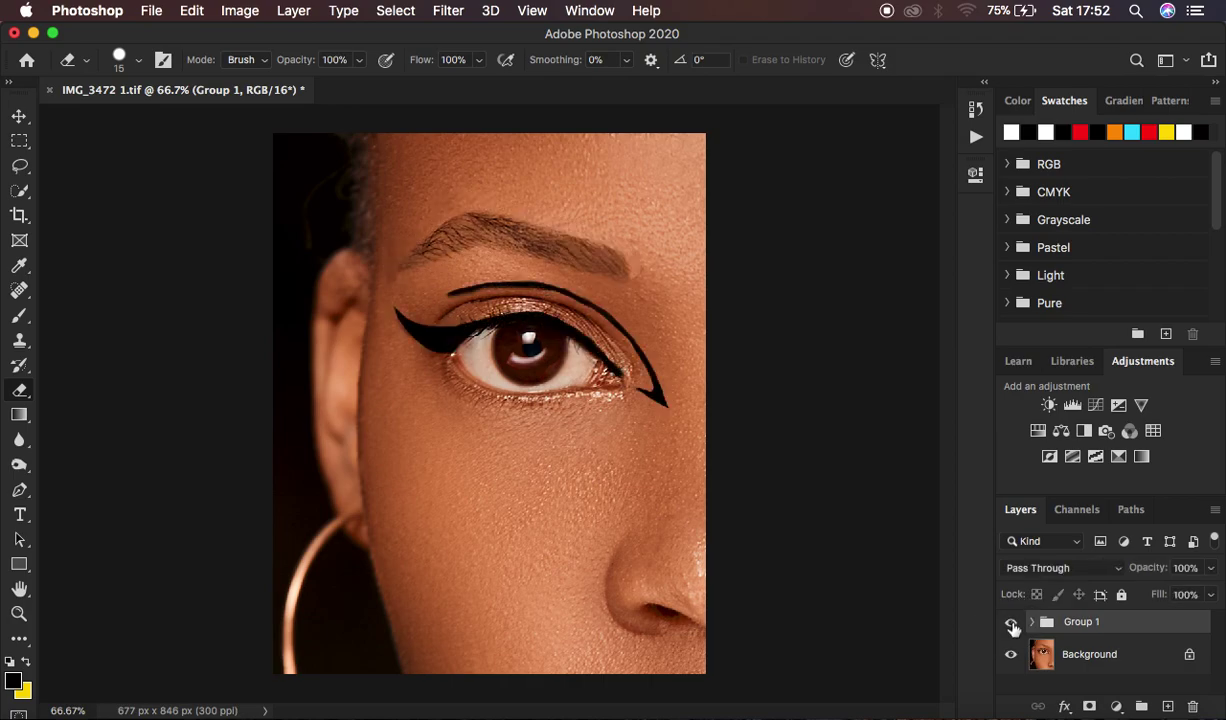
pyautogui.moveTo(1141, 625)
pyautogui.mouseDown()
pyautogui.moveTo(1138, 700)
pyautogui.moveTo(1192, 706)
pyautogui.mouseUp()
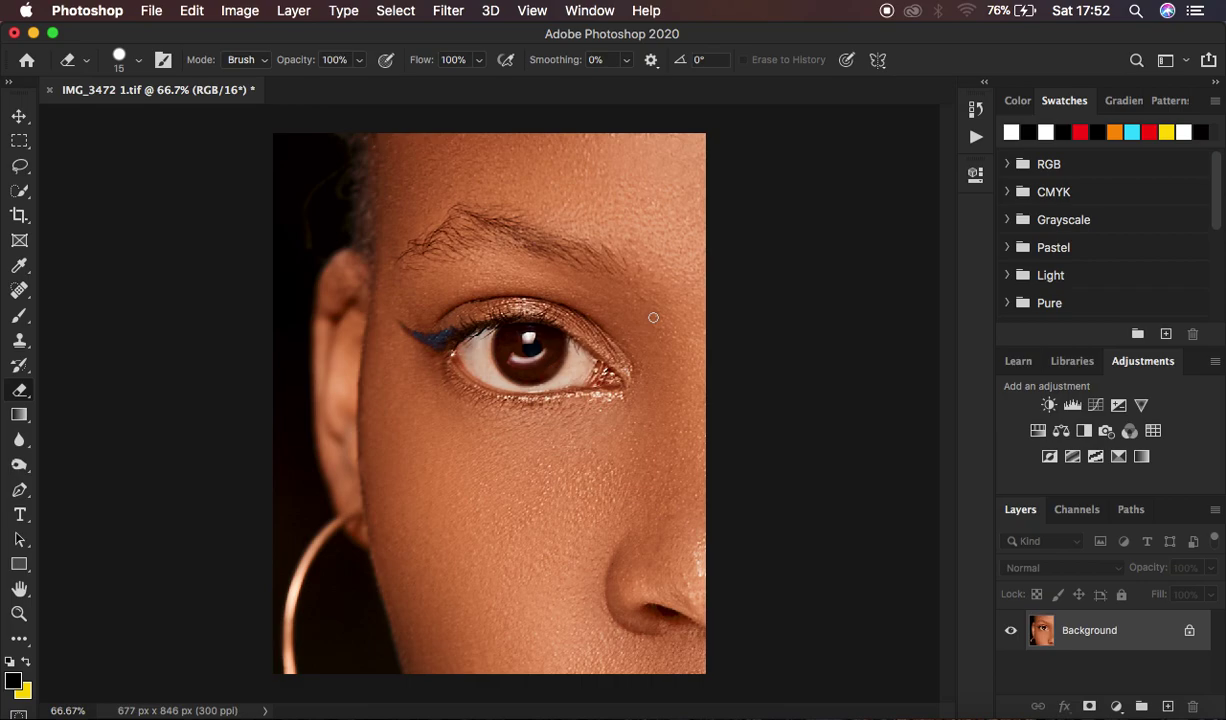
# Step: Play the FS 16 BIT action from the Actions panel
pyautogui.click(975, 136)
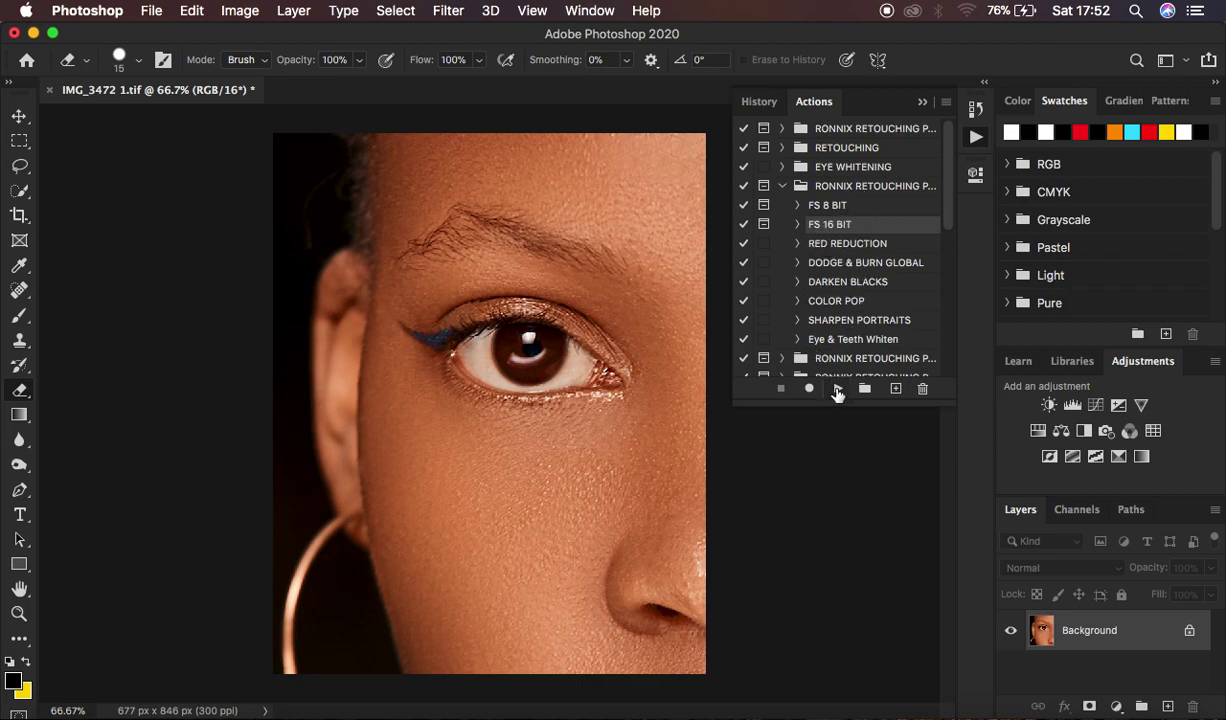
pyautogui.click(838, 389)
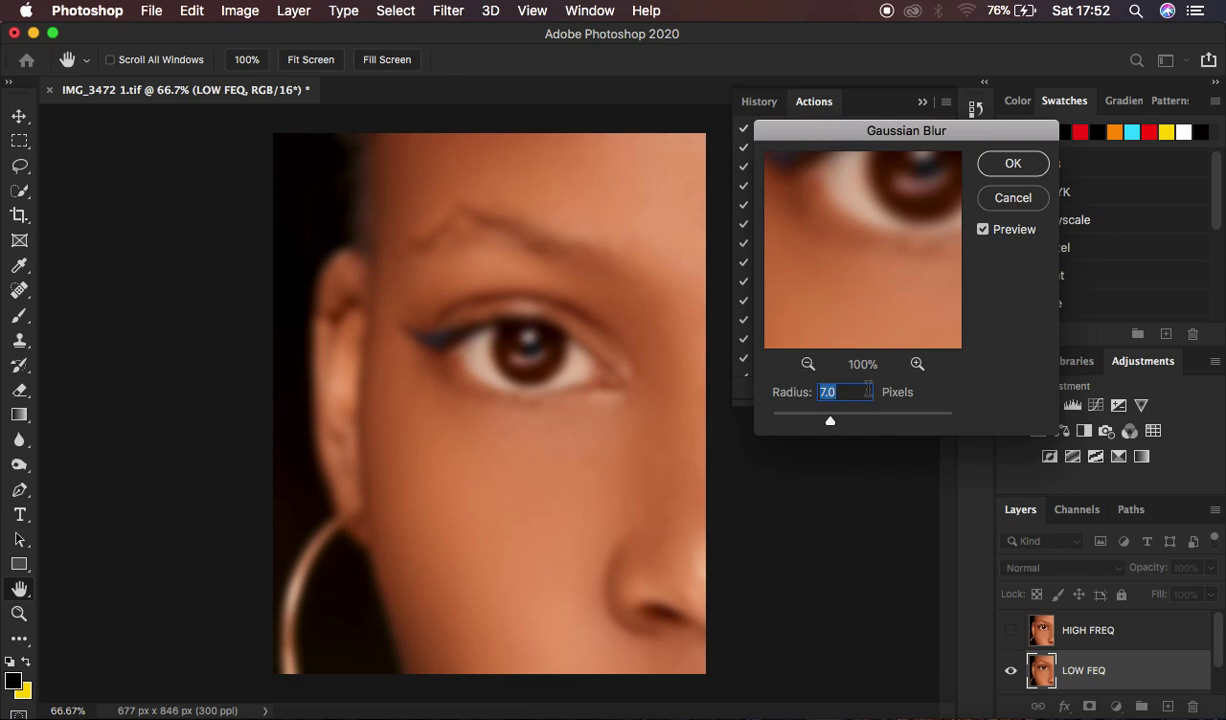
# Step: Confirm the 7.0-pixel Gaussian blur and collapse the Actions panel
pyautogui.click(1000, 165)
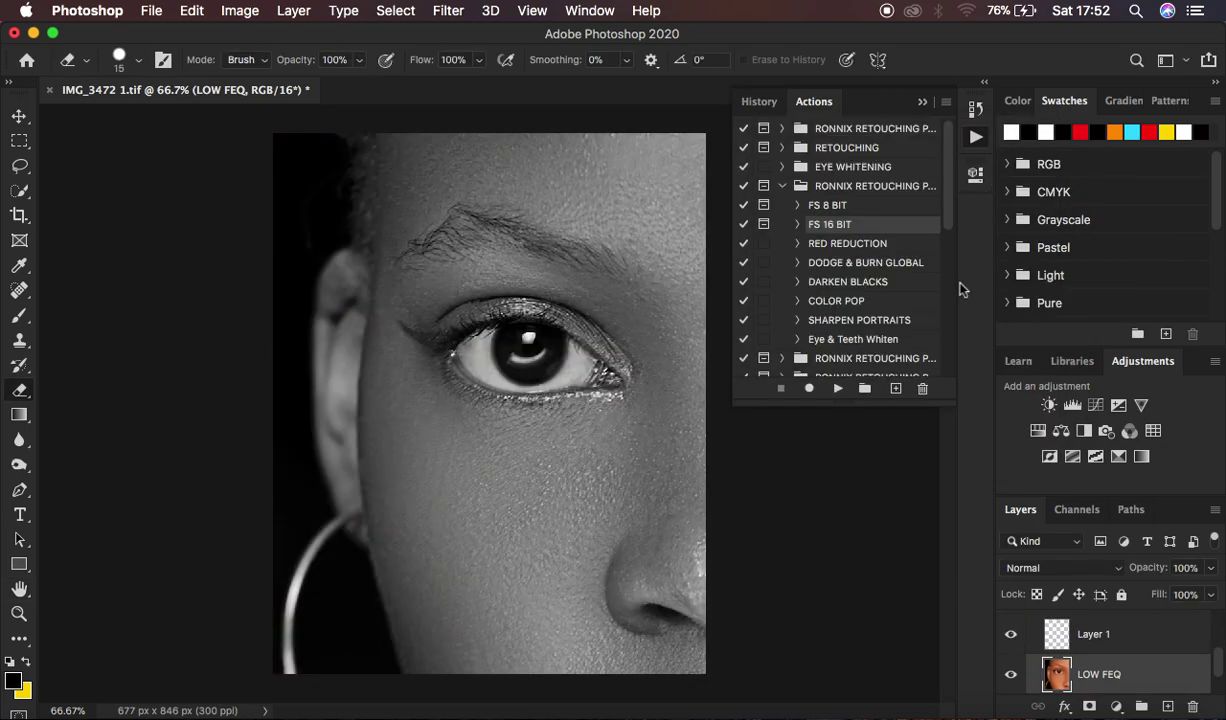
pyautogui.click(923, 104)
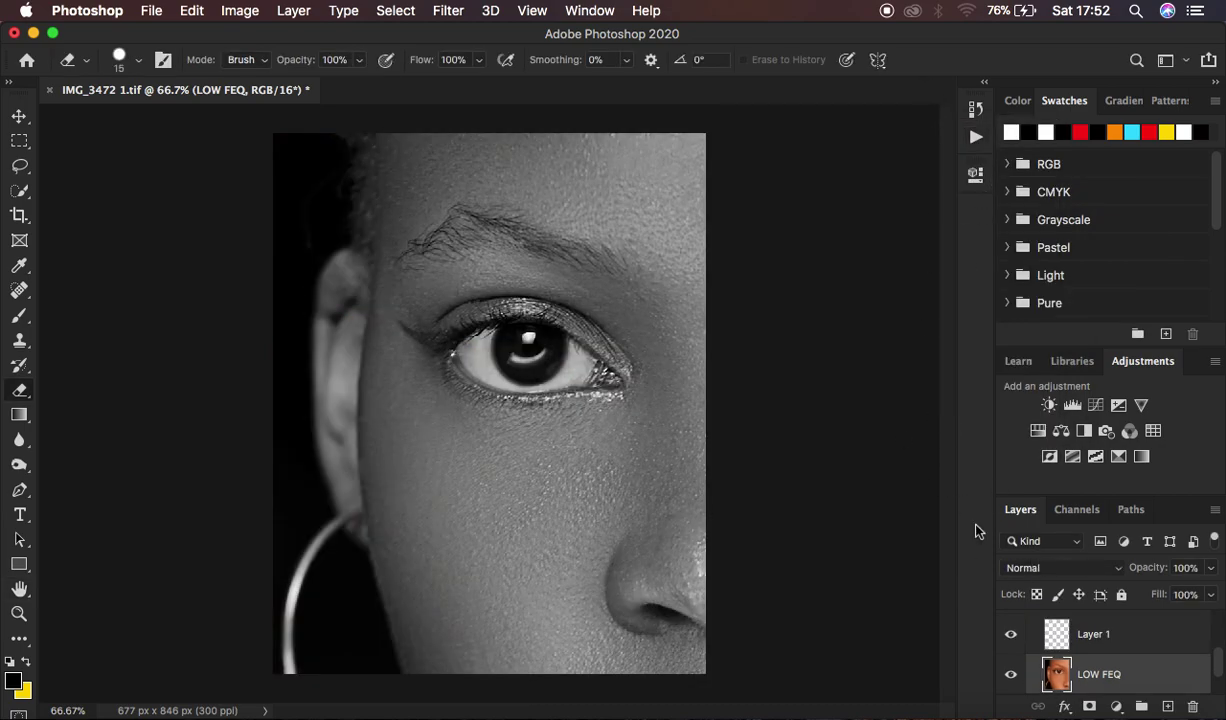
pyautogui.scroll(3, 1130, 649)
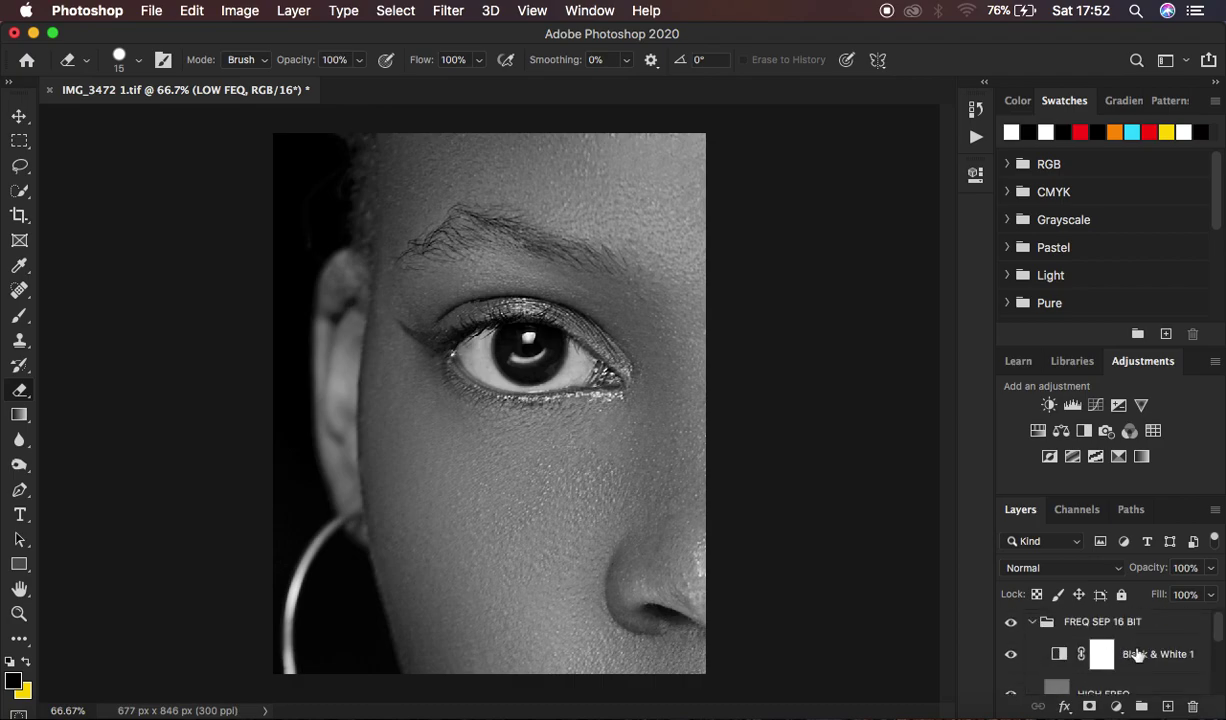
# Step: Delete the Black & White 1 adjustment layer to keep full colour
pyautogui.click(1136, 653)
pyautogui.press('BackSpace')
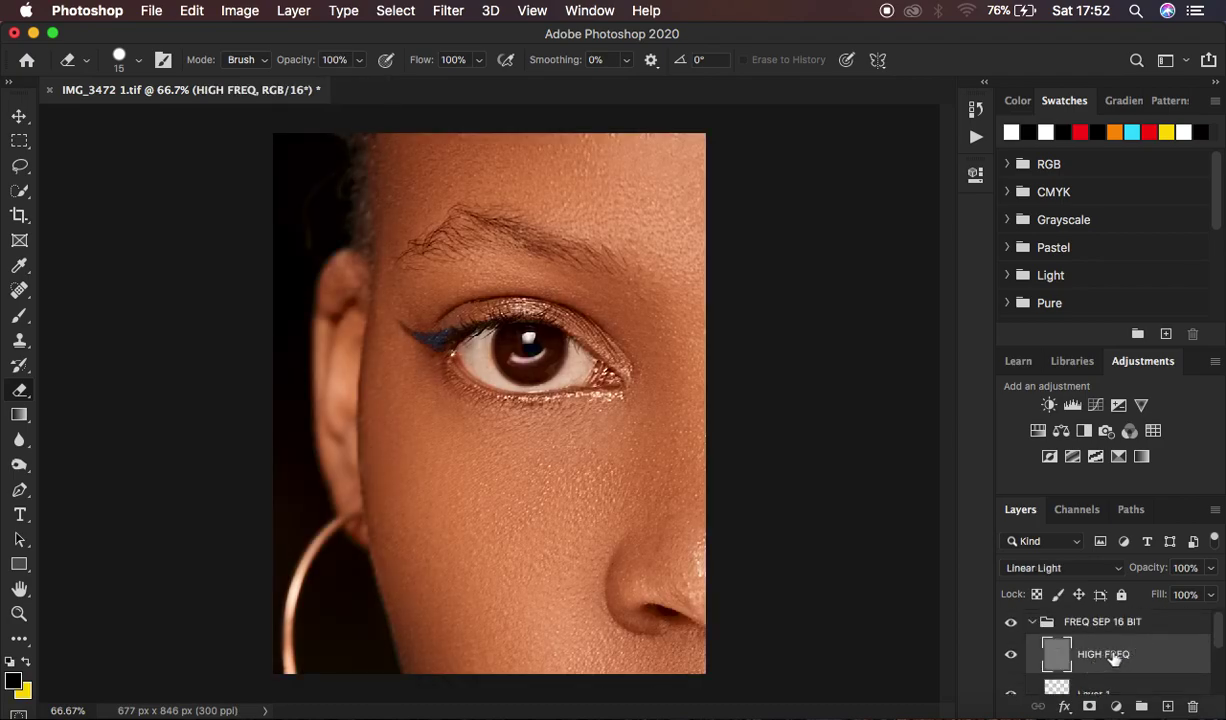
pyautogui.scroll(-2, 1147, 660)
pyautogui.scroll(1, 1147, 660)
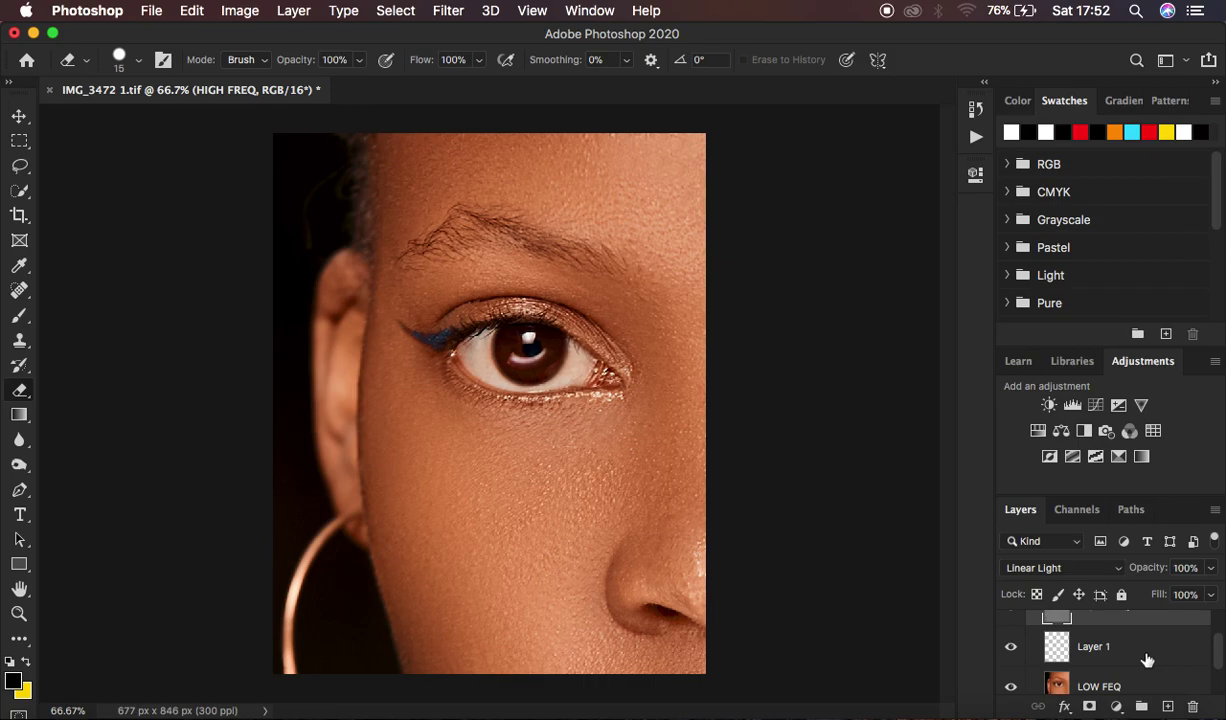
pyautogui.scroll(1, 1147, 660)
pyautogui.scroll(-2, 1147, 660)
pyautogui.scroll(2, 1147, 660)
pyautogui.scroll(-1, 1147, 660)
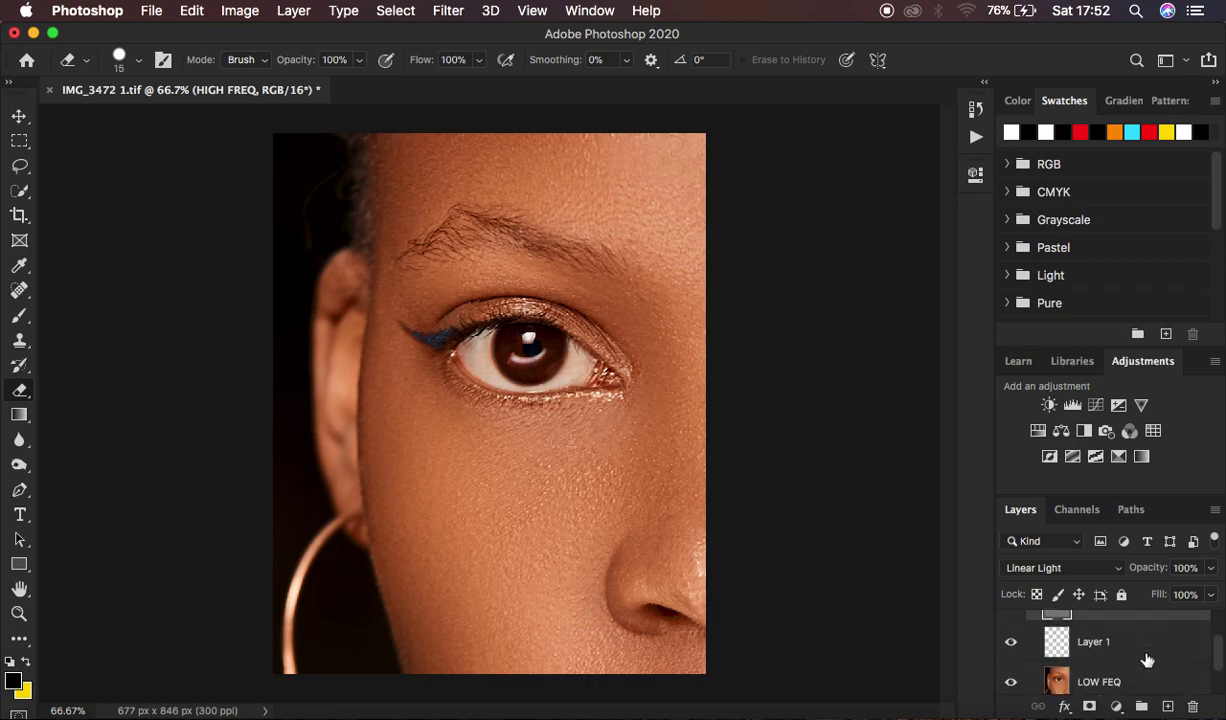
# Step: Keep a single empty Layer 1 above LOW FEQ and select it for painting
pyautogui.click(1086, 677)
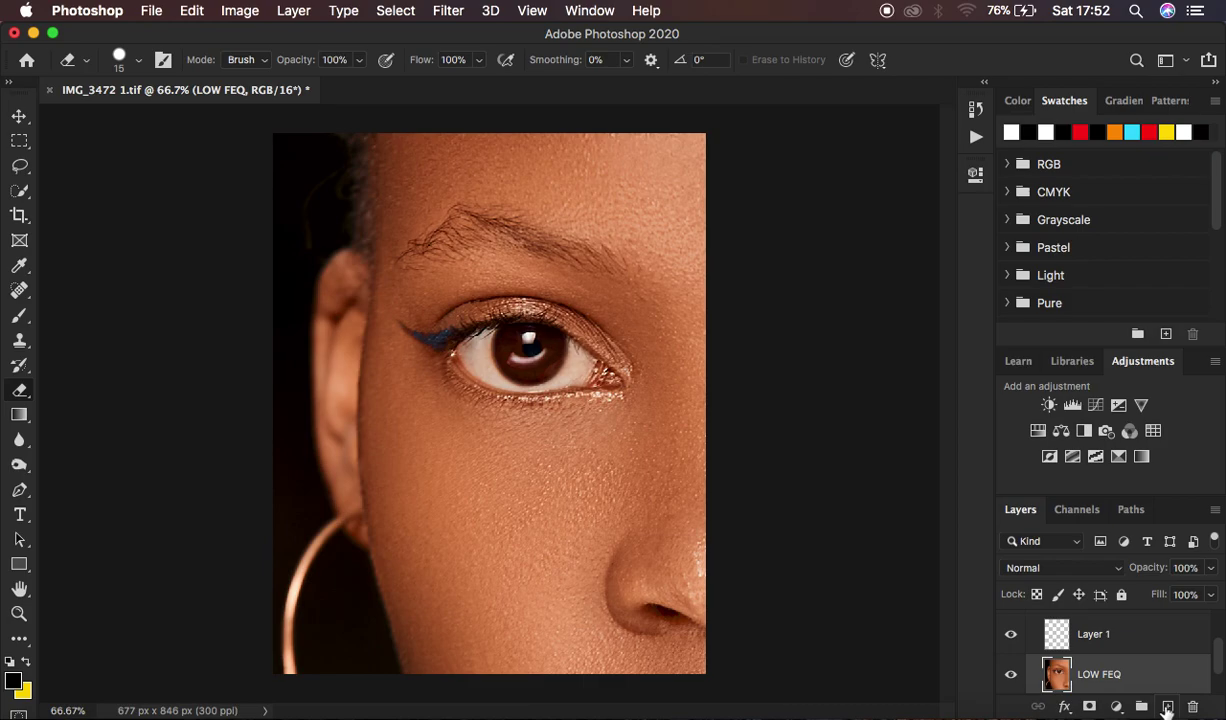
pyautogui.click(1167, 707)
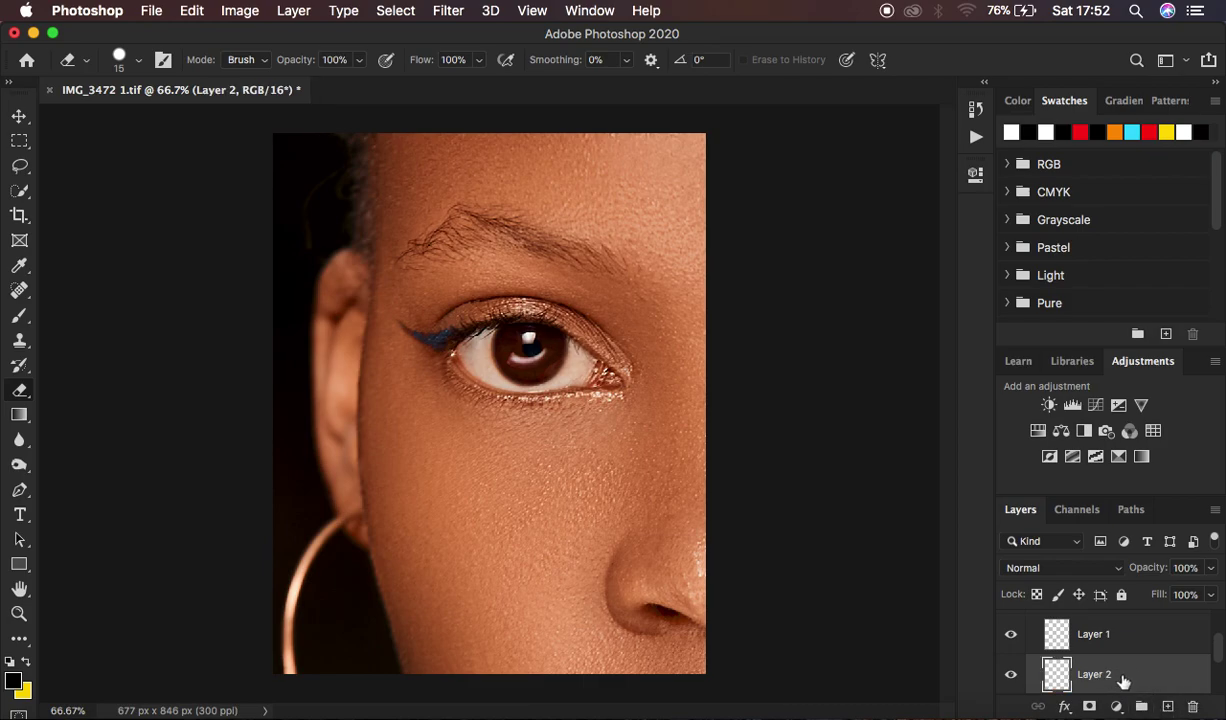
pyautogui.press('super+z')
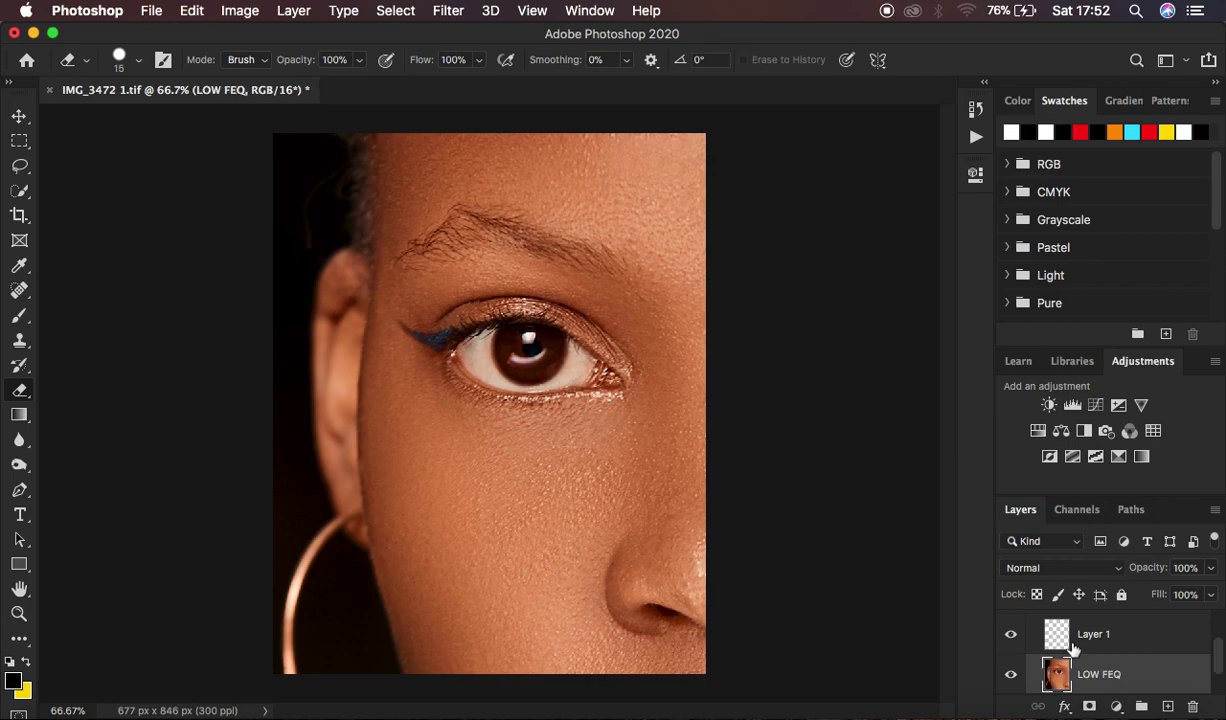
pyautogui.click(1130, 643)
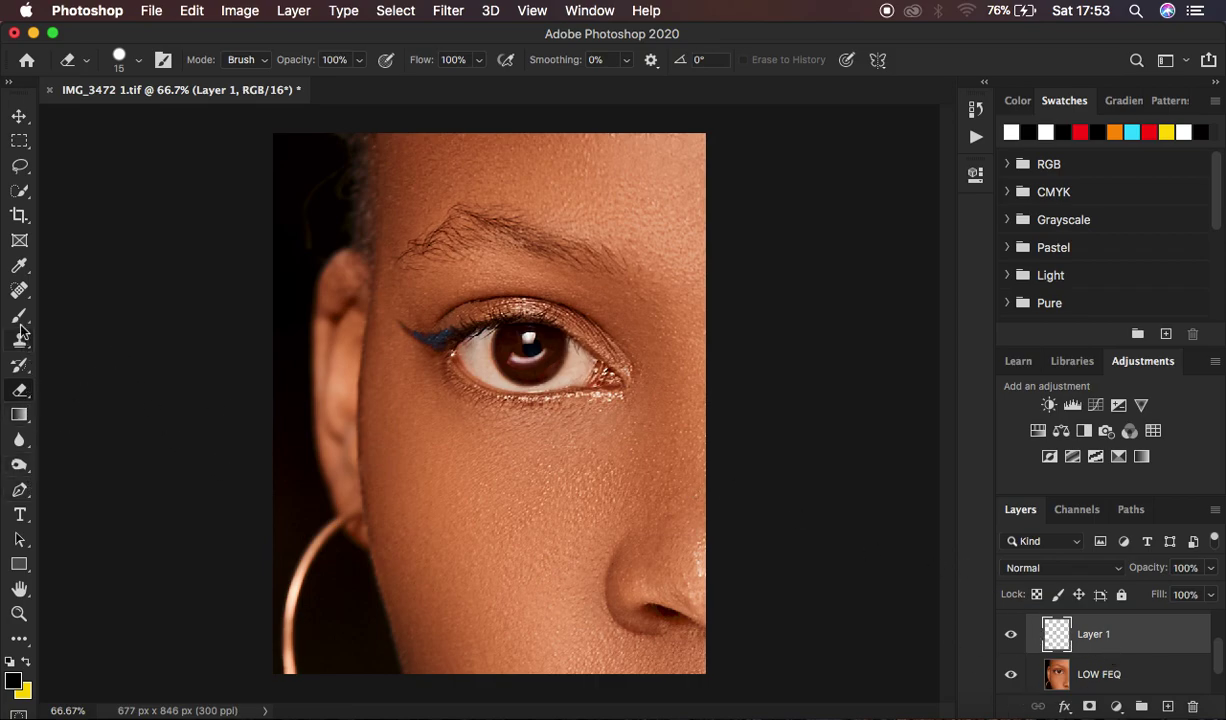
# Step: Choose the soft Brush tool, confirm 15 px size with 0% hardness, and set Flow to 50%
pyautogui.moveTo(17, 327); pyautogui.dragTo(80, 323)
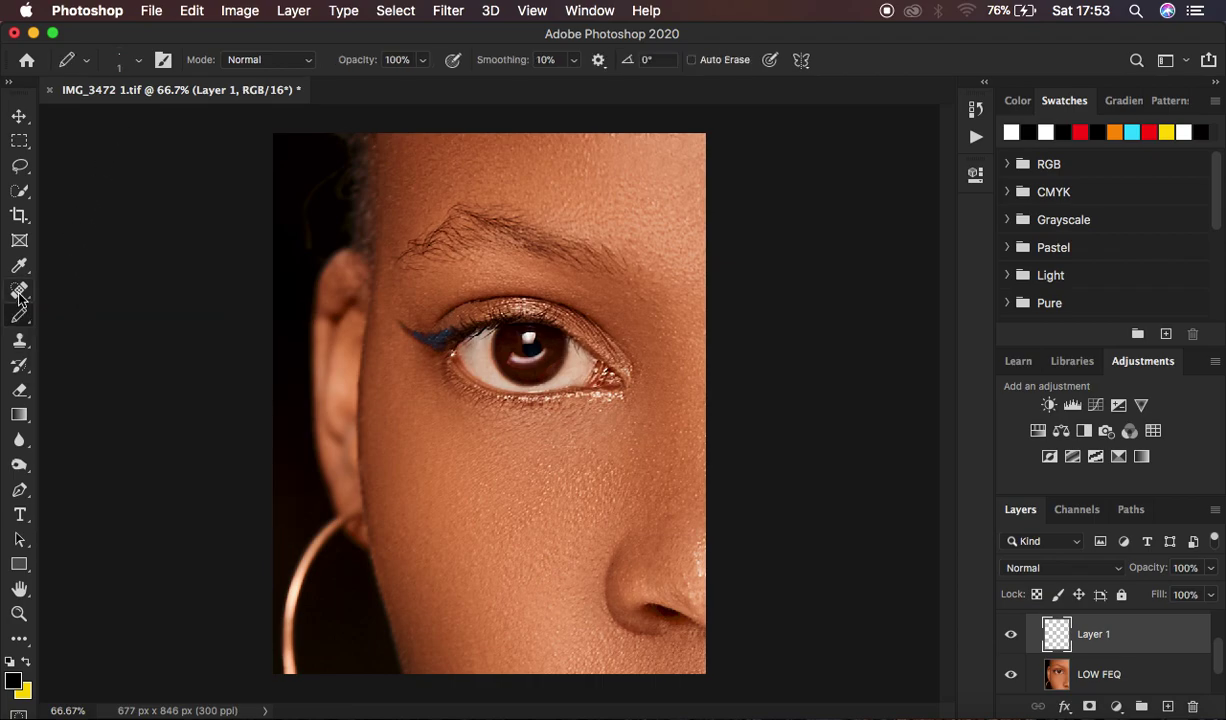
pyautogui.moveTo(17, 322); pyautogui.dragTo(80, 308)
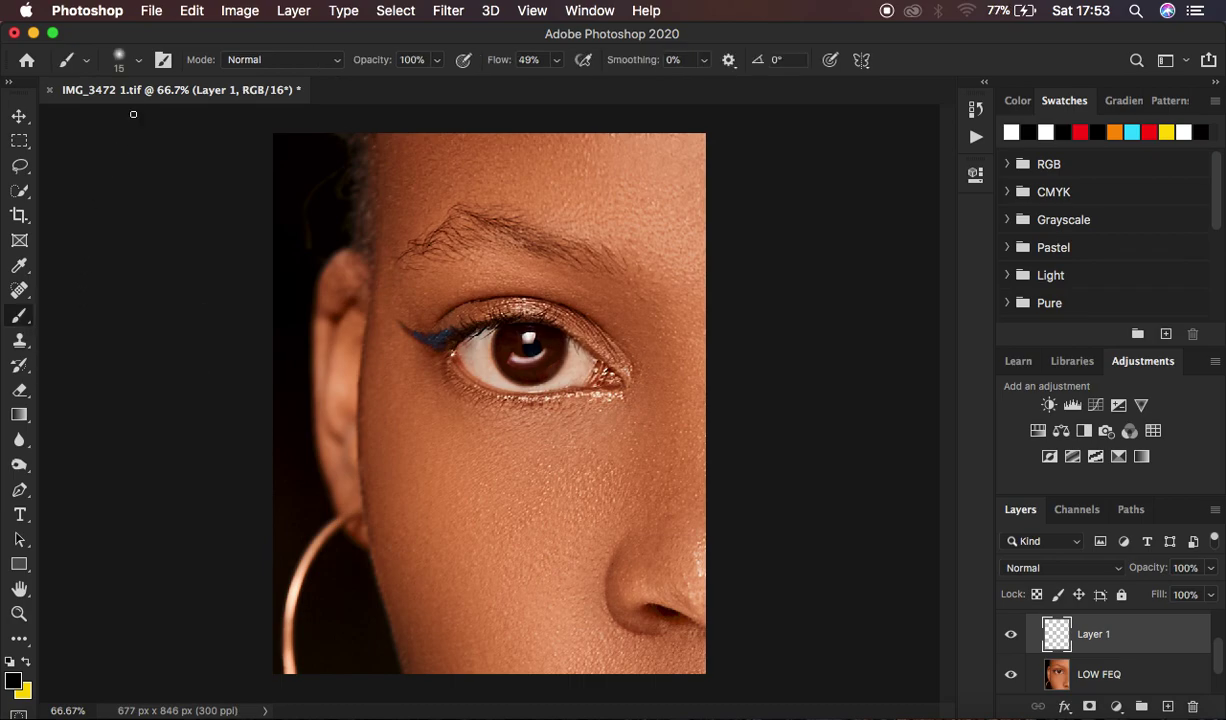
pyautogui.click(136, 63)
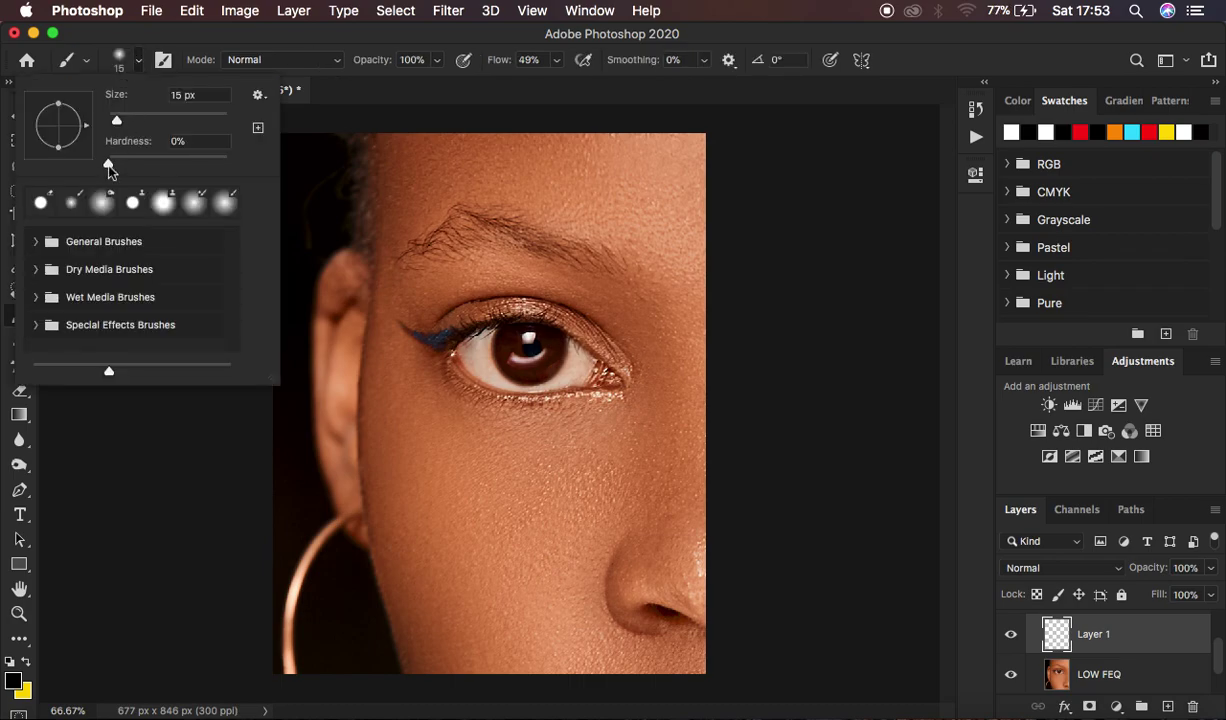
pyautogui.click(128, 57)
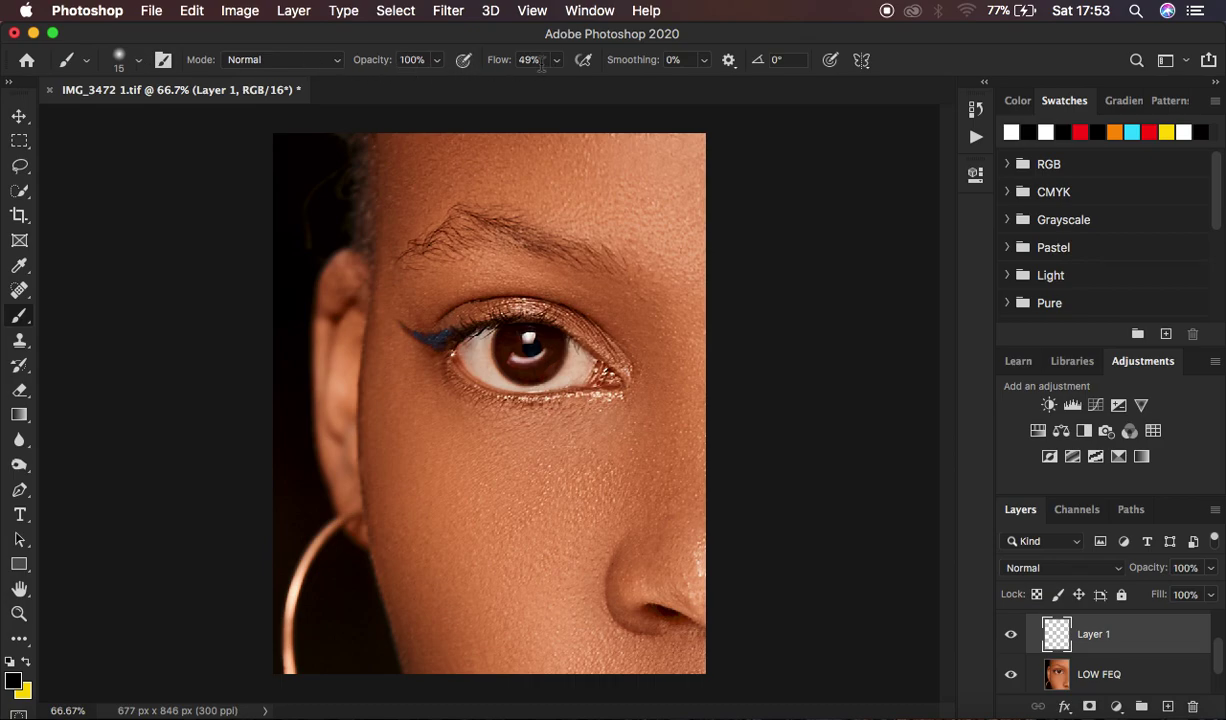
pyautogui.moveTo(500, 62); pyautogui.dragTo(503, 65)
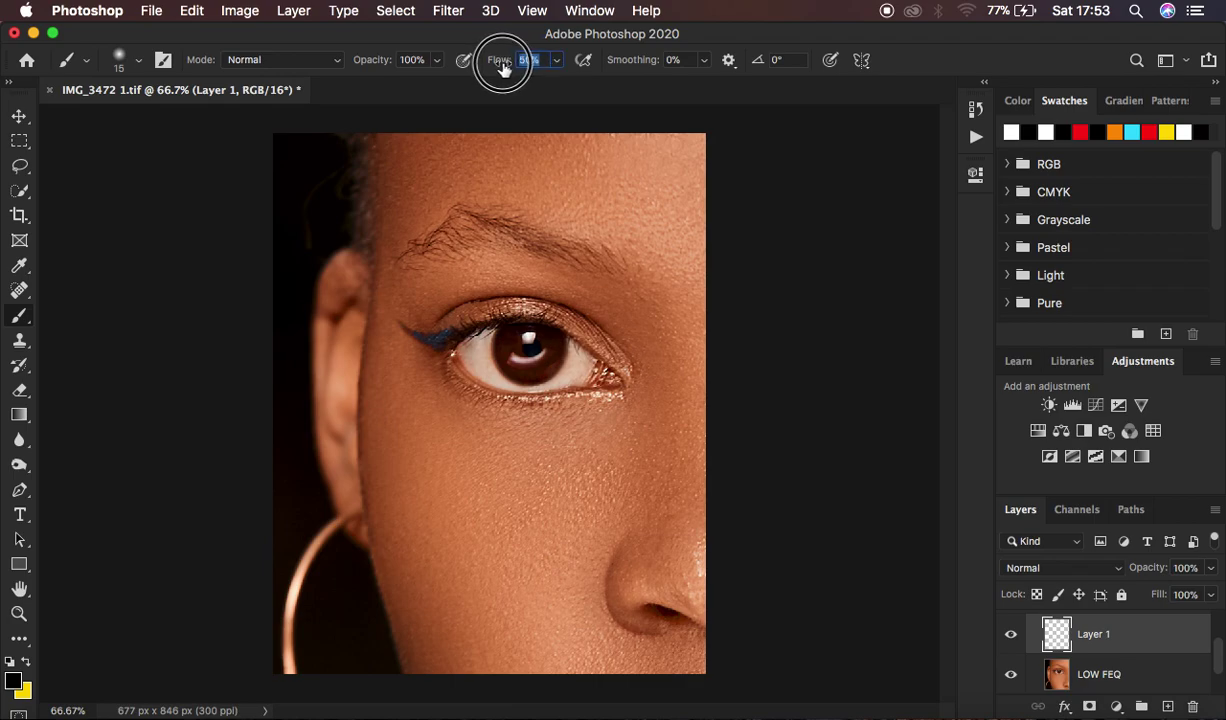
# Step: Reset the colours to default so black is the foreground painting colour
pyautogui.click(10, 663)
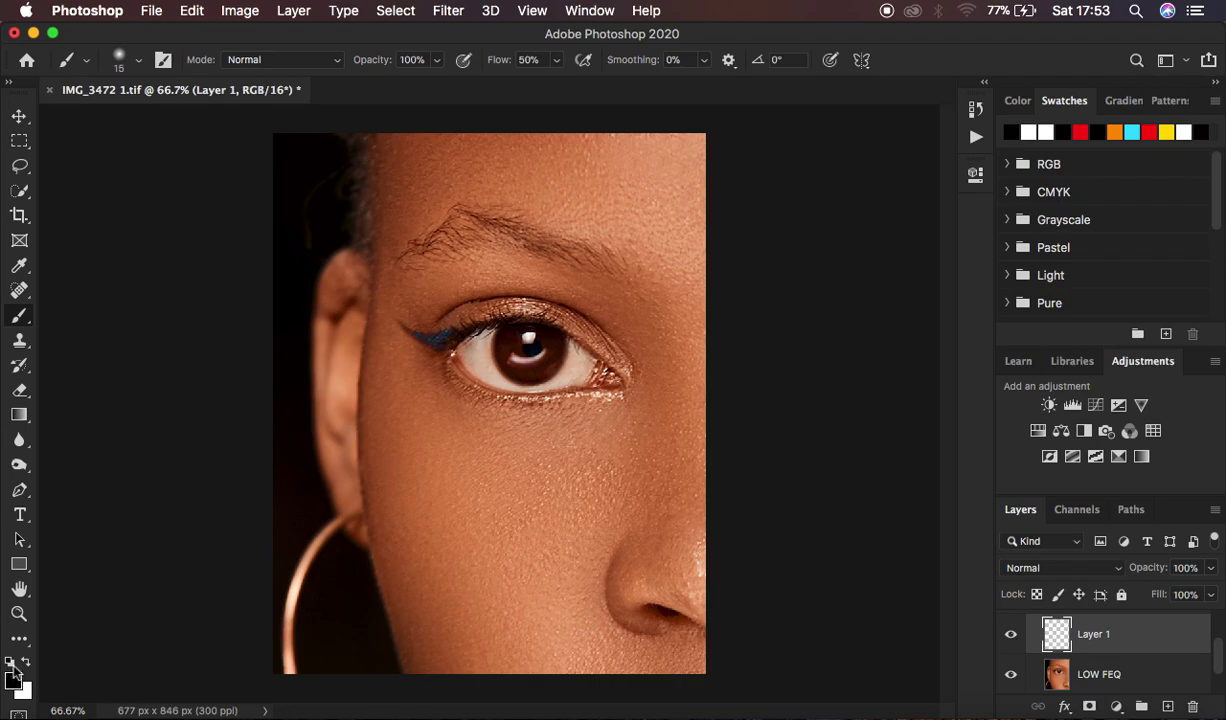
pyautogui.click(10, 663)
pyautogui.click(31, 662)
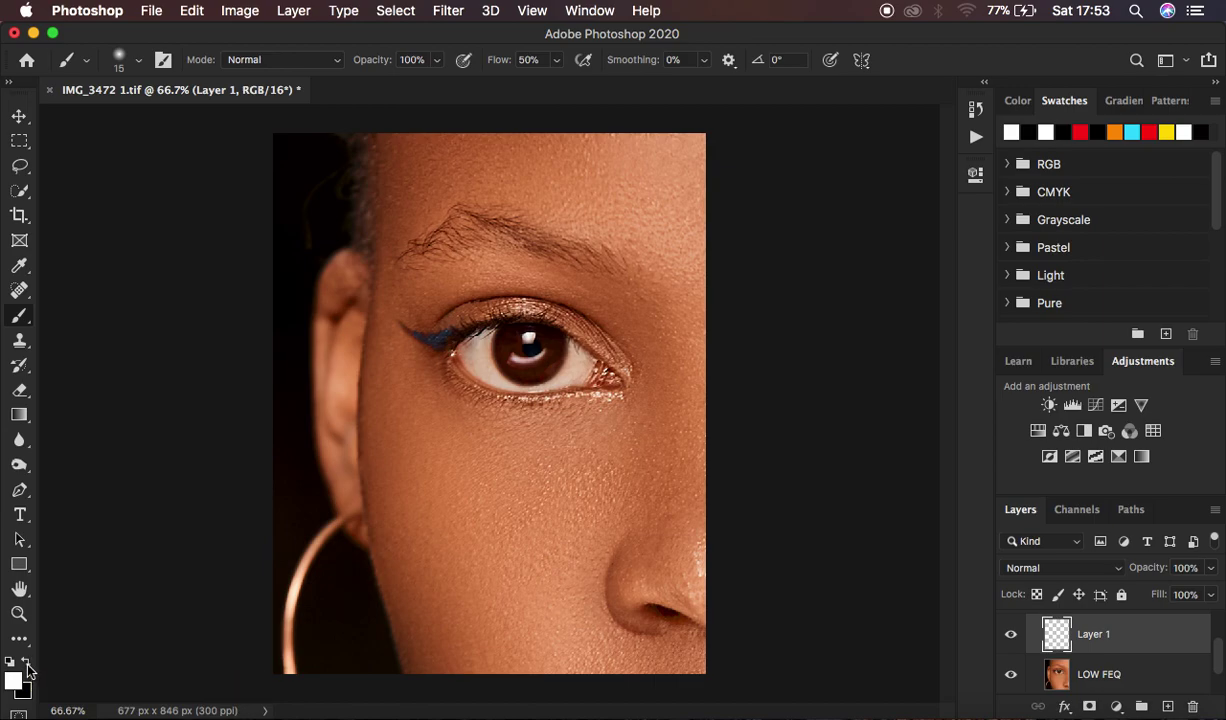
pyautogui.click(28, 663)
pyautogui.click(28, 663)
pyautogui.click(28, 663)
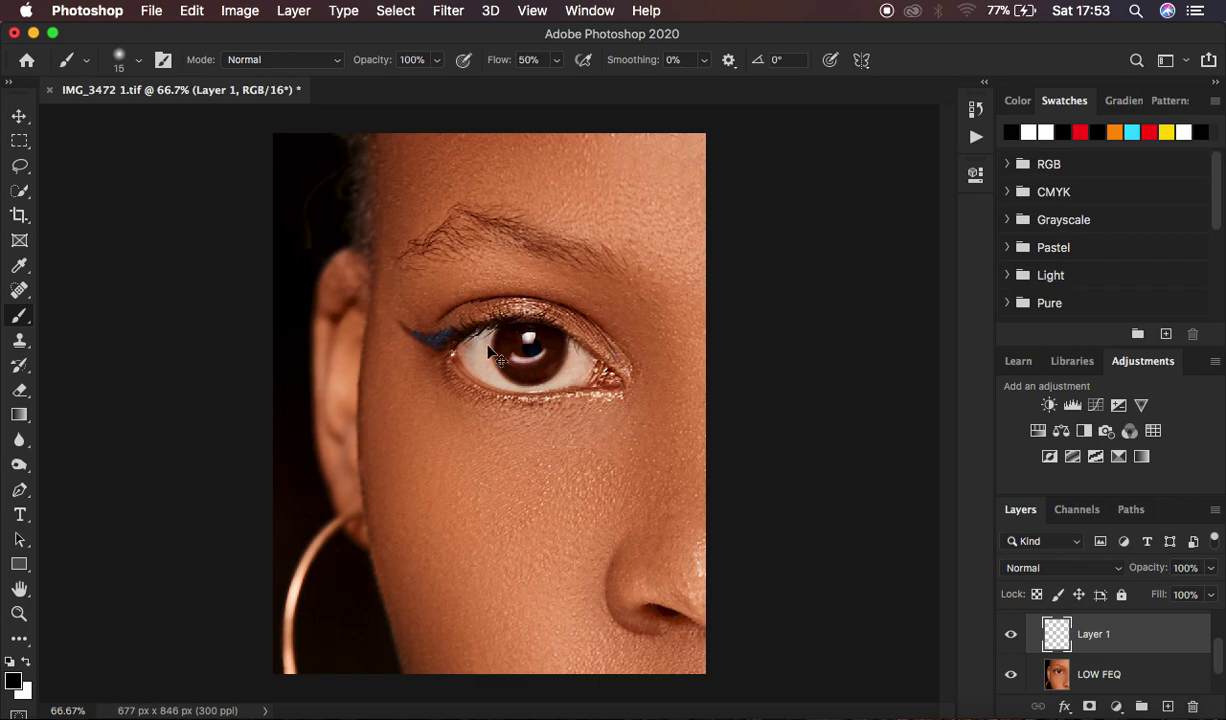
# Step: At 100% zoom, enlarge the brush to 20 px and paint a thick liner wing along the upper lashes
pyautogui.press('super+equal')
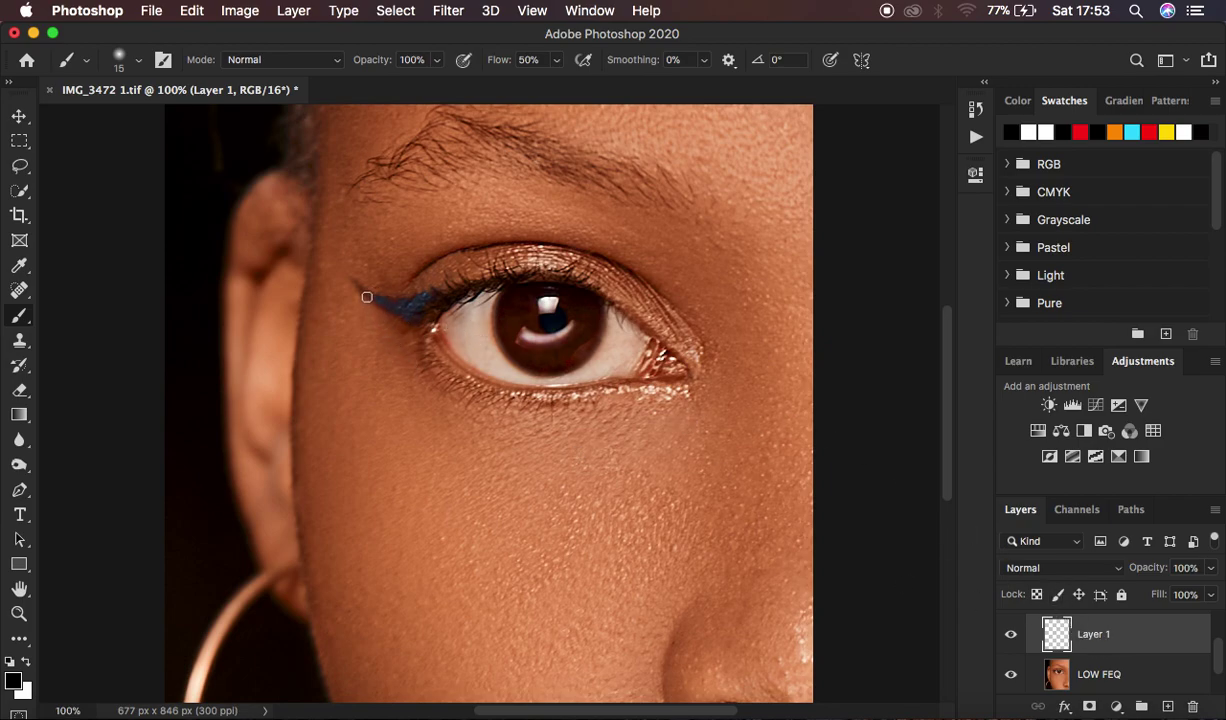
pyautogui.press(']')
pyautogui.moveTo(355, 282)
pyautogui.mouseDown()
pyautogui.moveTo(408, 307)
pyautogui.moveTo(485, 276)
pyautogui.moveTo(556, 274)
pyautogui.moveTo(656, 331)
pyautogui.mouseUp()
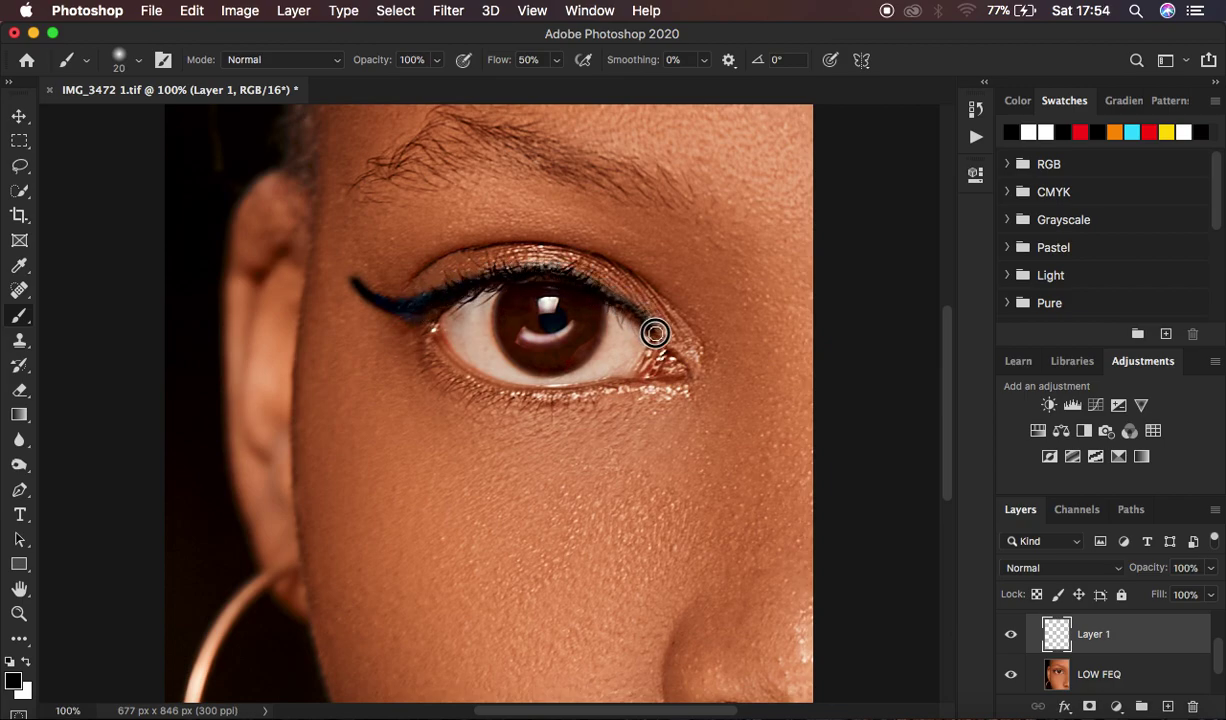
pyautogui.moveTo(350, 265)
pyautogui.mouseDown()
pyautogui.moveTo(397, 298)
pyautogui.moveTo(515, 268)
pyautogui.moveTo(590, 283)
pyautogui.moveTo(636, 310)
pyautogui.mouseUp()
pyautogui.moveTo(348, 259)
pyautogui.mouseDown()
pyautogui.moveTo(397, 302)
pyautogui.moveTo(354, 266)
pyautogui.moveTo(382, 285)
pyautogui.moveTo(465, 279)
pyautogui.mouseUp()
pyautogui.moveTo(379, 287)
pyautogui.mouseDown()
pyautogui.moveTo(410, 292)
pyautogui.moveTo(528, 254)
pyautogui.mouseUp()
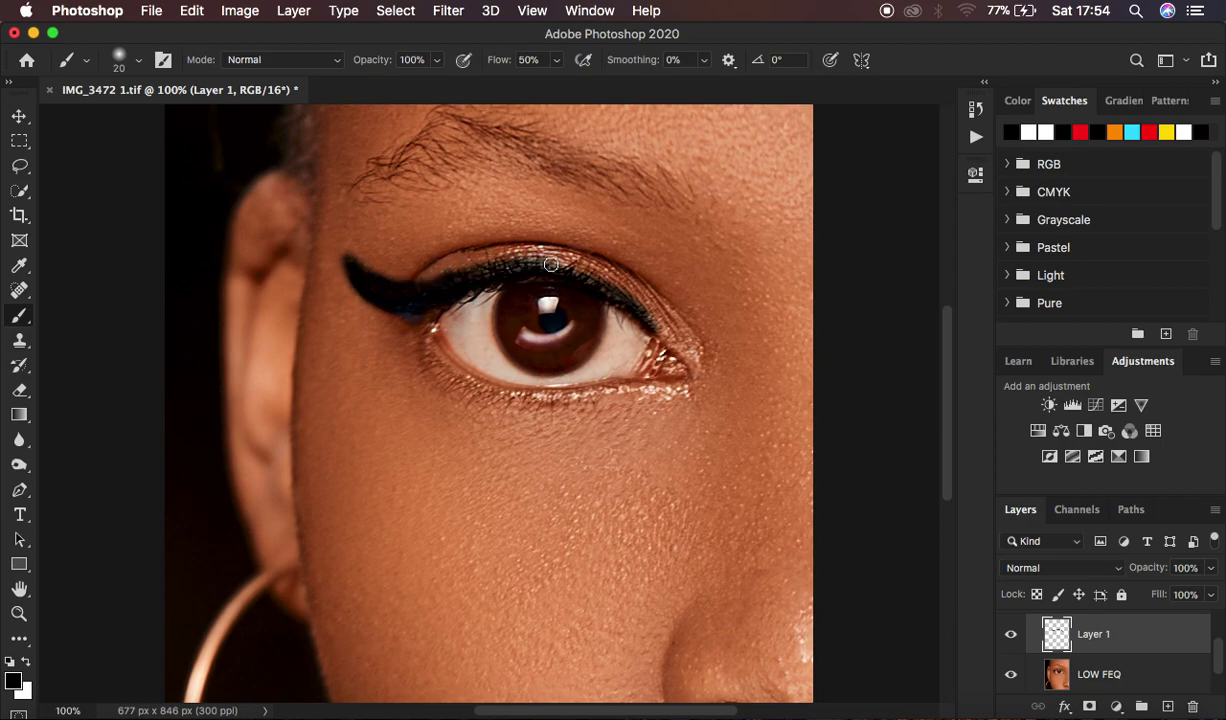
pyautogui.moveTo(349, 267)
pyautogui.mouseDown()
pyautogui.moveTo(386, 312)
pyautogui.moveTo(413, 315)
pyautogui.moveTo(448, 295)
pyautogui.moveTo(410, 317)
pyautogui.moveTo(369, 291)
pyautogui.moveTo(408, 318)
pyautogui.moveTo(446, 296)
pyautogui.moveTo(406, 302)
pyautogui.moveTo(345, 248)
pyautogui.moveTo(409, 289)
pyautogui.mouseUp()
# Step: Join the eyeliner wing to the upper lash line and fill out its lower edge
pyautogui.press('[')
pyautogui.press('[')
pyautogui.press(']')
pyautogui.press(']')
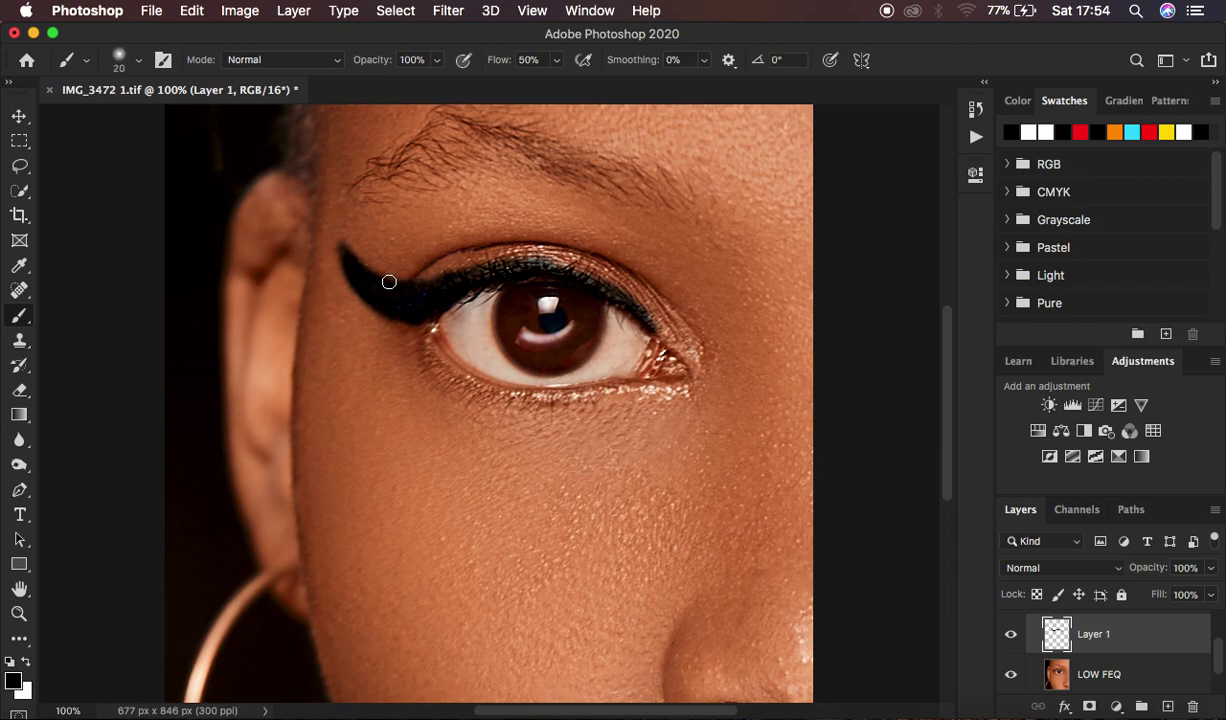
pyautogui.moveTo(391, 283)
pyautogui.mouseDown()
pyautogui.moveTo(408, 293)
pyautogui.moveTo(542, 263)
pyautogui.moveTo(594, 276)
pyautogui.moveTo(646, 320)
pyautogui.mouseUp()
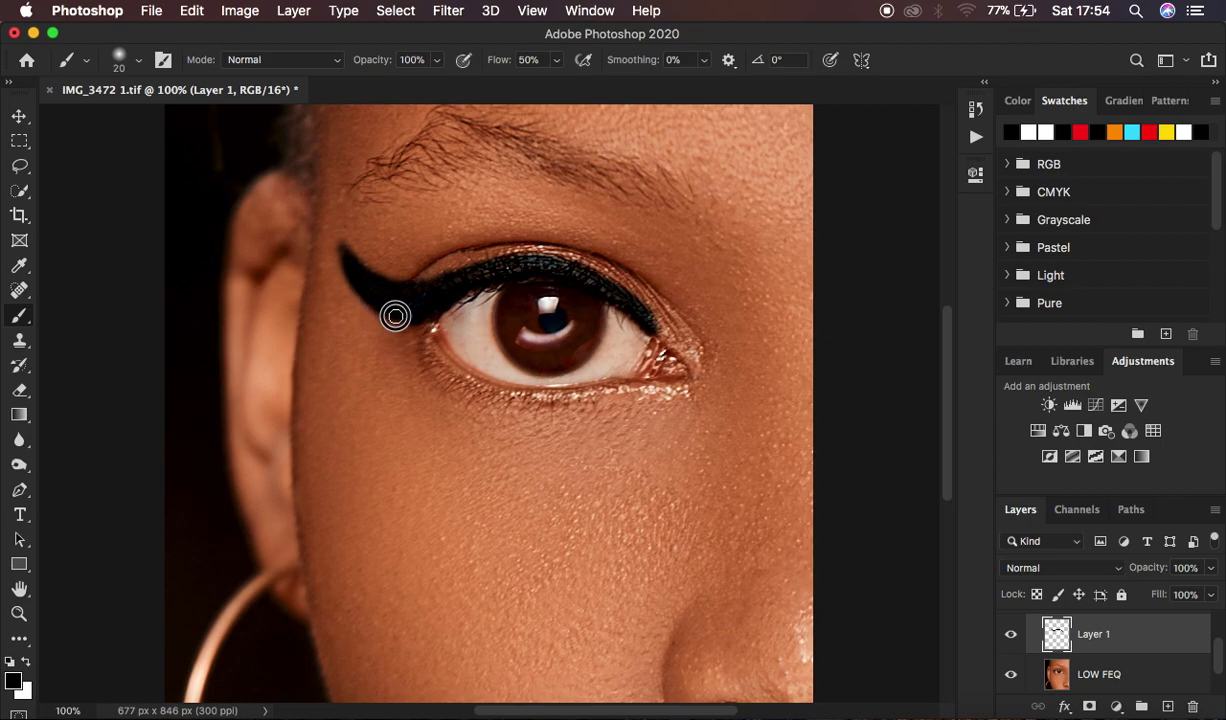
pyautogui.moveTo(420, 320); pyautogui.dragTo(405, 308)
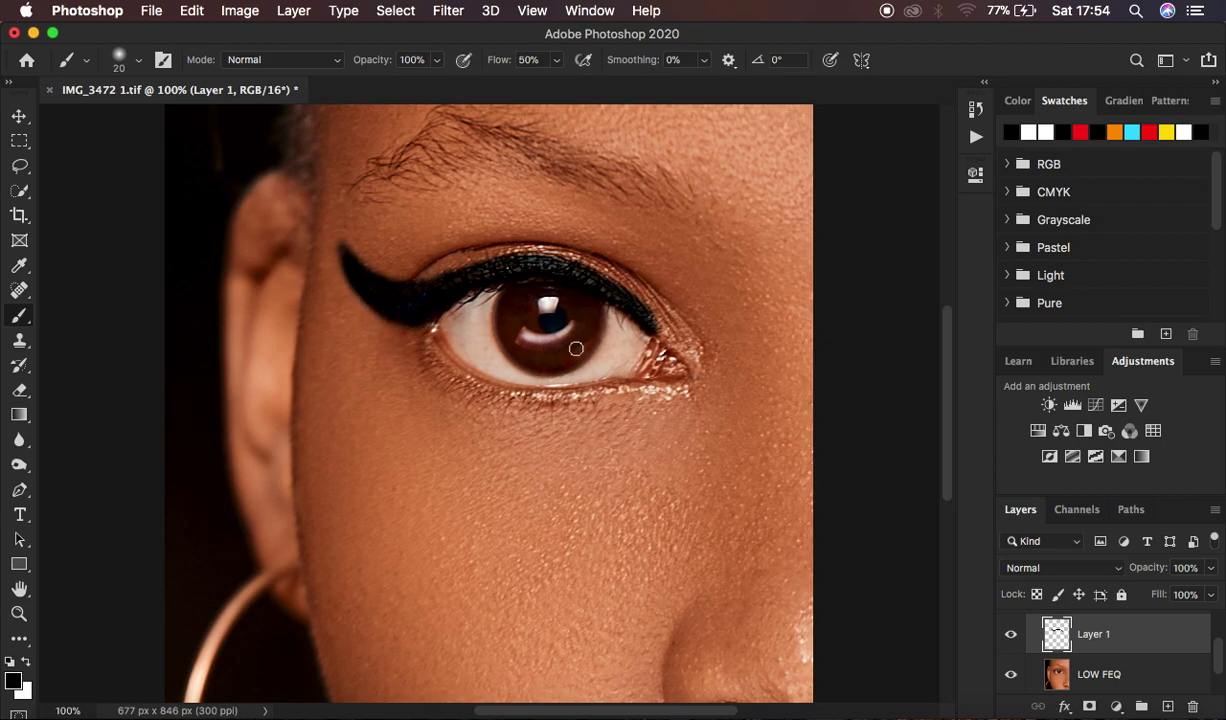
# Step: Compare the eye with and without Layer 1's eyeliner at closer zoom
pyautogui.click(1012, 636)
pyautogui.click(1012, 636)
pyautogui.click(1012, 636)
pyautogui.click(1012, 636)
pyautogui.press('super+equal')
pyautogui.press('super+equal')
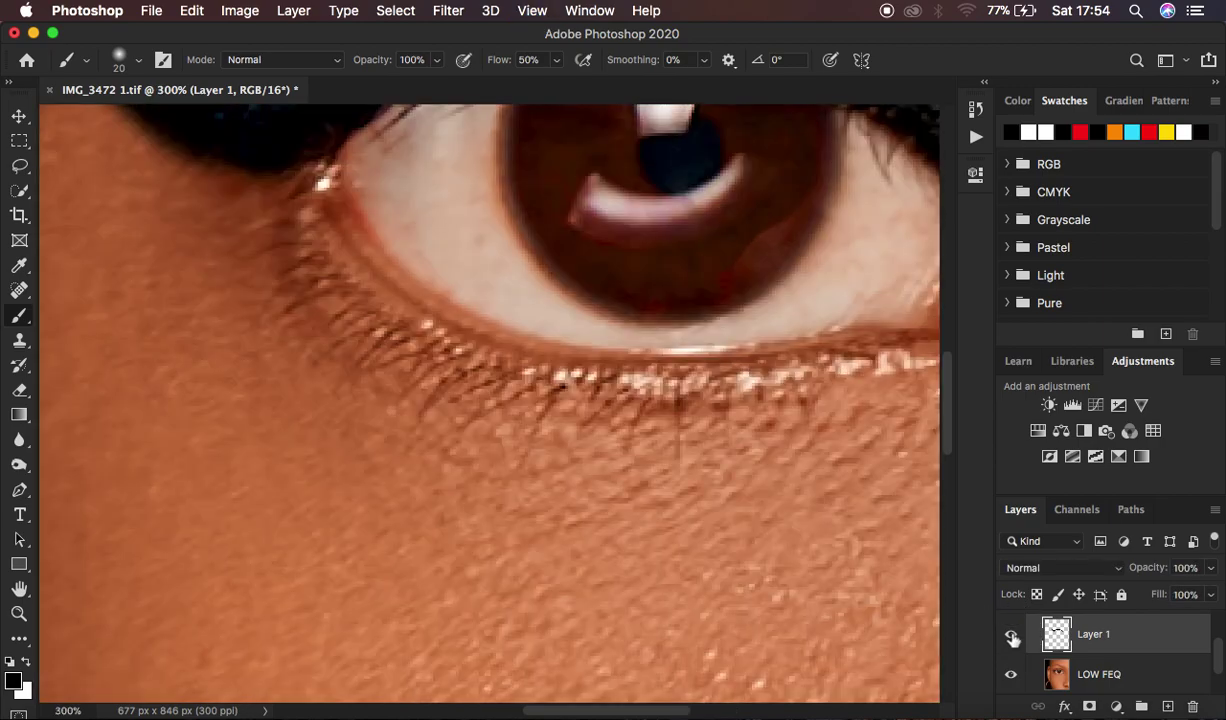
pyautogui.scroll(5, 752, 327)
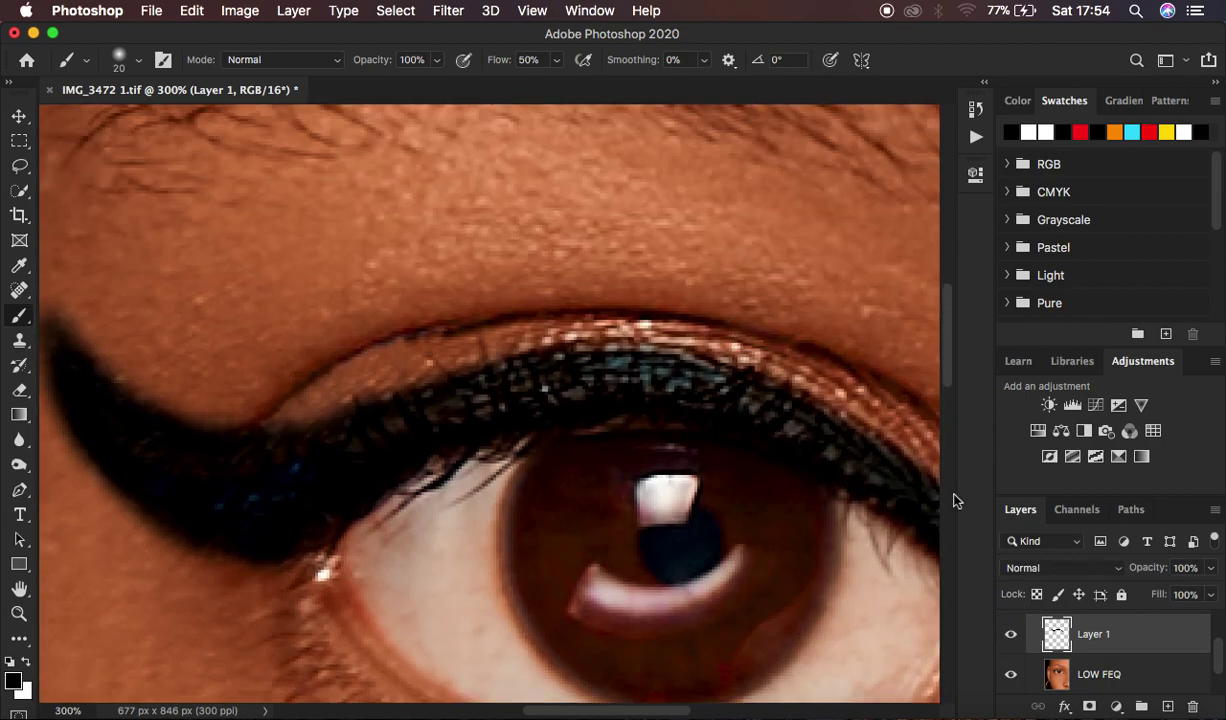
pyautogui.click(1011, 639)
pyautogui.click(1011, 636)
pyautogui.click(1011, 636)
pyautogui.click(1011, 636)
pyautogui.press('super+minus')
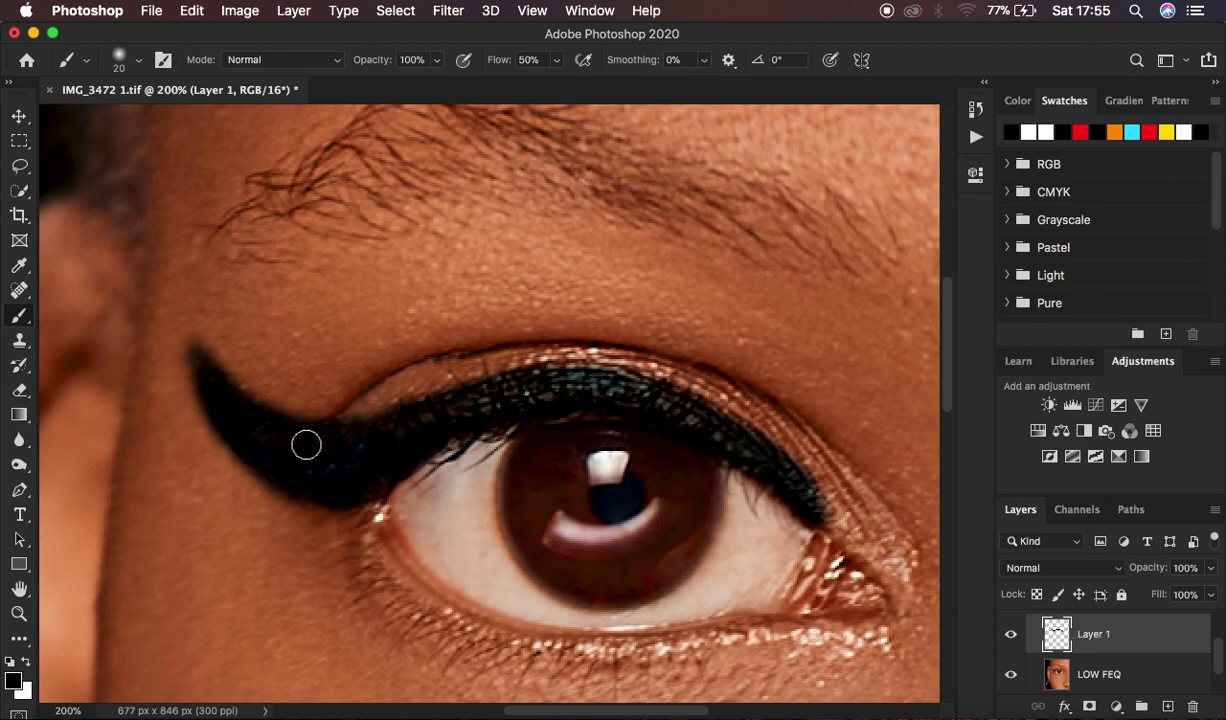
# Step: Thicken and smooth the wing's upper and lower edges toward the inner corner
pyautogui.moveTo(221, 387)
pyautogui.mouseDown()
pyautogui.moveTo(313, 424)
pyautogui.moveTo(551, 380)
pyautogui.moveTo(665, 402)
pyautogui.mouseUp()
pyautogui.moveTo(281, 444)
pyautogui.mouseDown()
pyautogui.moveTo(255, 428)
pyautogui.moveTo(292, 479)
pyautogui.moveTo(351, 500)
pyautogui.moveTo(262, 451)
pyautogui.moveTo(231, 403)
pyautogui.mouseUp()
pyautogui.press('super+minus')
pyautogui.press('super+minus')
pyautogui.press('super+minus')
pyautogui.press('super+equal')
pyautogui.press('super+equal')
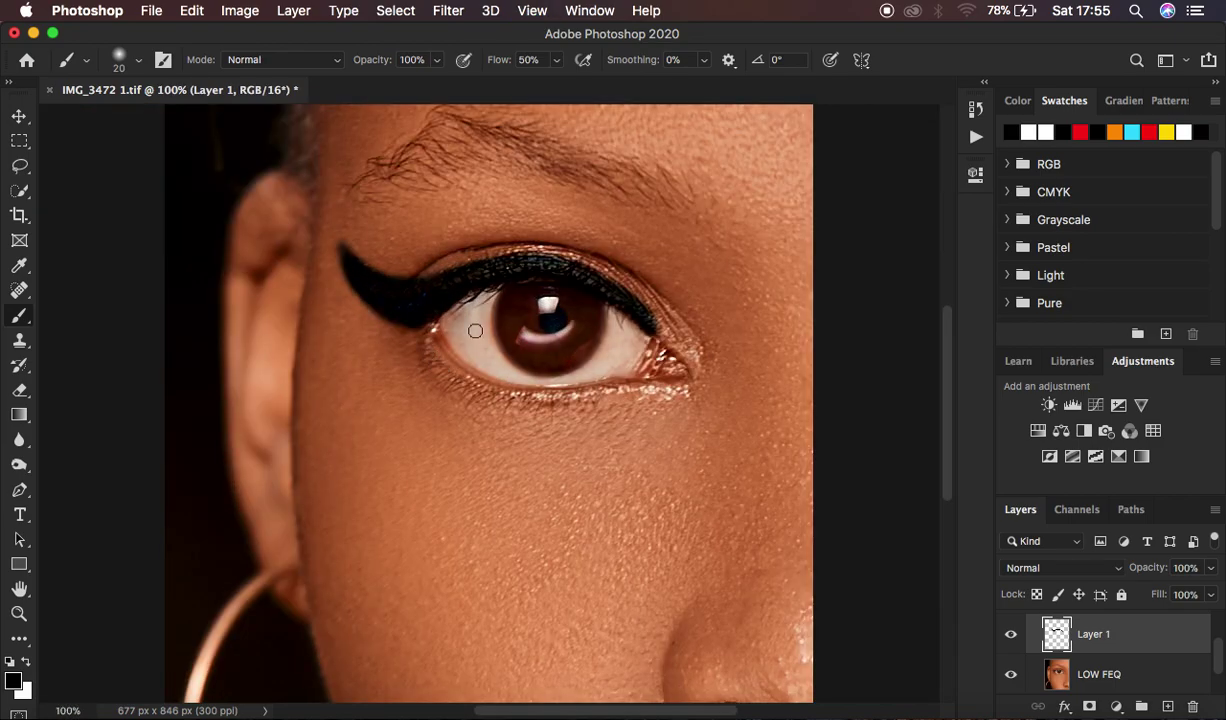
pyautogui.moveTo(356, 277)
pyautogui.mouseDown()
pyautogui.moveTo(400, 326)
pyautogui.moveTo(424, 325)
pyautogui.moveTo(406, 311)
pyautogui.mouseUp()
# Step: At 200% with a smaller brush, paint a thin trial stroke above the eye
pyautogui.press('super+plus')
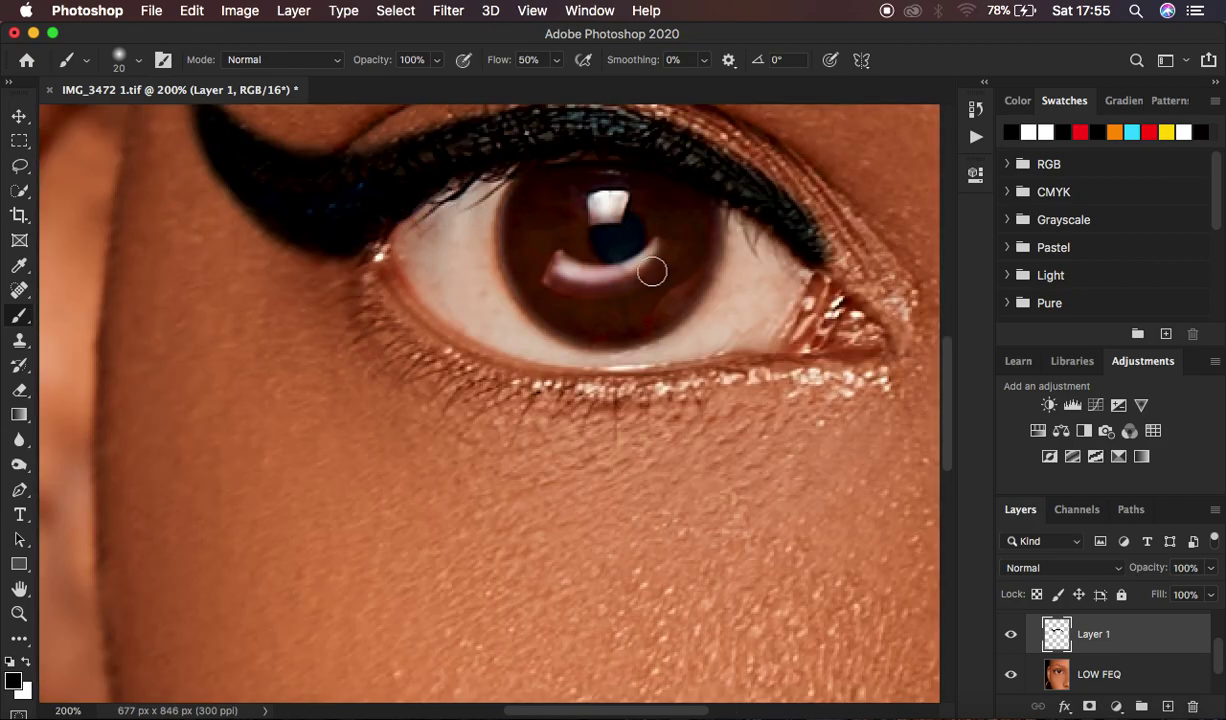
pyautogui.scroll(5, 651, 270)
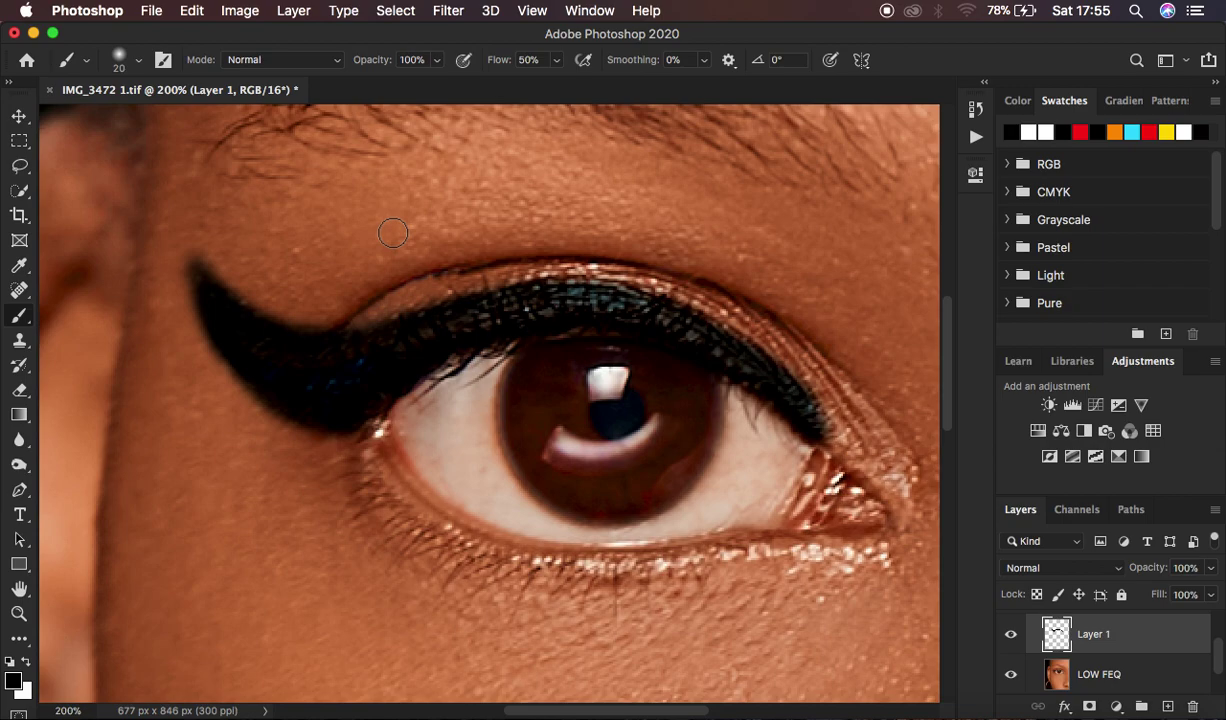
pyautogui.press('[')
pyautogui.hscroll(5, 577, 247)
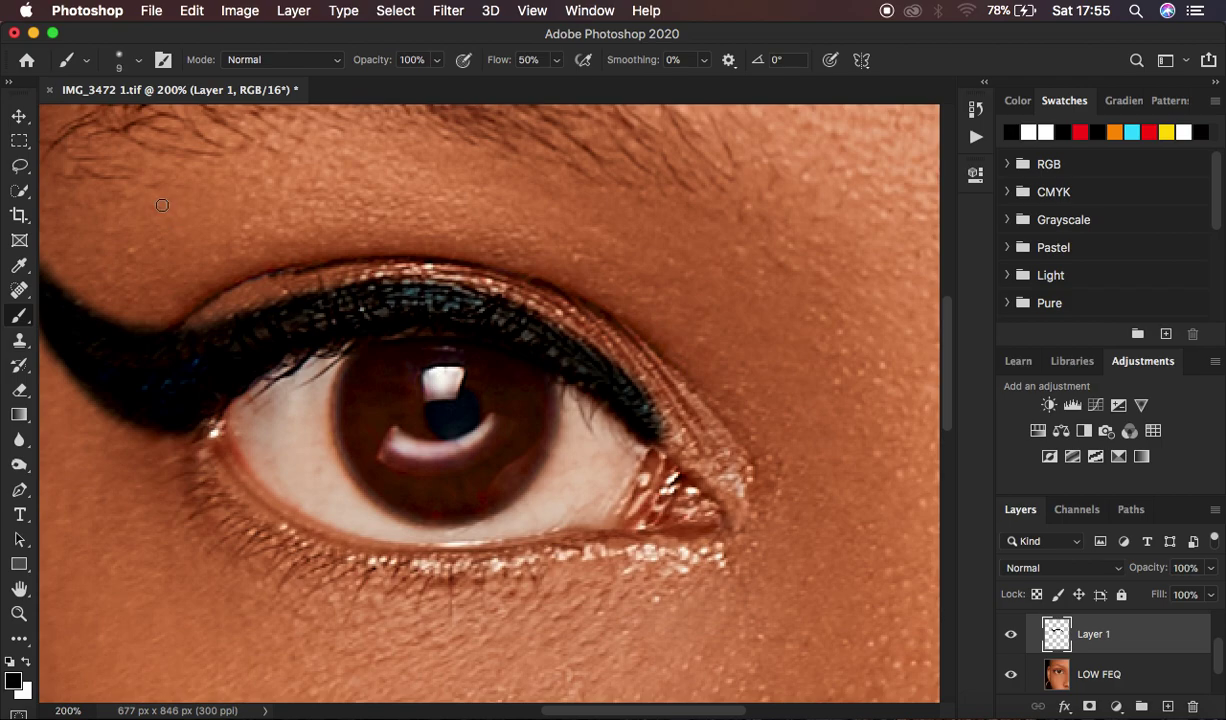
pyautogui.moveTo(134, 213); pyautogui.dragTo(241, 197)
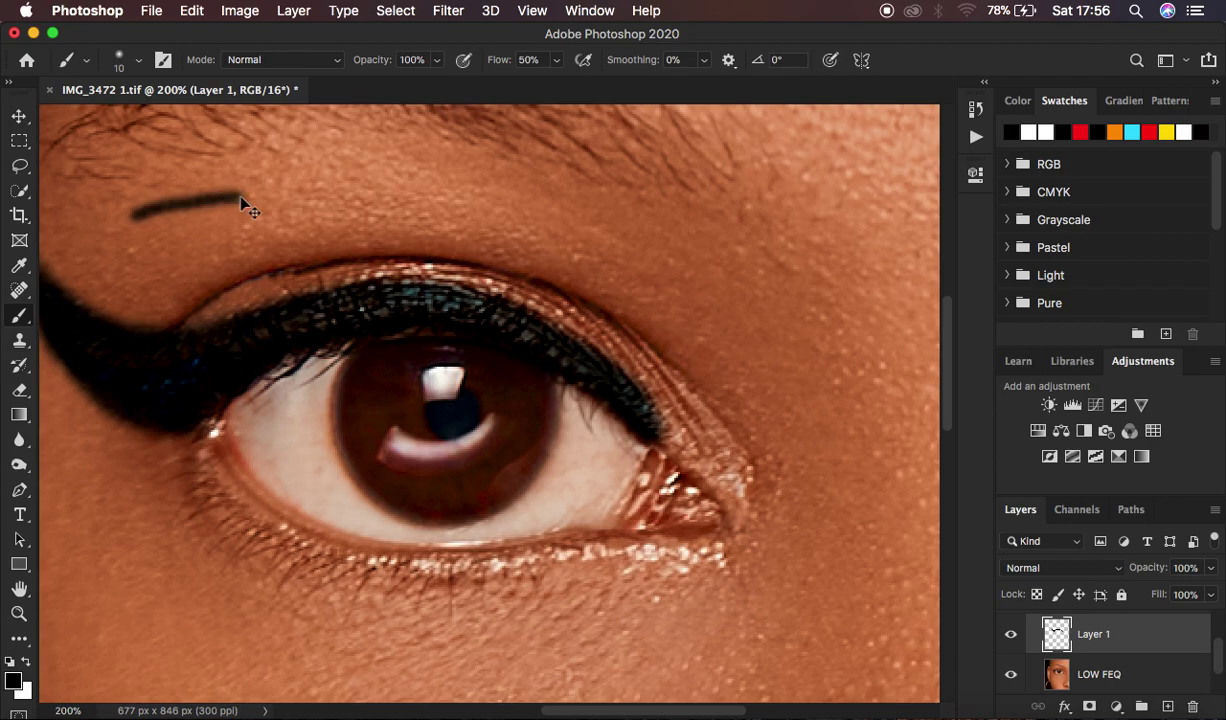
# Step: Undo the stray stroke and paint a thin black crease line arching over the lid to a hooked tail
pyautogui.press('super+z')
pyautogui.press('super+minus')
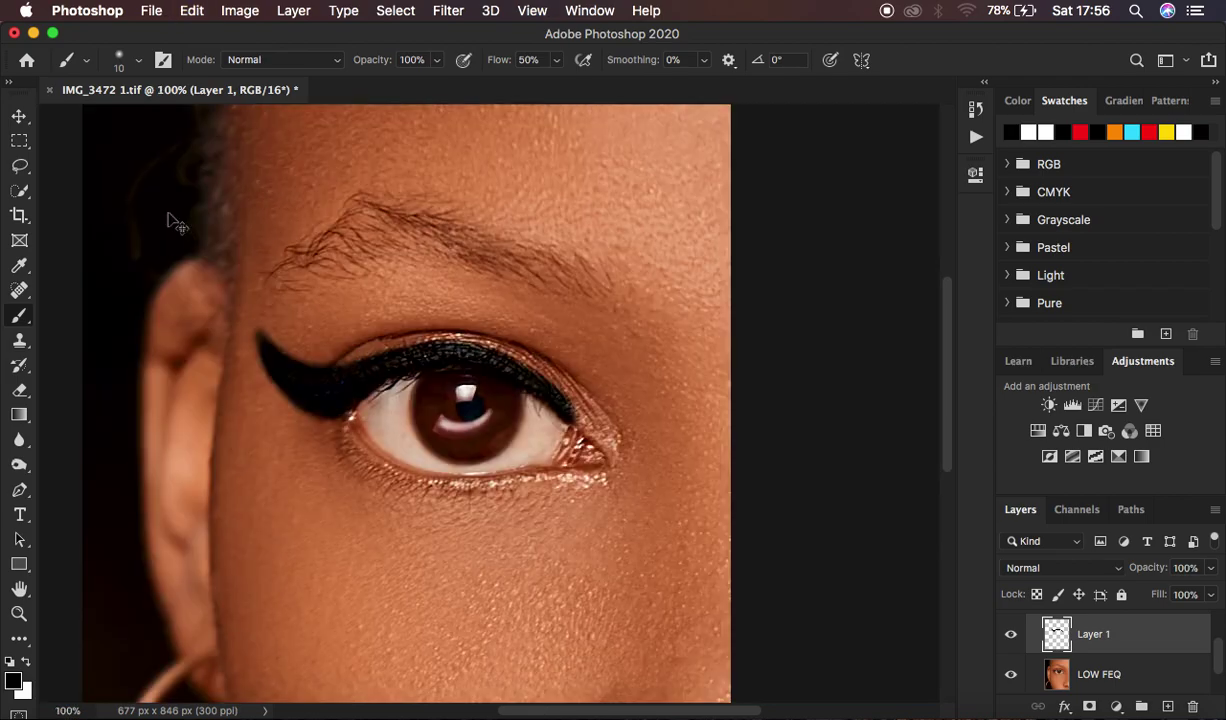
pyautogui.press(']')
pyautogui.moveTo(306, 316)
pyautogui.mouseDown()
pyautogui.moveTo(375, 296)
pyautogui.moveTo(471, 293)
pyautogui.moveTo(550, 323)
pyautogui.mouseUp()
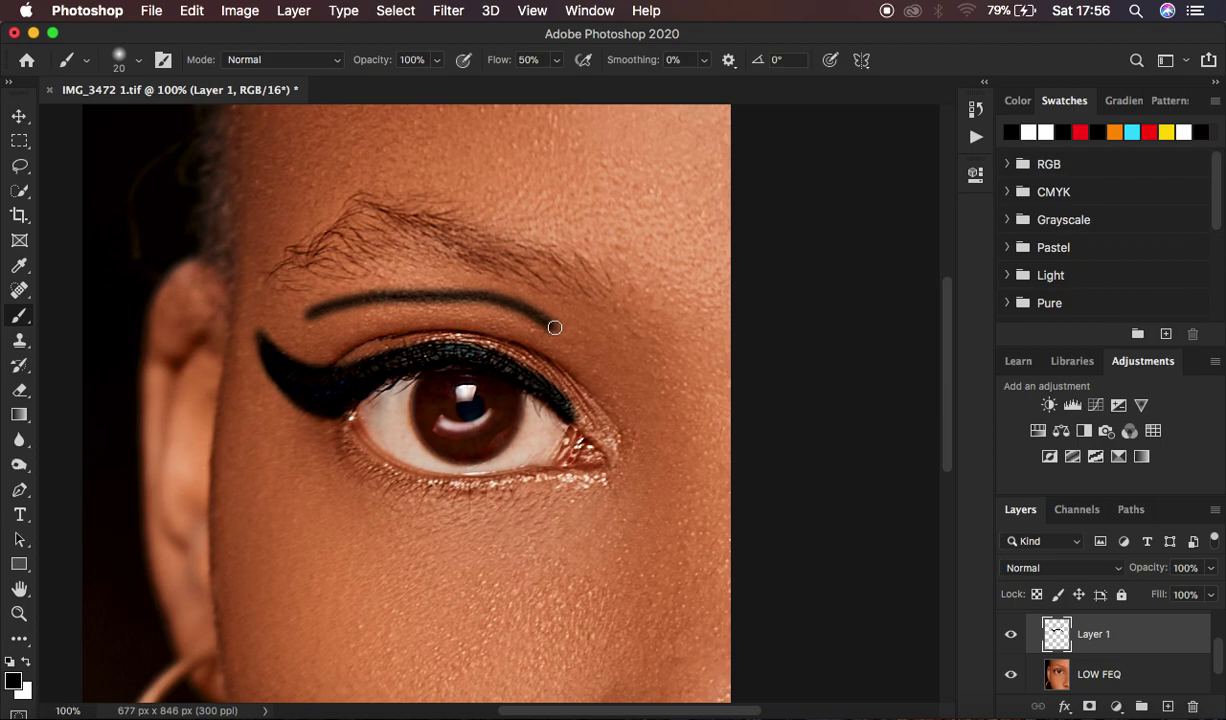
pyautogui.press('super+z')
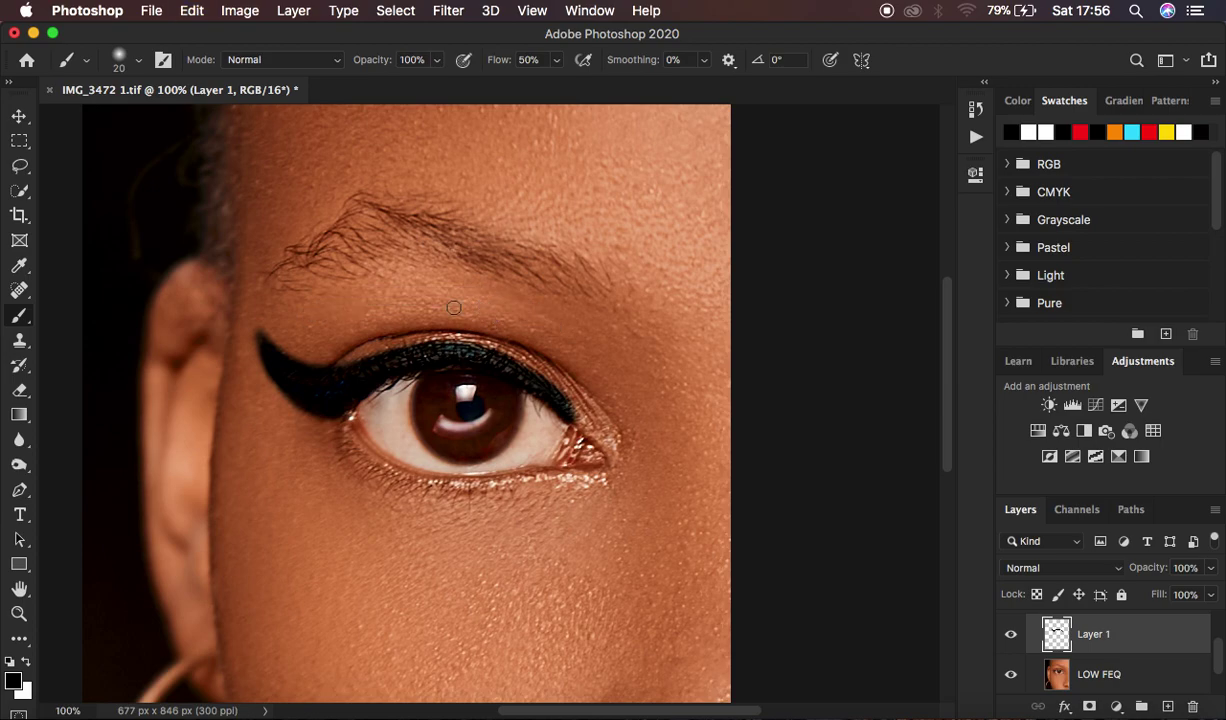
pyautogui.press('[')
pyautogui.moveTo(304, 318)
pyautogui.mouseDown()
pyautogui.moveTo(419, 293)
pyautogui.moveTo(534, 313)
pyautogui.moveTo(624, 375)
pyautogui.moveTo(673, 469)
pyautogui.moveTo(635, 471)
pyautogui.moveTo(669, 469)
pyautogui.mouseUp()
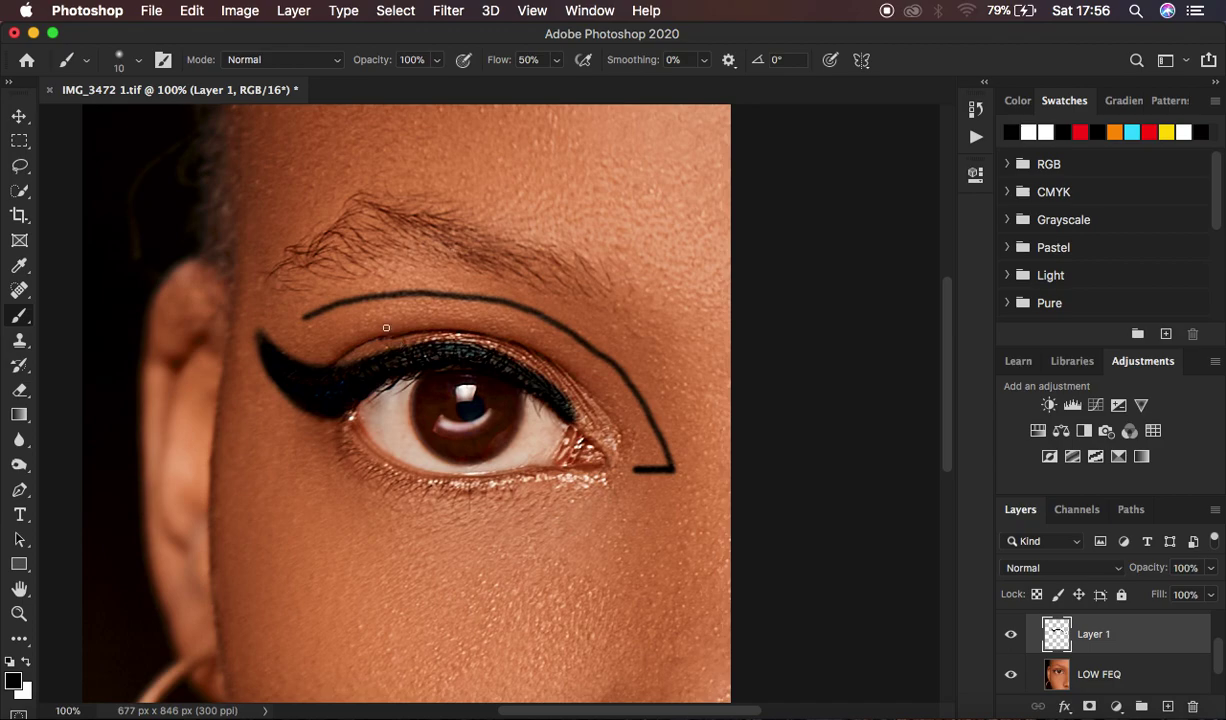
pyautogui.press('super+plus')
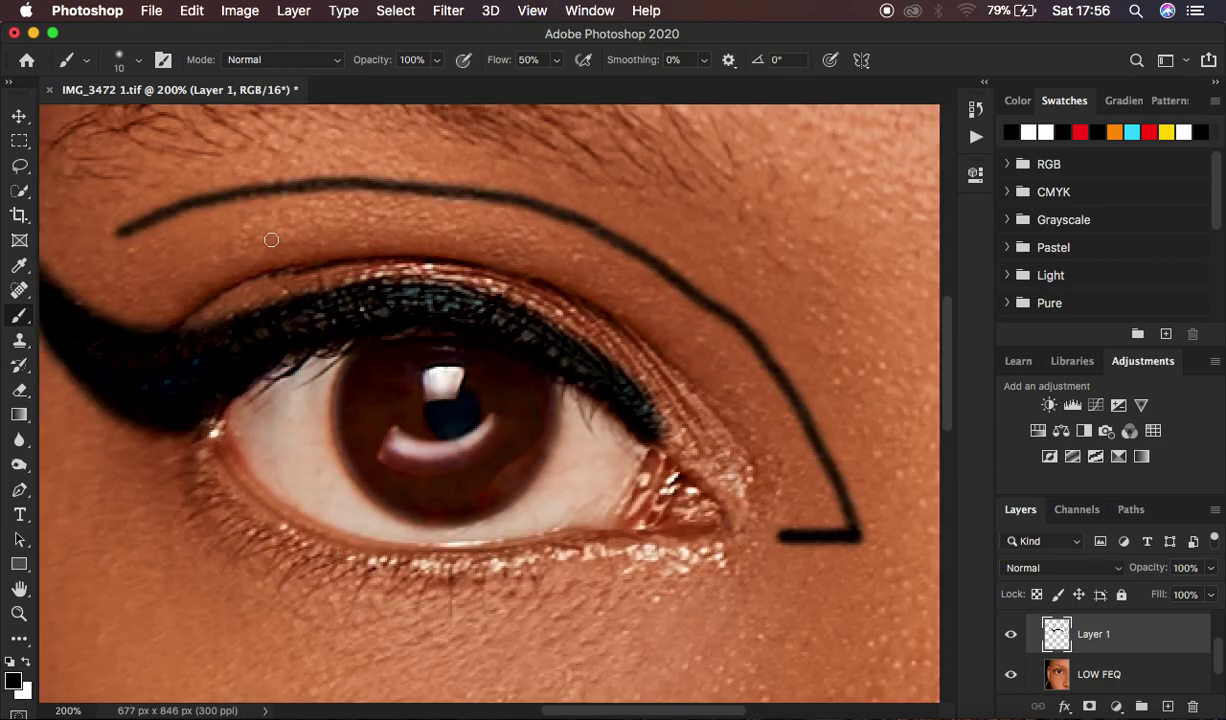
# Step: At 200%, repaint the crease line bolder and extend its hooked corner into a sharp point
pyautogui.press(']')
pyautogui.moveTo(126, 224)
pyautogui.mouseDown()
pyautogui.moveTo(249, 197)
pyautogui.moveTo(386, 189)
pyautogui.moveTo(528, 208)
pyautogui.moveTo(600, 236)
pyautogui.moveTo(706, 290)
pyautogui.moveTo(777, 361)
pyautogui.moveTo(872, 541)
pyautogui.mouseUp()
pyautogui.press('[')
pyautogui.moveTo(840, 498)
pyautogui.mouseDown()
pyautogui.moveTo(873, 541)
pyautogui.moveTo(789, 541)
pyautogui.moveTo(858, 526)
pyautogui.moveTo(807, 531)
pyautogui.moveTo(854, 514)
pyautogui.moveTo(830, 467)
pyautogui.moveTo(846, 525)
pyautogui.moveTo(847, 507)
pyautogui.moveTo(872, 534)
pyautogui.moveTo(833, 453)
pyautogui.moveTo(873, 530)
pyautogui.moveTo(794, 376)
pyautogui.moveTo(732, 306)
pyautogui.moveTo(564, 208)
pyautogui.moveTo(473, 186)
pyautogui.moveTo(337, 178)
pyautogui.moveTo(214, 191)
pyautogui.moveTo(126, 224)
pyautogui.moveTo(287, 192)
pyautogui.moveTo(435, 197)
pyautogui.moveTo(577, 235)
pyautogui.moveTo(738, 325)
pyautogui.mouseUp()
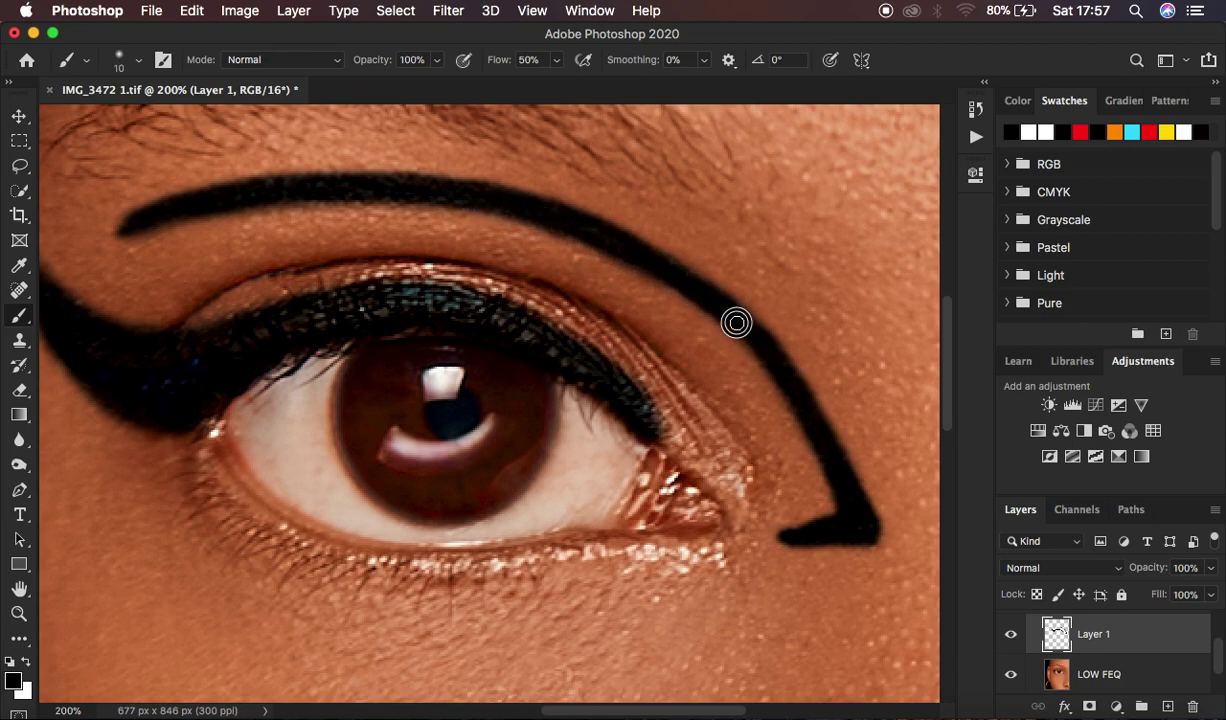
pyautogui.moveTo(652, 252); pyautogui.dragTo(737, 313)
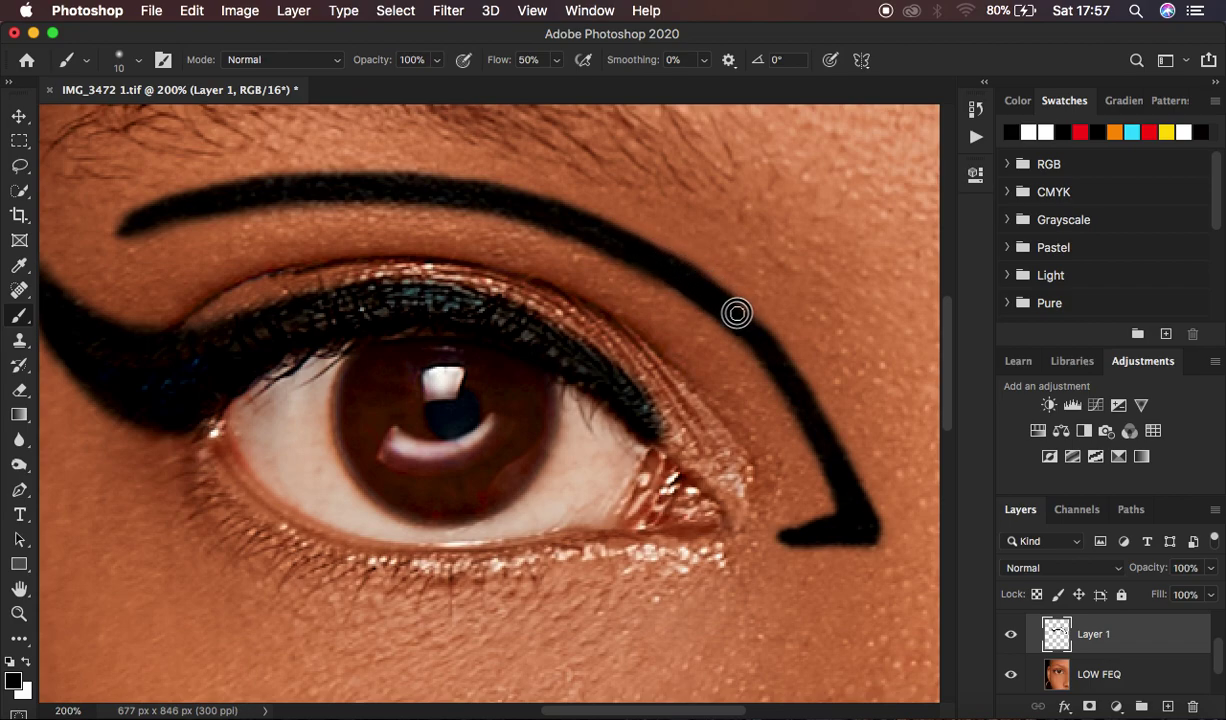
pyautogui.moveTo(856, 496)
pyautogui.mouseDown()
pyautogui.moveTo(887, 542)
pyautogui.moveTo(782, 533)
pyautogui.mouseUp()
pyautogui.press('super+minus')
pyautogui.press('super+minus')
pyautogui.press('super+minus')
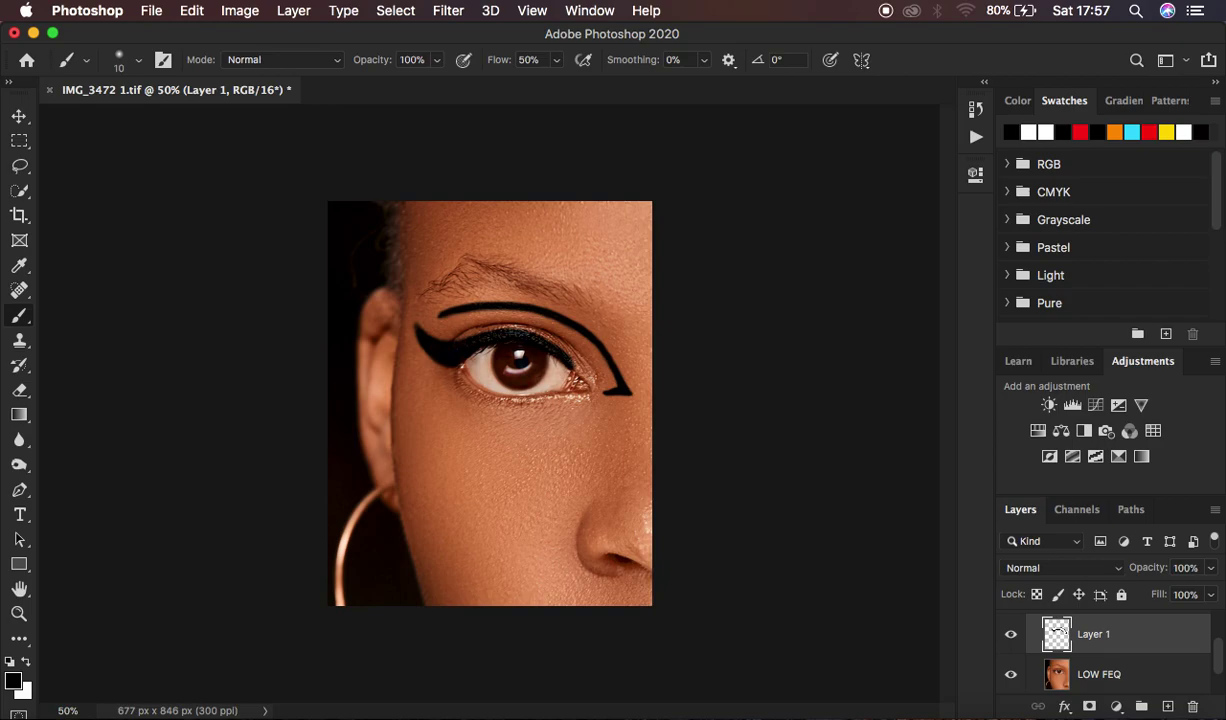
# Step: Switch to the Eraser in Brush mode, zoom to 200%, and size it for fine cleanup
pyautogui.click(20, 390)
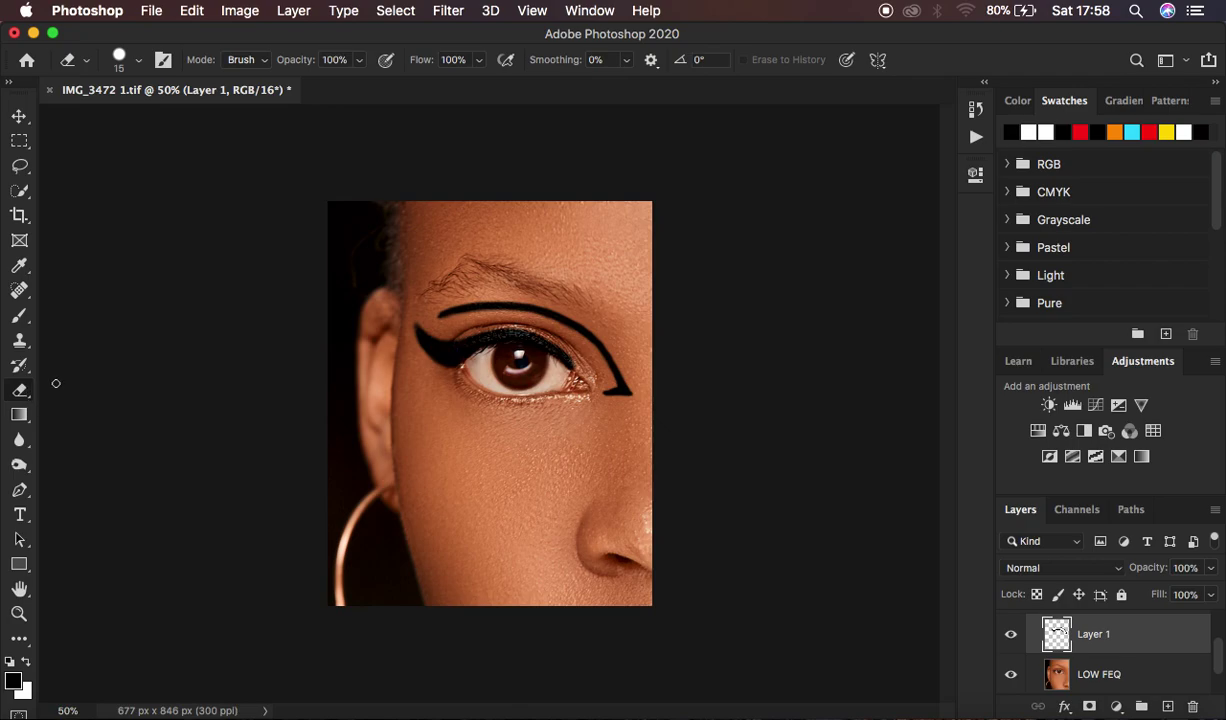
pyautogui.click(266, 64)
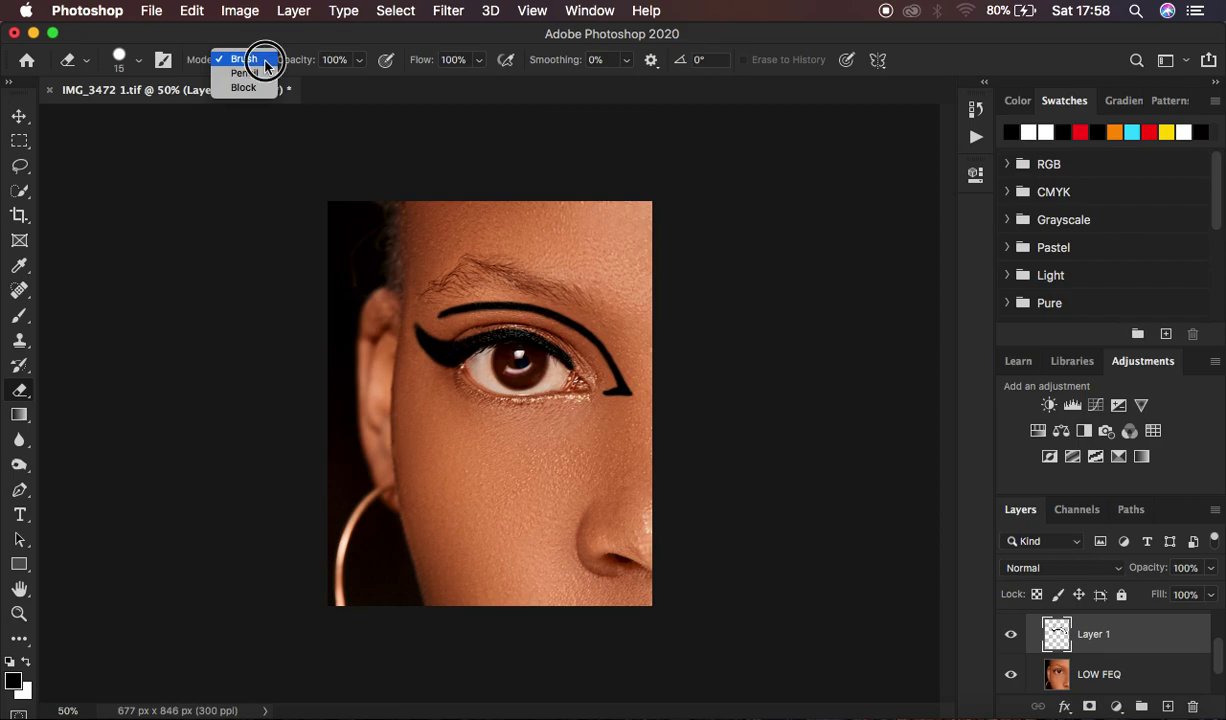
pyautogui.click(258, 58)
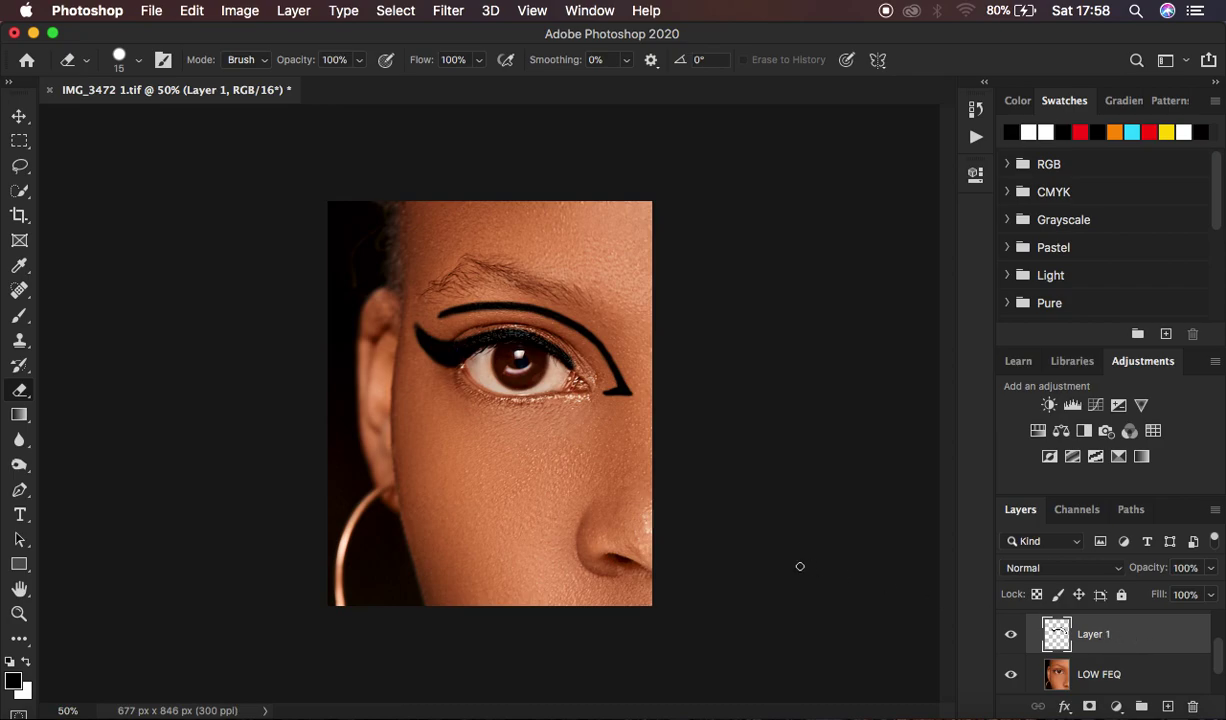
pyautogui.press('super+plus')
pyautogui.press('super+plus')
pyautogui.press('super+plus')
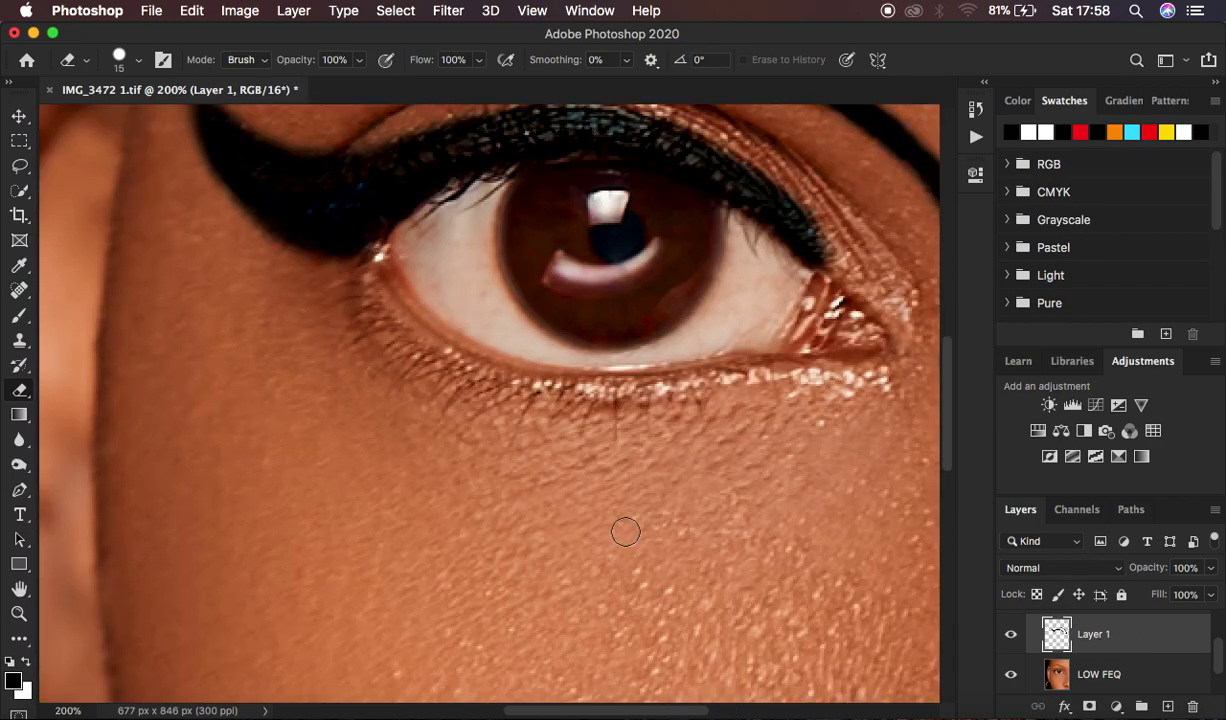
pyautogui.scroll(5, 555, 331)
pyautogui.hscroll(-2, 555, 331)
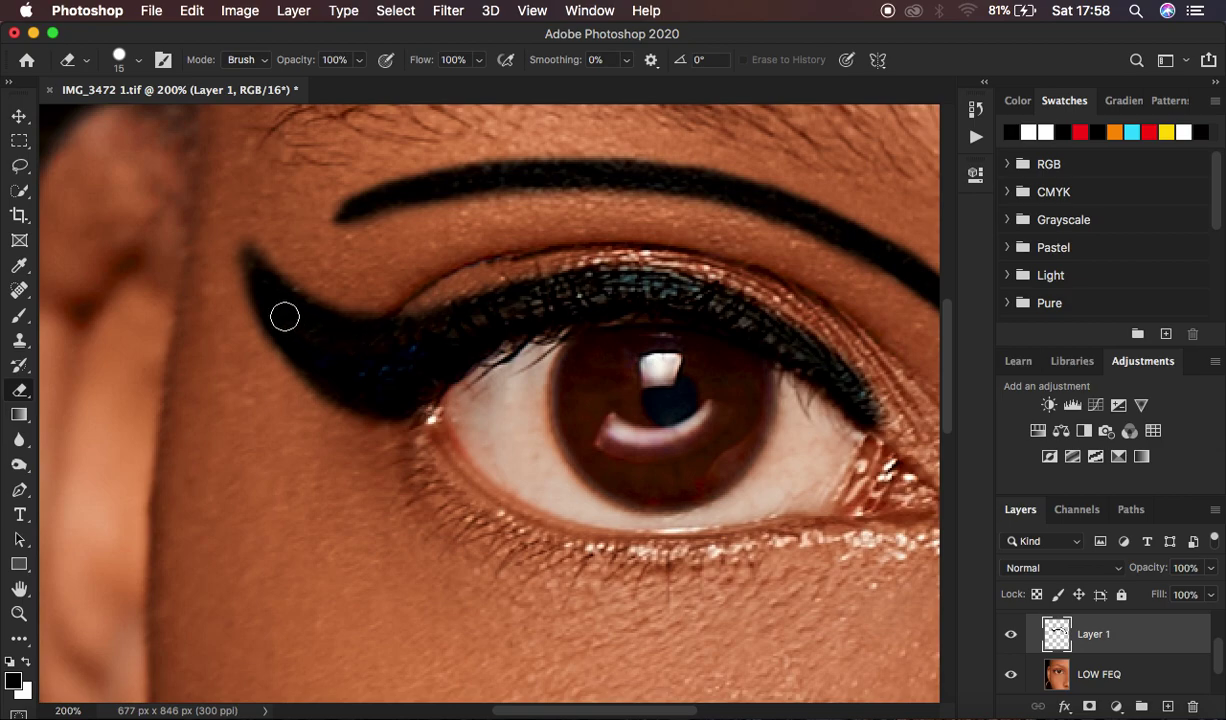
pyautogui.press('[')
pyautogui.press('[')
pyautogui.press(']')
pyautogui.press(']')
# Step: Erase stray paint to sharpen the wing tip's edges and tidy the liner along the upper lashes
pyautogui.click(230, 237)
pyautogui.moveTo(236, 266)
pyautogui.mouseDown()
pyautogui.moveTo(263, 339)
pyautogui.moveTo(323, 408)
pyautogui.moveTo(350, 424)
pyautogui.moveTo(432, 430)
pyautogui.moveTo(323, 405)
pyautogui.moveTo(276, 364)
pyautogui.moveTo(230, 255)
pyautogui.moveTo(270, 344)
pyautogui.moveTo(315, 397)
pyautogui.moveTo(339, 416)
pyautogui.moveTo(449, 430)
pyautogui.mouseUp()
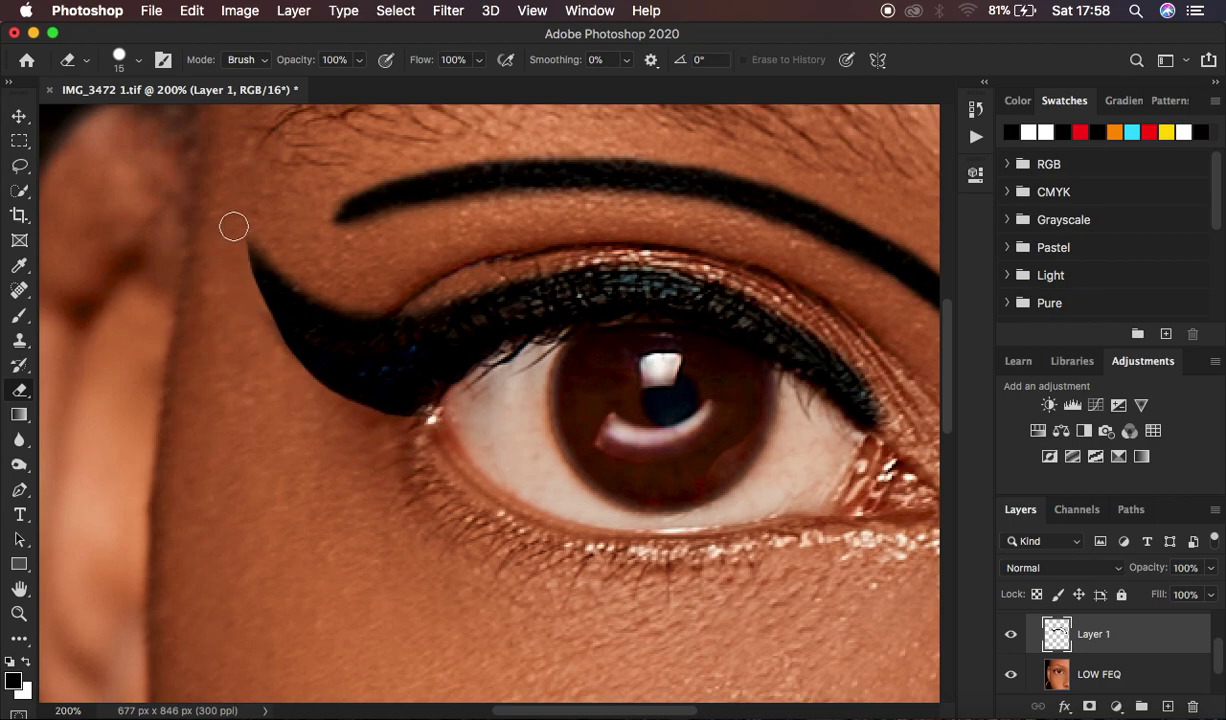
pyautogui.moveTo(243, 228)
pyautogui.mouseDown()
pyautogui.moveTo(238, 219)
pyautogui.moveTo(293, 278)
pyautogui.moveTo(380, 309)
pyautogui.moveTo(436, 308)
pyautogui.moveTo(504, 274)
pyautogui.mouseUp()
pyautogui.moveTo(408, 300)
pyautogui.mouseDown()
pyautogui.moveTo(355, 302)
pyautogui.moveTo(242, 241)
pyautogui.mouseUp()
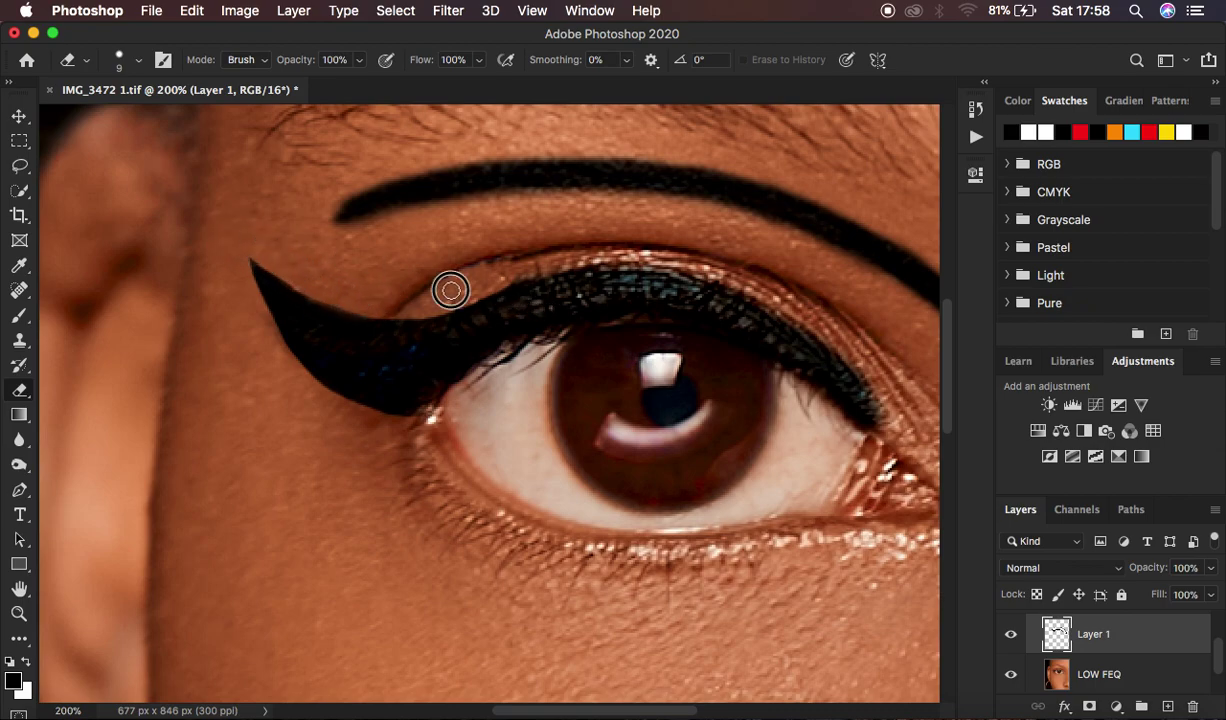
pyautogui.moveTo(561, 265)
pyautogui.mouseDown()
pyautogui.moveTo(690, 263)
pyautogui.moveTo(752, 291)
pyautogui.moveTo(797, 339)
pyautogui.mouseUp()
pyautogui.moveTo(614, 337)
pyautogui.mouseDown()
pyautogui.moveTo(685, 332)
pyautogui.moveTo(576, 335)
pyautogui.moveTo(661, 323)
pyautogui.moveTo(747, 350)
pyautogui.mouseUp()
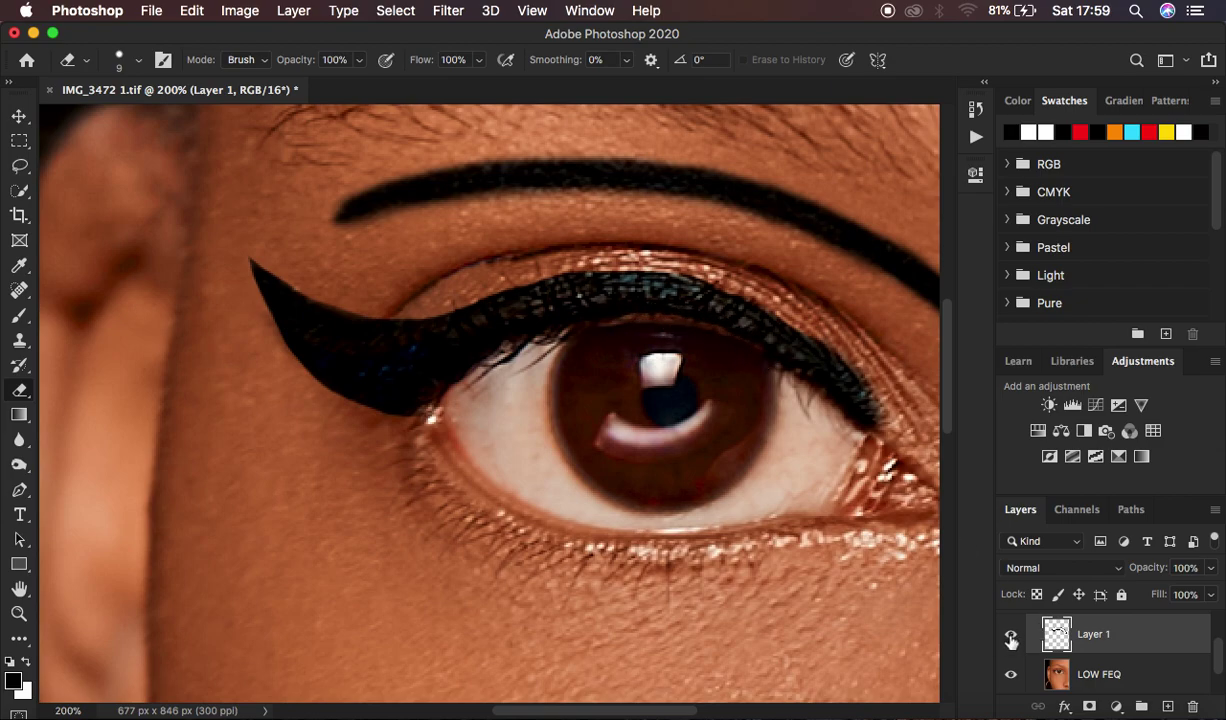
# Step: Toggle the LOW FEQ, Background and HIGH FREQ layers' visibility to isolate the painted strokes
pyautogui.scroll(-1, 1069, 655)
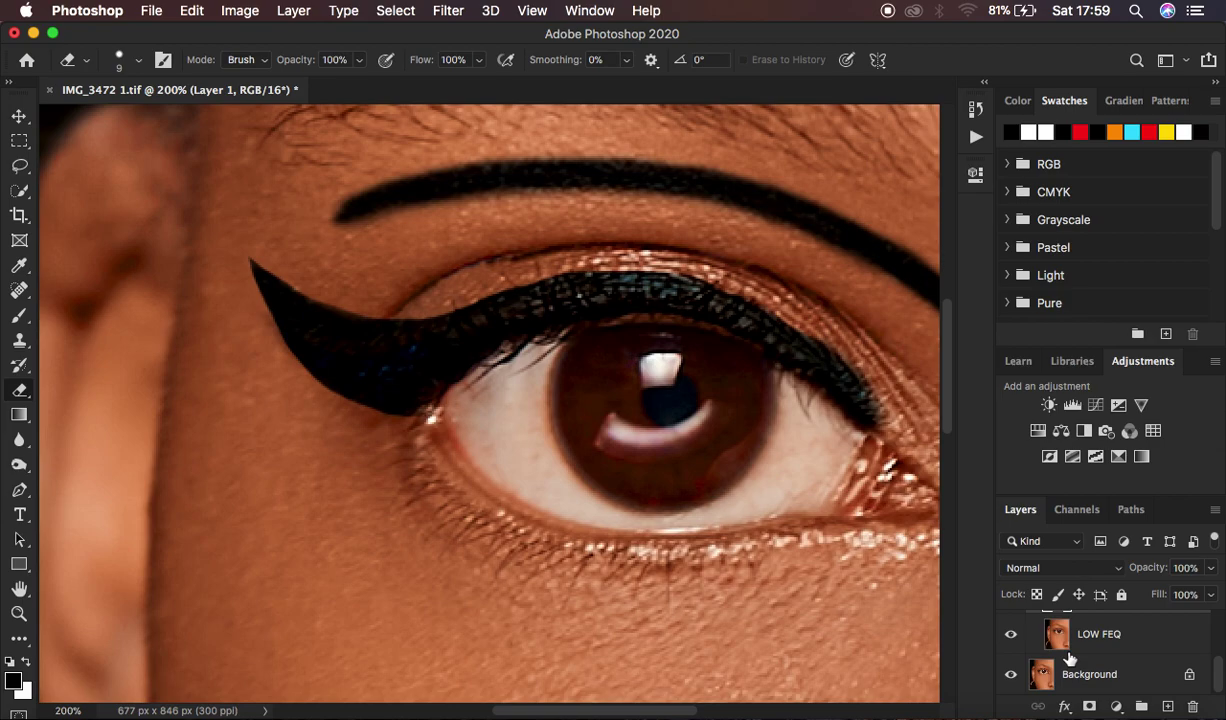
pyautogui.click(1011, 637)
pyautogui.click(1012, 677)
pyautogui.scroll(3, 1111, 656)
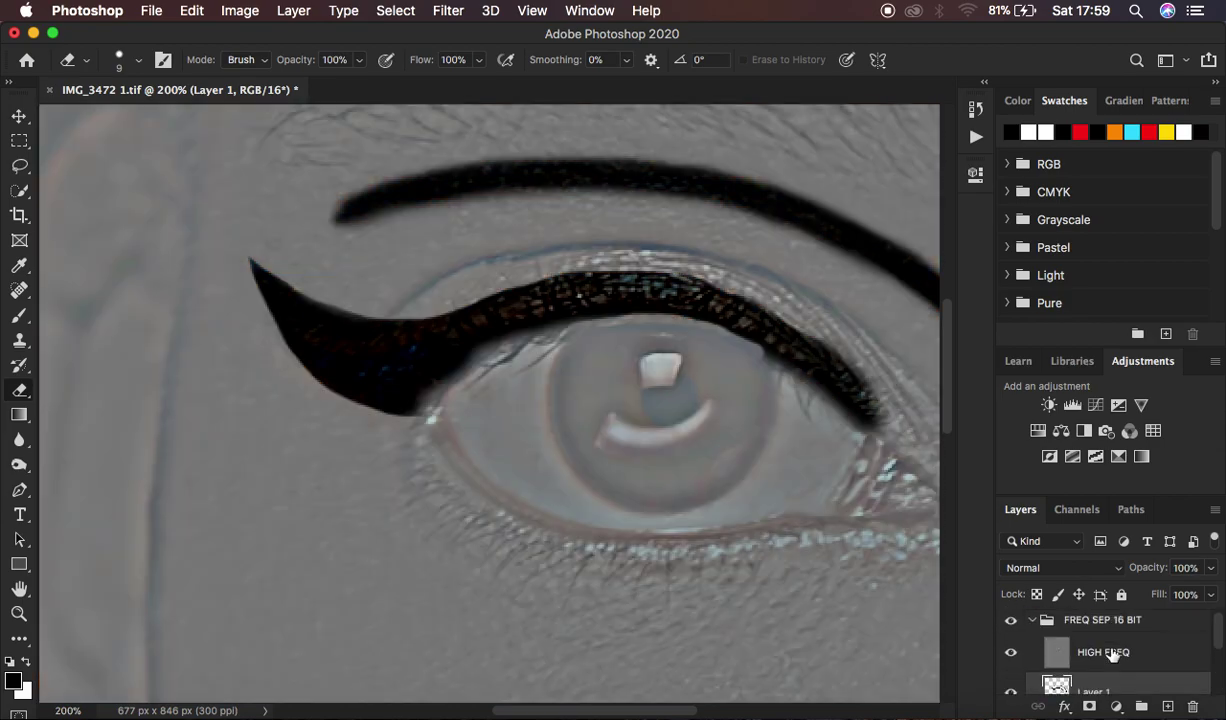
pyautogui.click(1011, 655)
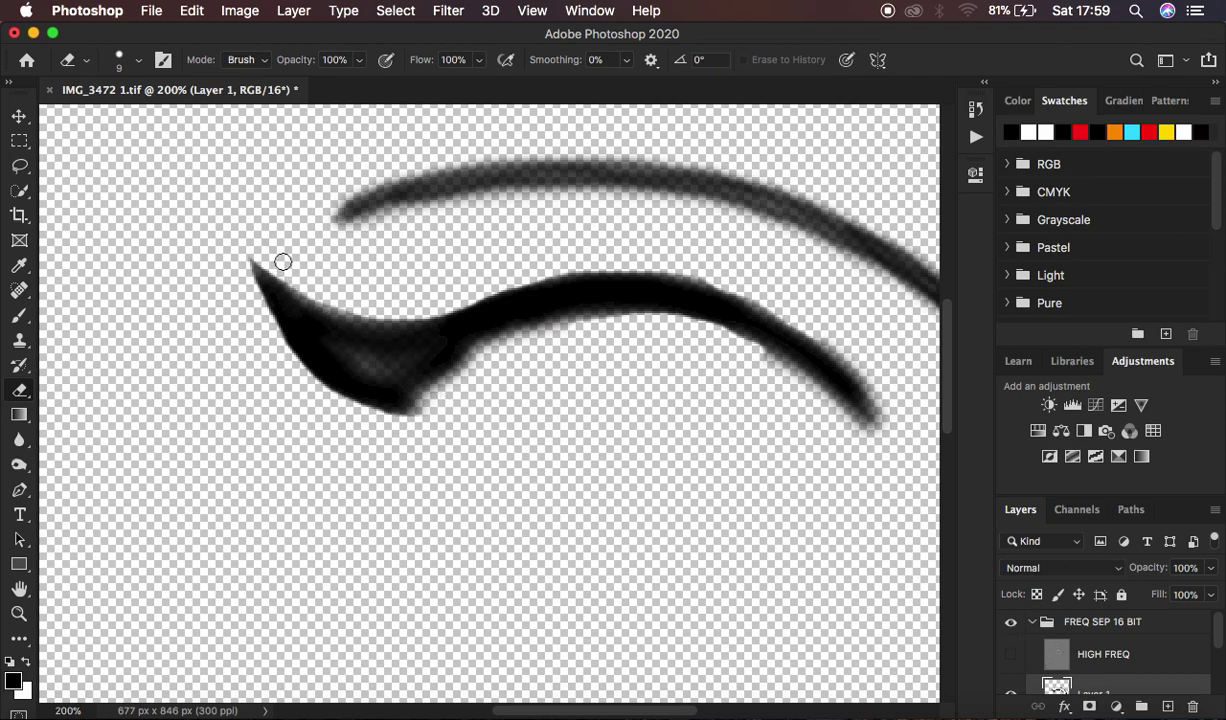
# Step: Trim residue along the eyeliner's lower edge, then undo a trial erase on the crease line's left end
pyautogui.moveTo(281, 266)
pyautogui.mouseDown()
pyautogui.moveTo(336, 300)
pyautogui.moveTo(292, 277)
pyautogui.mouseUp()
pyautogui.scroll(2, 586, 227)
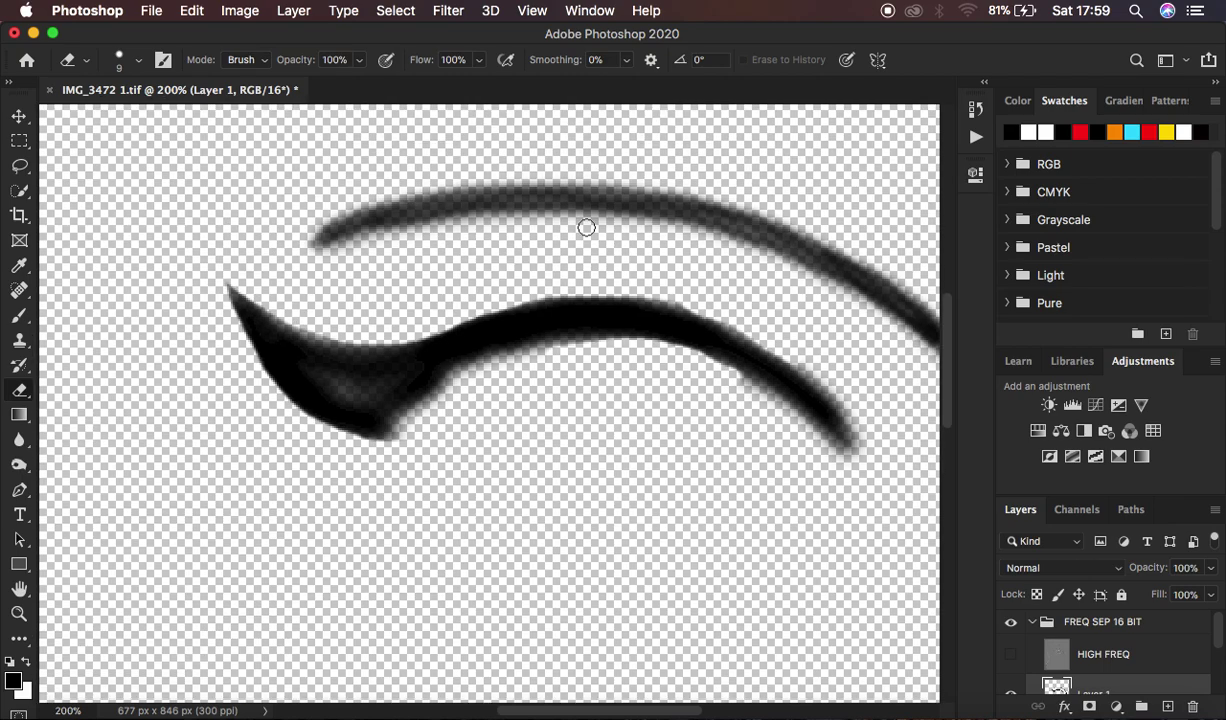
pyautogui.hscroll(4, 586, 227)
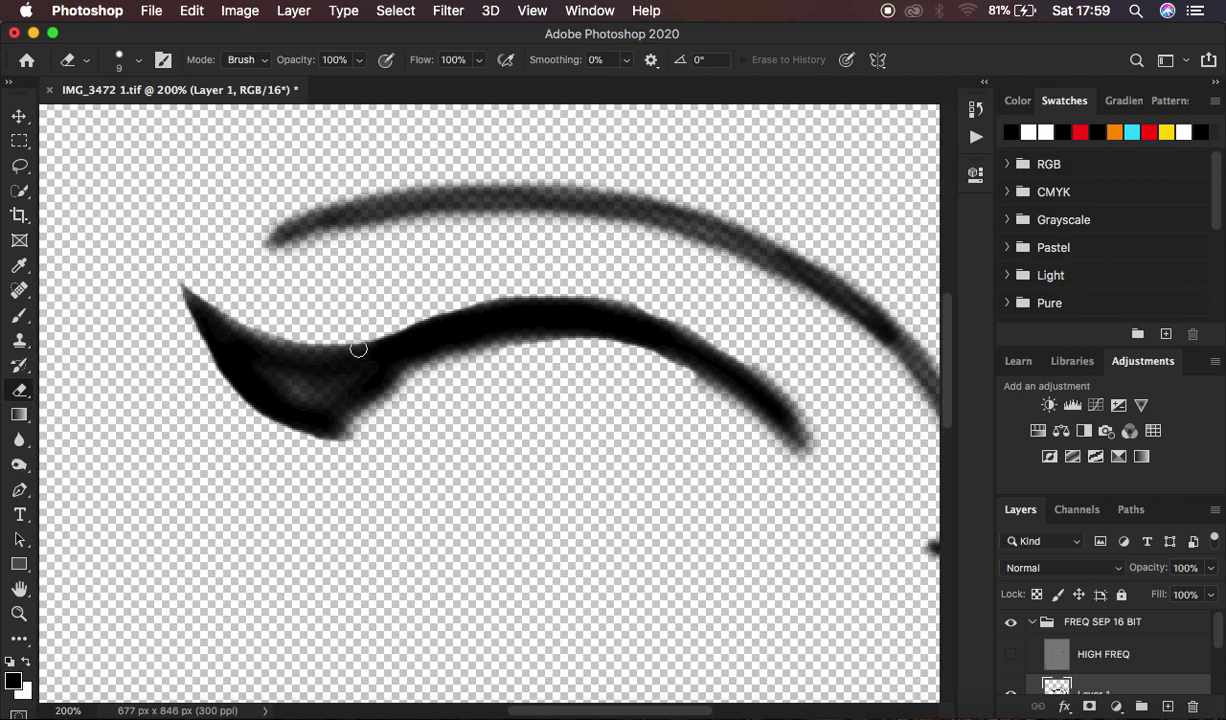
pyautogui.moveTo(339, 448)
pyautogui.mouseDown()
pyautogui.moveTo(328, 443)
pyautogui.moveTo(454, 359)
pyautogui.moveTo(599, 345)
pyautogui.moveTo(692, 375)
pyautogui.moveTo(816, 473)
pyautogui.mouseUp()
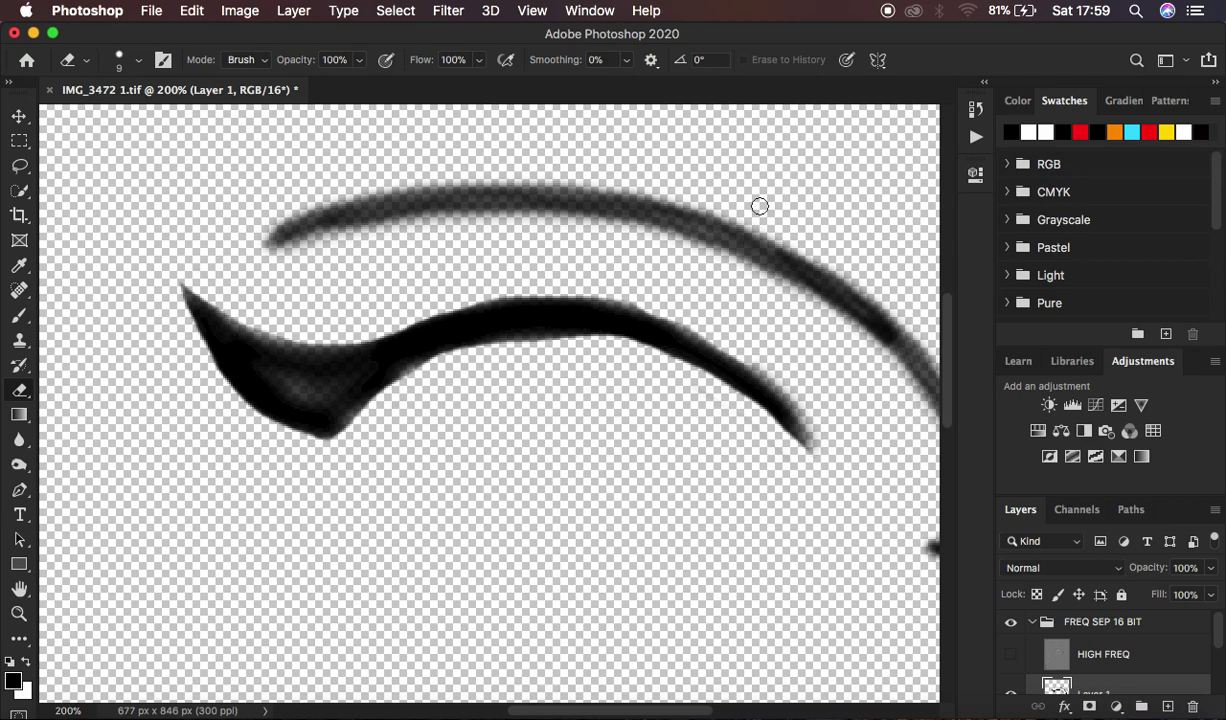
pyautogui.hscroll(3, 759, 206)
pyautogui.scroll(1, 759, 206)
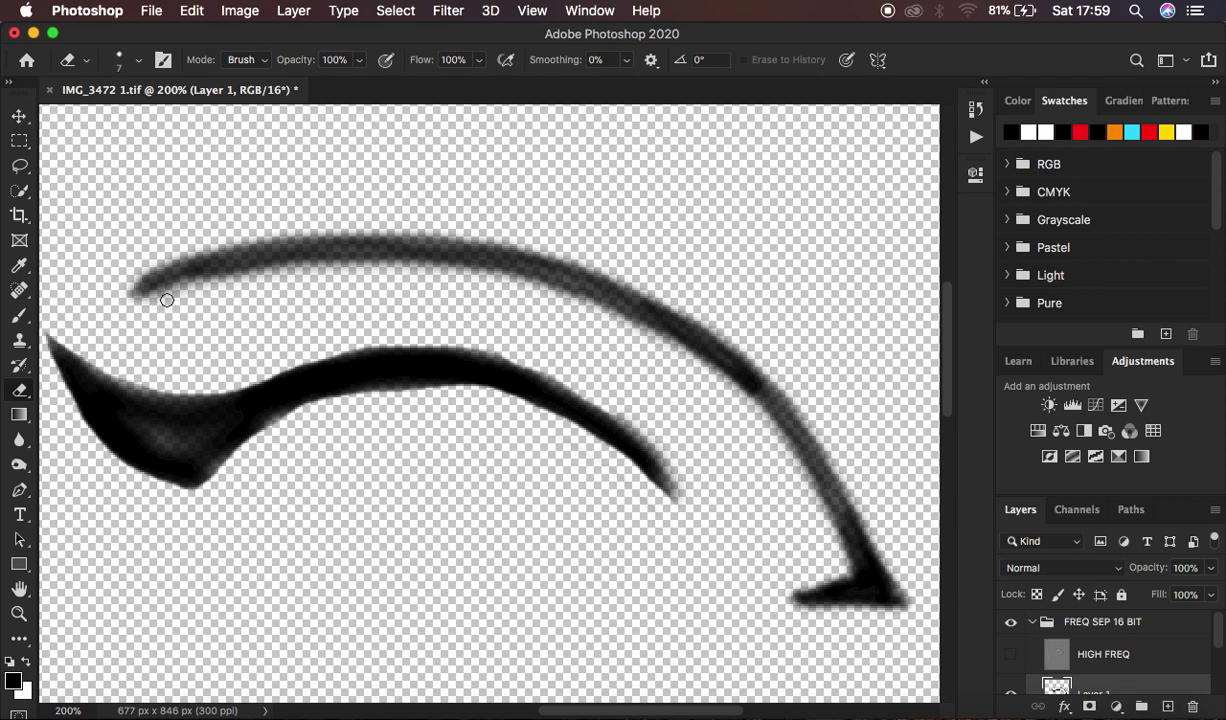
pyautogui.moveTo(155, 300); pyautogui.dragTo(160, 291)
pyautogui.moveTo(143, 304); pyautogui.dragTo(237, 275)
pyautogui.press('super+z')
# Step: Erase along the crease line's left end and underside on Layer 1, undoing one over-erase
pyautogui.click(1012, 655)
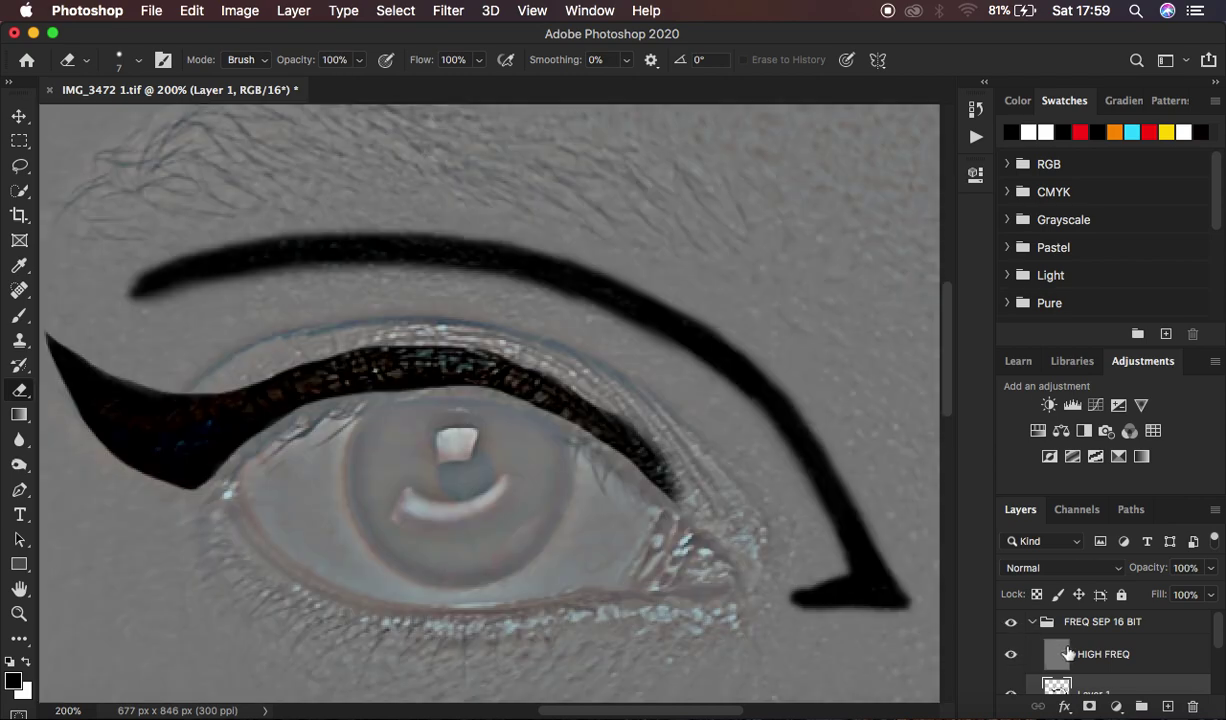
pyautogui.scroll(-2, 1068, 651)
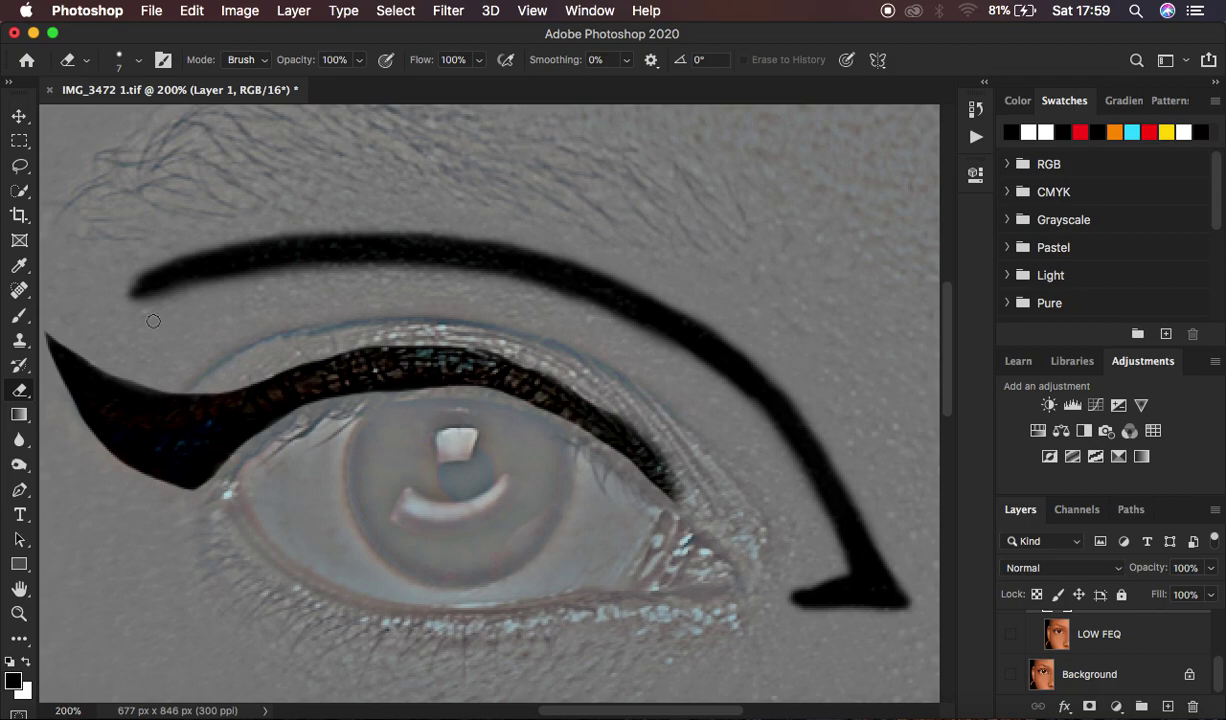
pyautogui.moveTo(137, 304)
pyautogui.mouseDown()
pyautogui.moveTo(337, 263)
pyautogui.moveTo(548, 288)
pyautogui.moveTo(706, 361)
pyautogui.moveTo(764, 413)
pyautogui.moveTo(830, 512)
pyautogui.mouseUp()
pyautogui.press('super+z')
pyautogui.moveTo(141, 303)
pyautogui.mouseDown()
pyautogui.moveTo(310, 275)
pyautogui.moveTo(180, 292)
pyautogui.mouseUp()
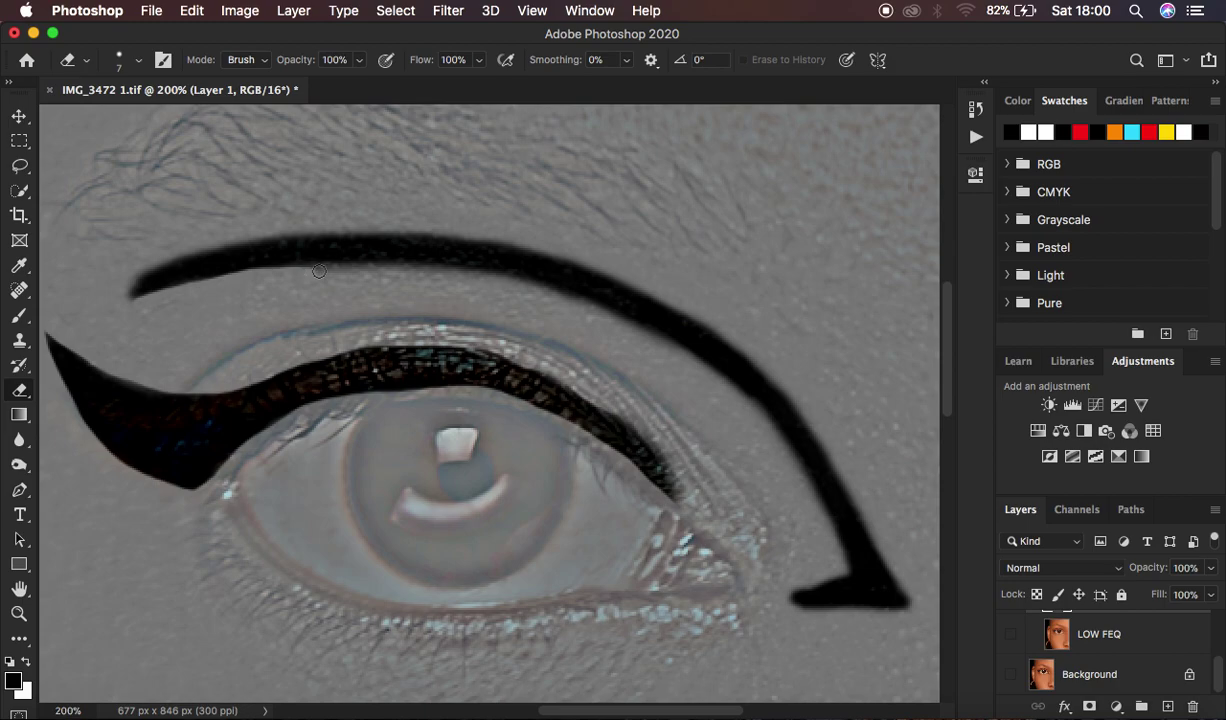
pyautogui.moveTo(277, 276)
pyautogui.mouseDown()
pyautogui.moveTo(432, 271)
pyautogui.moveTo(419, 265)
pyautogui.moveTo(504, 276)
pyautogui.moveTo(622, 332)
pyautogui.mouseUp()
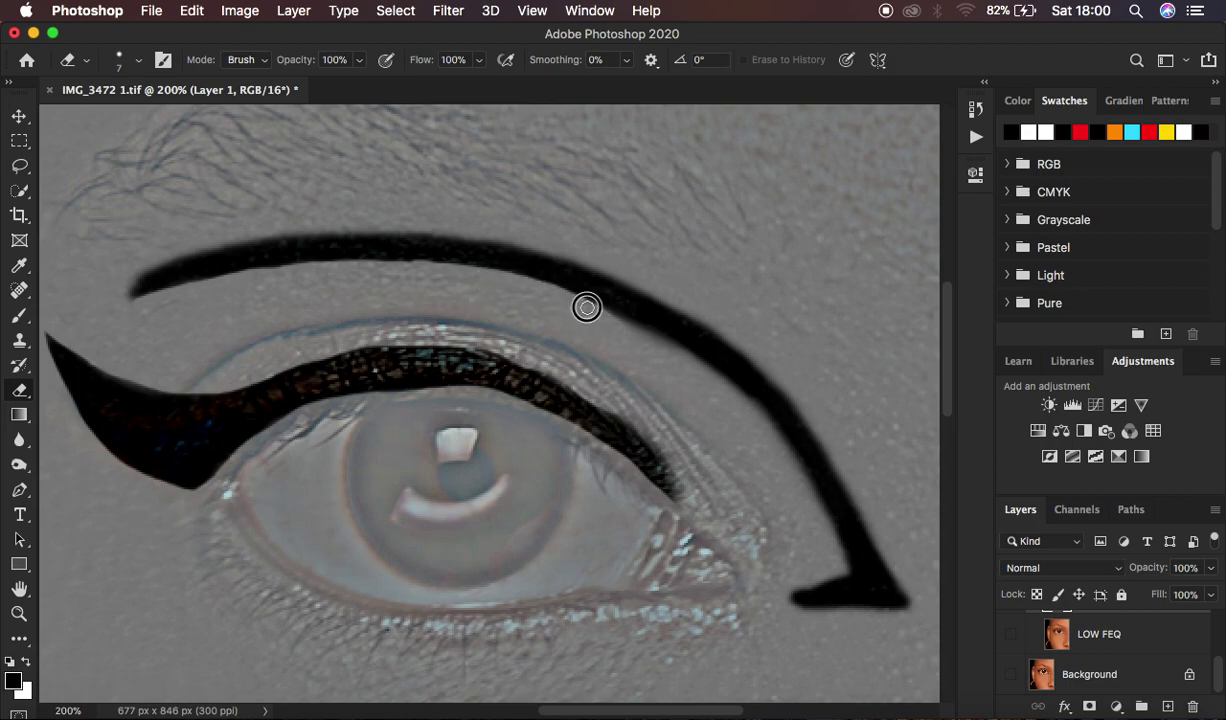
pyautogui.moveTo(575, 300)
pyautogui.mouseDown()
pyautogui.moveTo(700, 362)
pyautogui.moveTo(778, 441)
pyautogui.mouseUp()
pyautogui.scroll(-3, 737, 427)
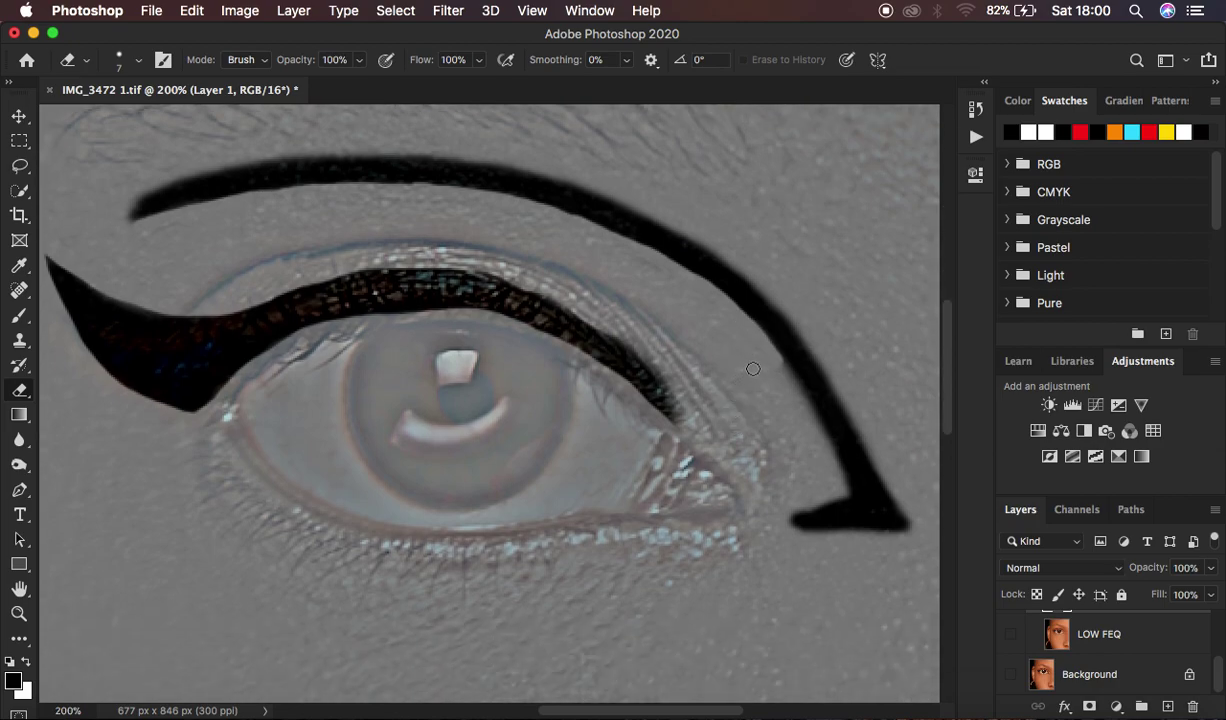
# Step: Carve the crease hook's inner and lower edges down to a thin, sharp tip
pyautogui.moveTo(777, 362); pyautogui.dragTo(850, 487)
pyautogui.moveTo(775, 361); pyautogui.dragTo(848, 493)
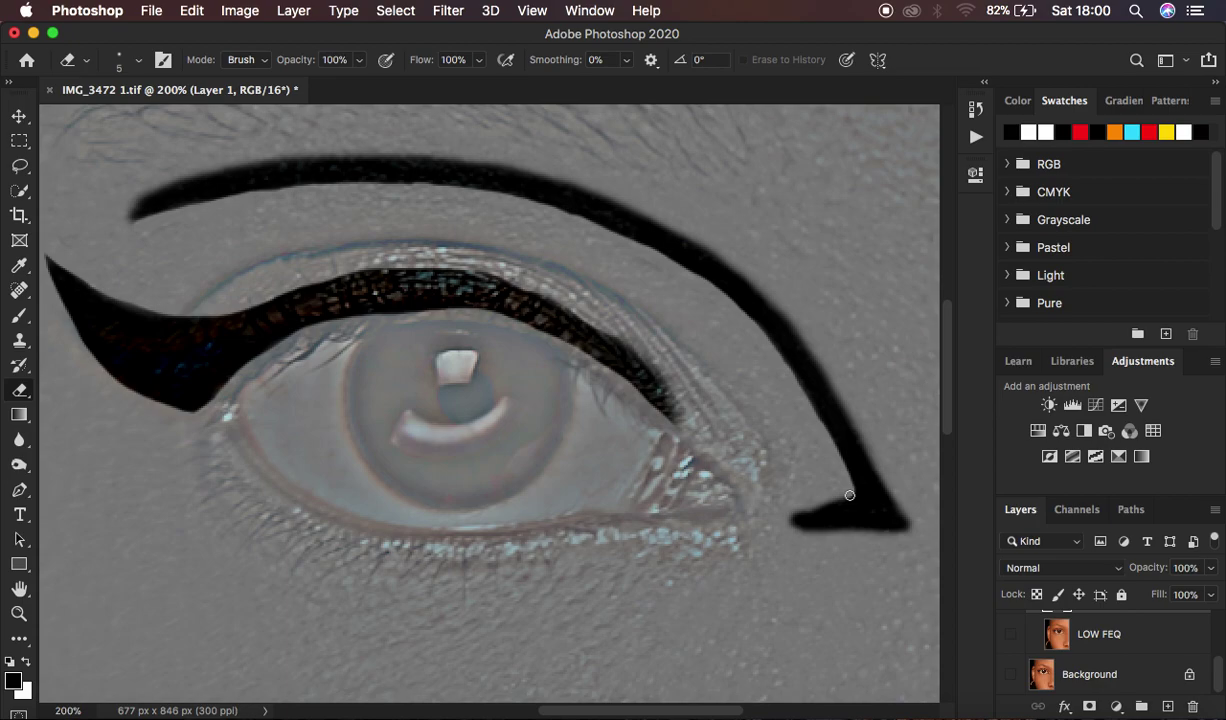
pyautogui.moveTo(848, 497); pyautogui.dragTo(774, 528)
pyautogui.moveTo(789, 529); pyautogui.dragTo(910, 541)
pyautogui.moveTo(806, 530); pyautogui.dragTo(934, 539)
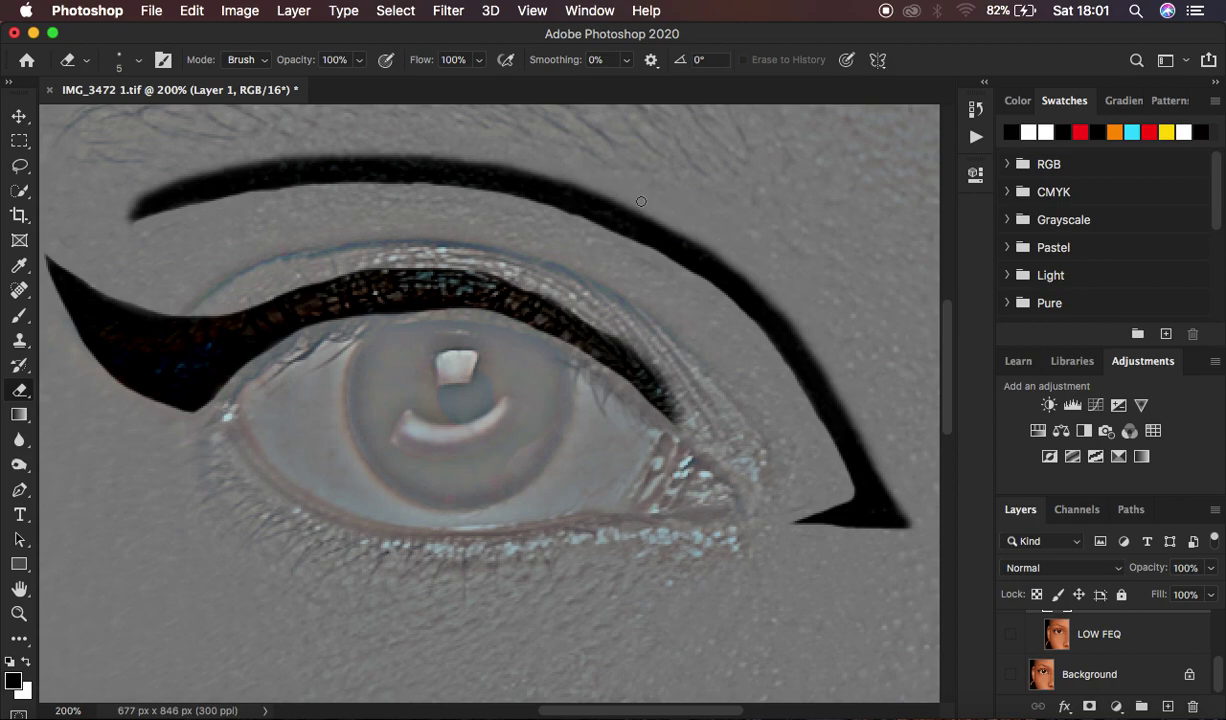
# Step: Thin the crease line's top and outer edges, then show LOW FEQ and zoom out
pyautogui.moveTo(675, 229)
pyautogui.mouseDown()
pyautogui.moveTo(777, 303)
pyautogui.moveTo(824, 363)
pyautogui.moveTo(798, 325)
pyautogui.moveTo(924, 548)
pyautogui.mouseUp()
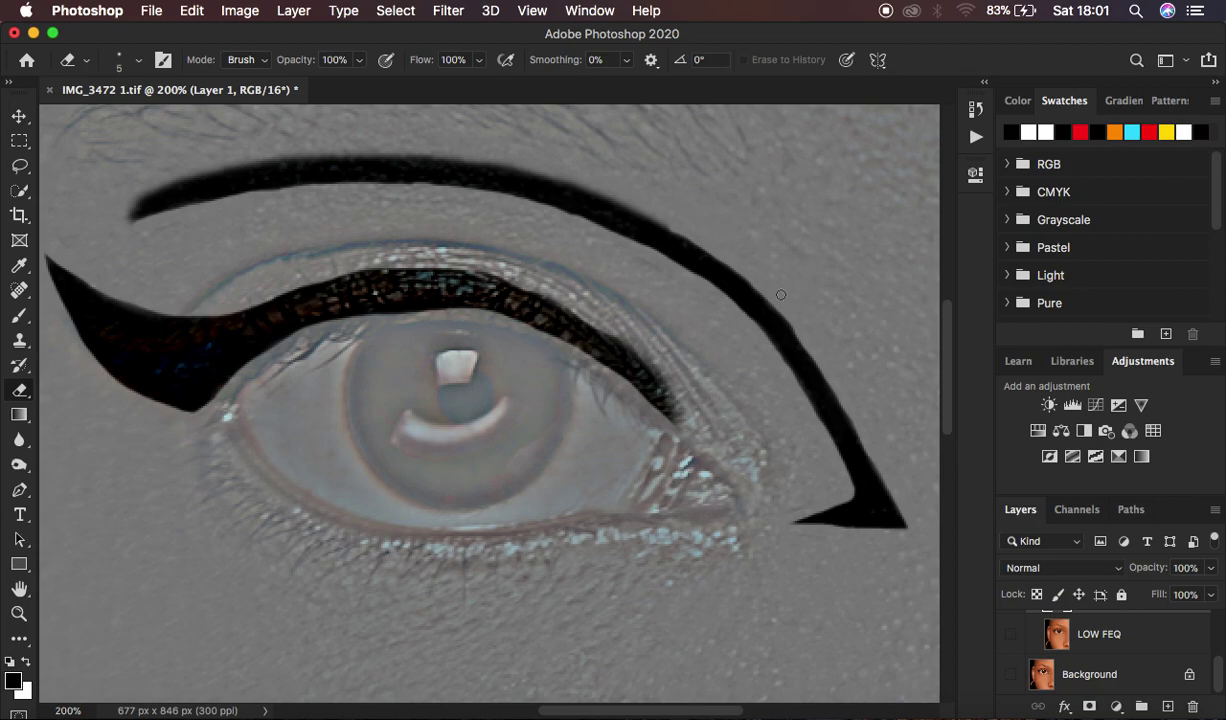
pyautogui.moveTo(787, 316); pyautogui.dragTo(844, 394)
pyautogui.moveTo(122, 218)
pyautogui.mouseDown()
pyautogui.moveTo(161, 186)
pyautogui.moveTo(244, 161)
pyautogui.moveTo(421, 150)
pyautogui.moveTo(580, 181)
pyautogui.moveTo(681, 230)
pyautogui.mouseUp()
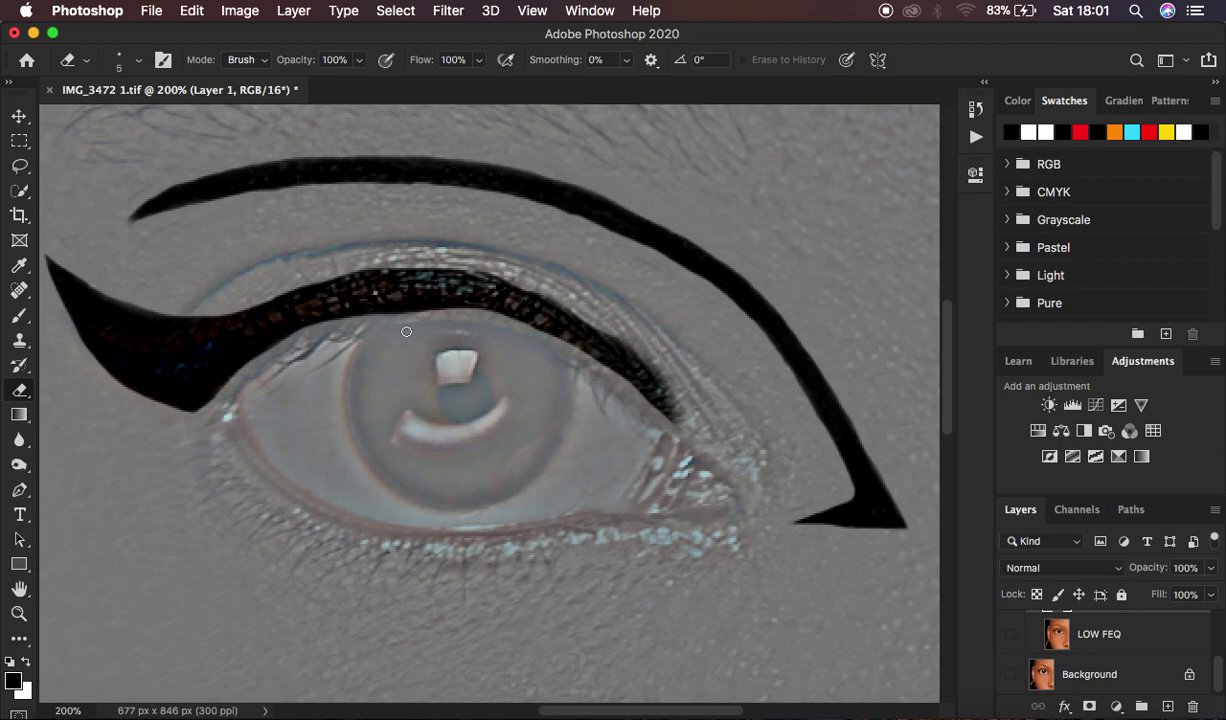
pyautogui.click(1010, 634)
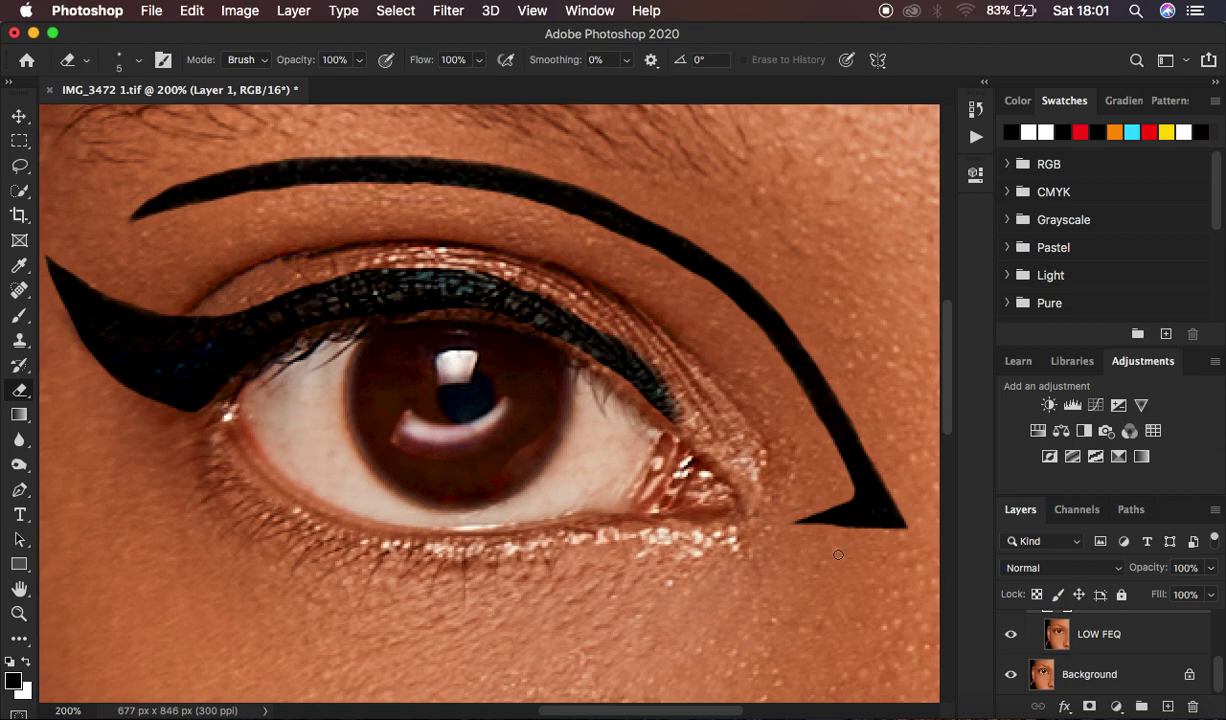
pyautogui.press('super+minus')
pyautogui.press('super+minus')
pyautogui.press('super+minus')
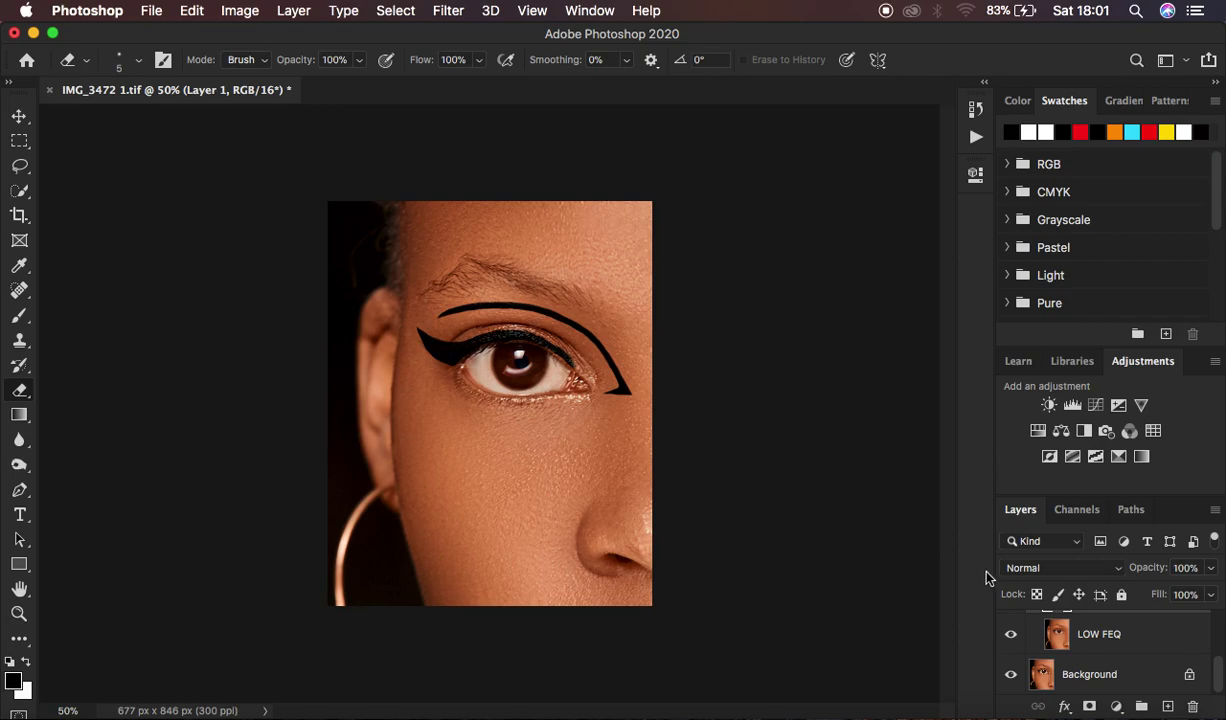
# Step: Flip repeatedly between the Background photo alone and all layers to compare
pyautogui.keyDown('alt'); pyautogui.click(1010, 679); pyautogui.keyUp('alt')
pyautogui.keyDown('alt'); pyautogui.click(1010, 679); pyautogui.keyUp('alt')
pyautogui.keyDown('alt'); pyautogui.click(1010, 679); pyautogui.keyUp('alt')
pyautogui.keyDown('alt'); pyautogui.click(1010, 679); pyautogui.keyUp('alt')
pyautogui.keyDown('alt'); pyautogui.click(1010, 679); pyautogui.keyUp('alt')
pyautogui.keyDown('alt'); pyautogui.click(1010, 679); pyautogui.keyUp('alt')
# Step: Collapse the FREQ SEP 16 BIT group and toggle its visibility for a before/after check
pyautogui.scroll(3, 1056, 643)
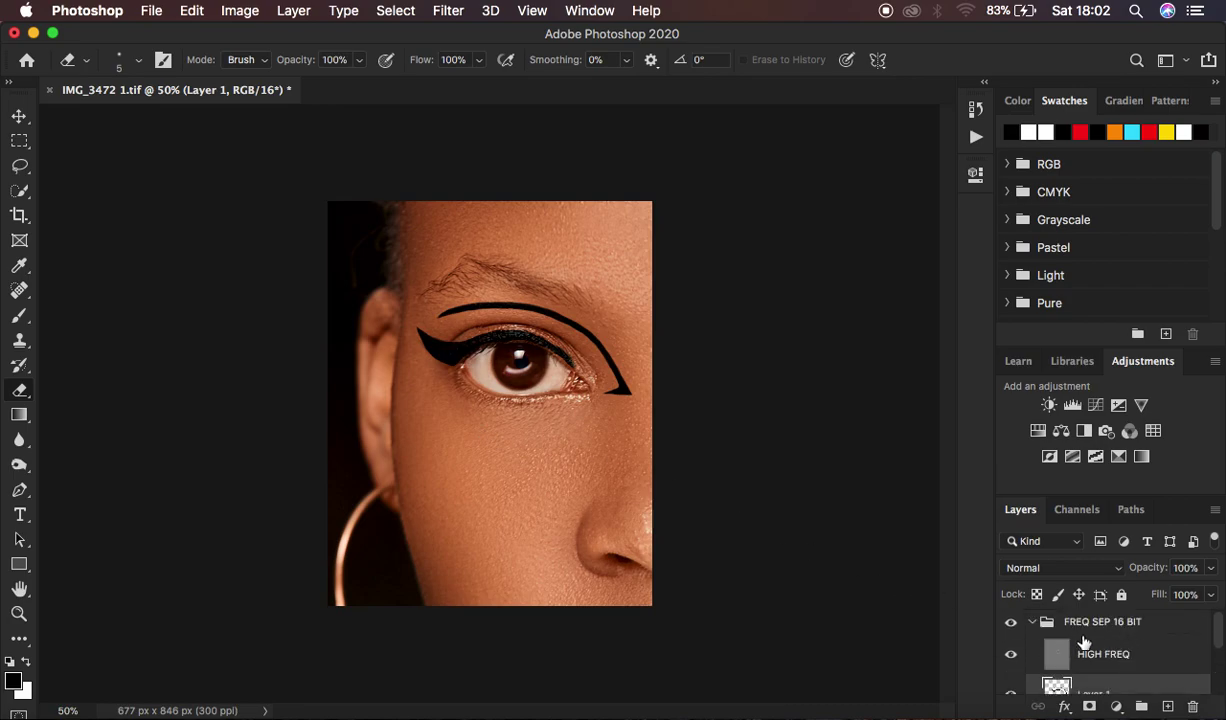
pyautogui.click(1031, 622)
pyautogui.click(1010, 624)
pyautogui.click(1010, 624)
pyautogui.click(1010, 624)
pyautogui.click(1010, 624)
pyautogui.click(1010, 624)
pyautogui.click(1010, 624)
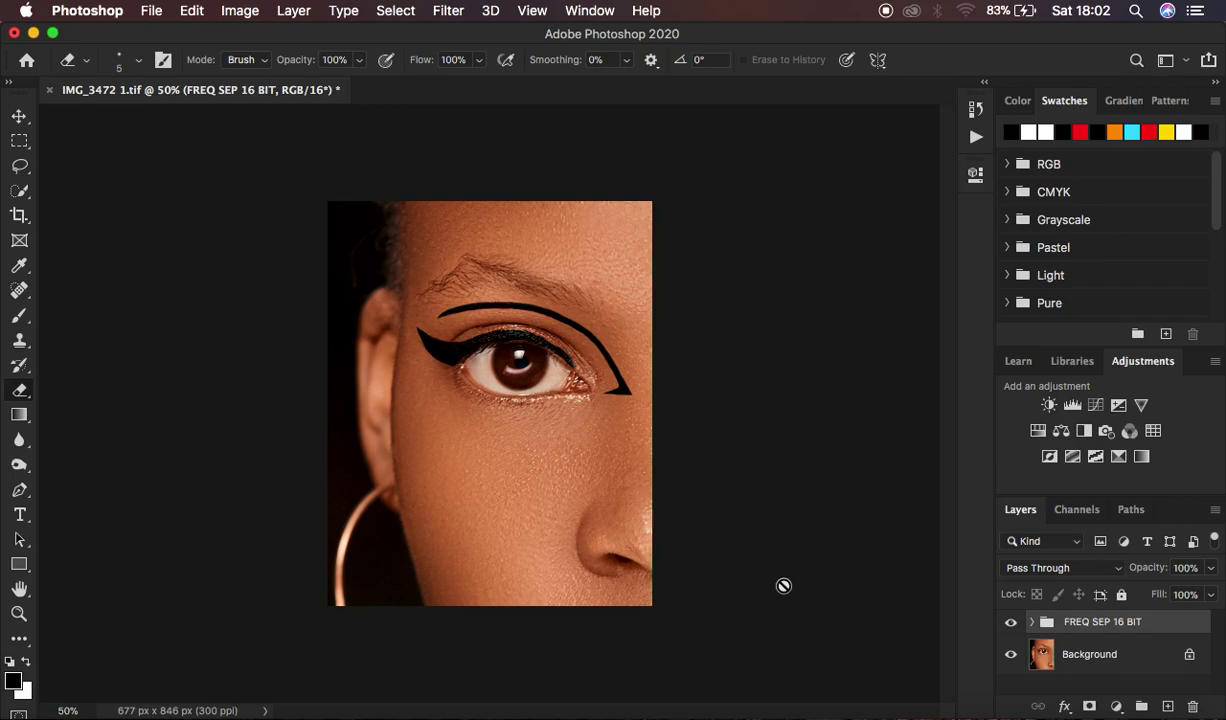
# Step: Stamp all visible layers into a new Layer 2 and set the Pen tool to Path mode
pyautogui.press('super+alt+shift+e')
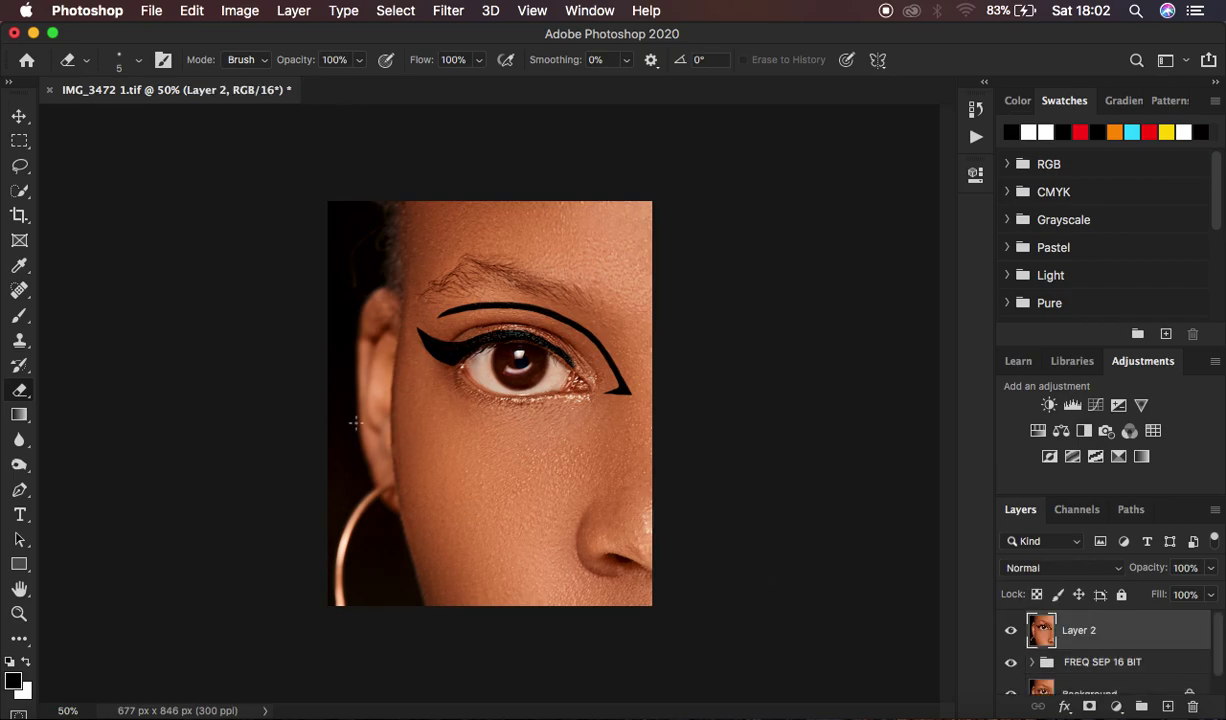
pyautogui.click(20, 490)
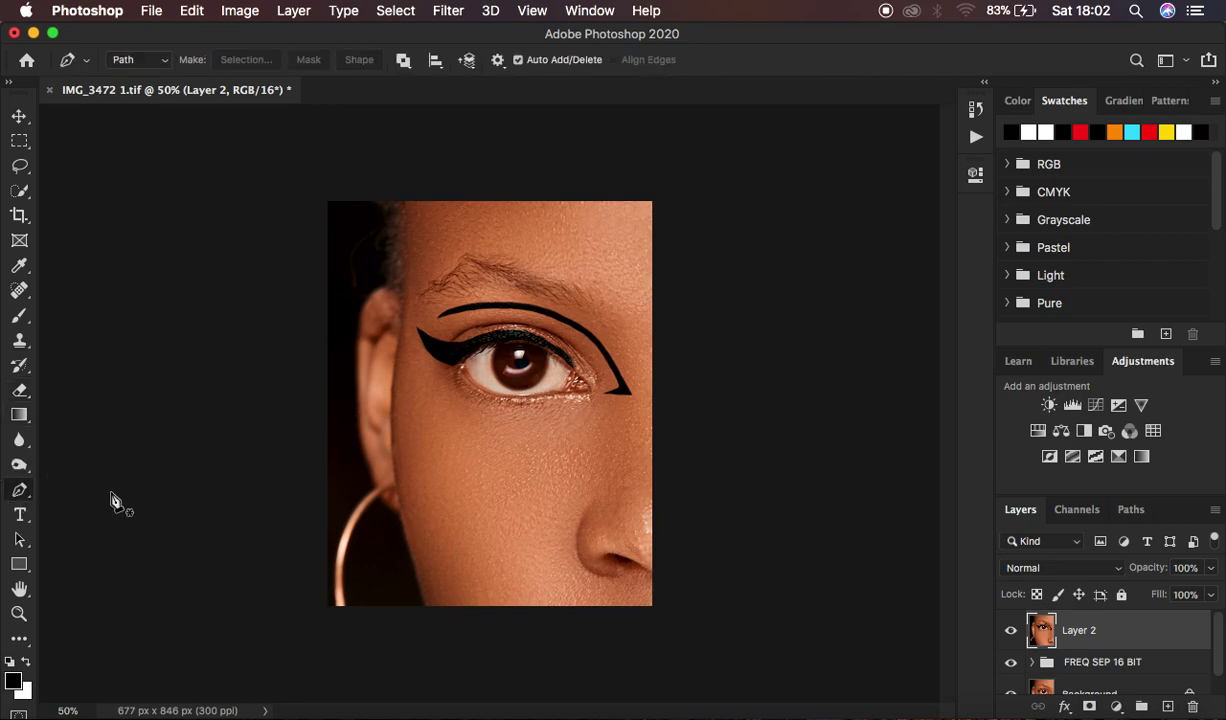
pyautogui.click(160, 62)
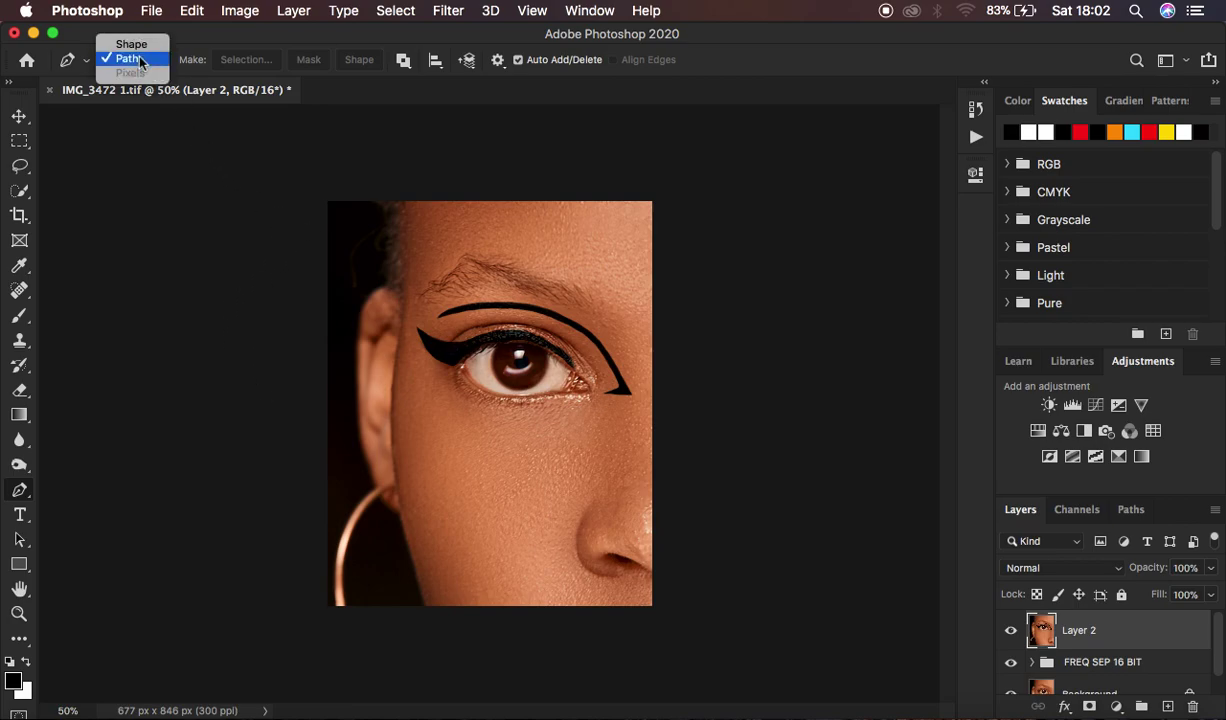
pyautogui.click(140, 62)
# Step: Zoom to 200% and pan so the eyebrow fills the view
pyautogui.press('super+plus')
pyautogui.press('super+plus')
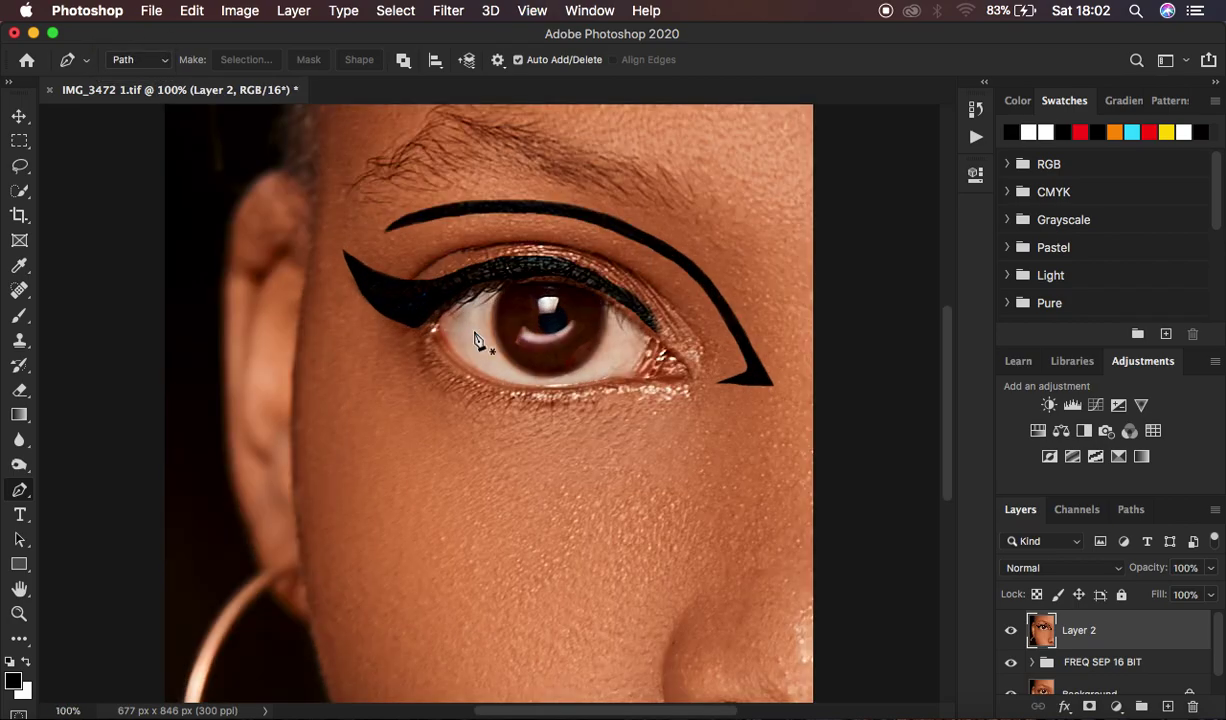
pyautogui.press('super+plus')
pyautogui.scroll(6, 660, 298)
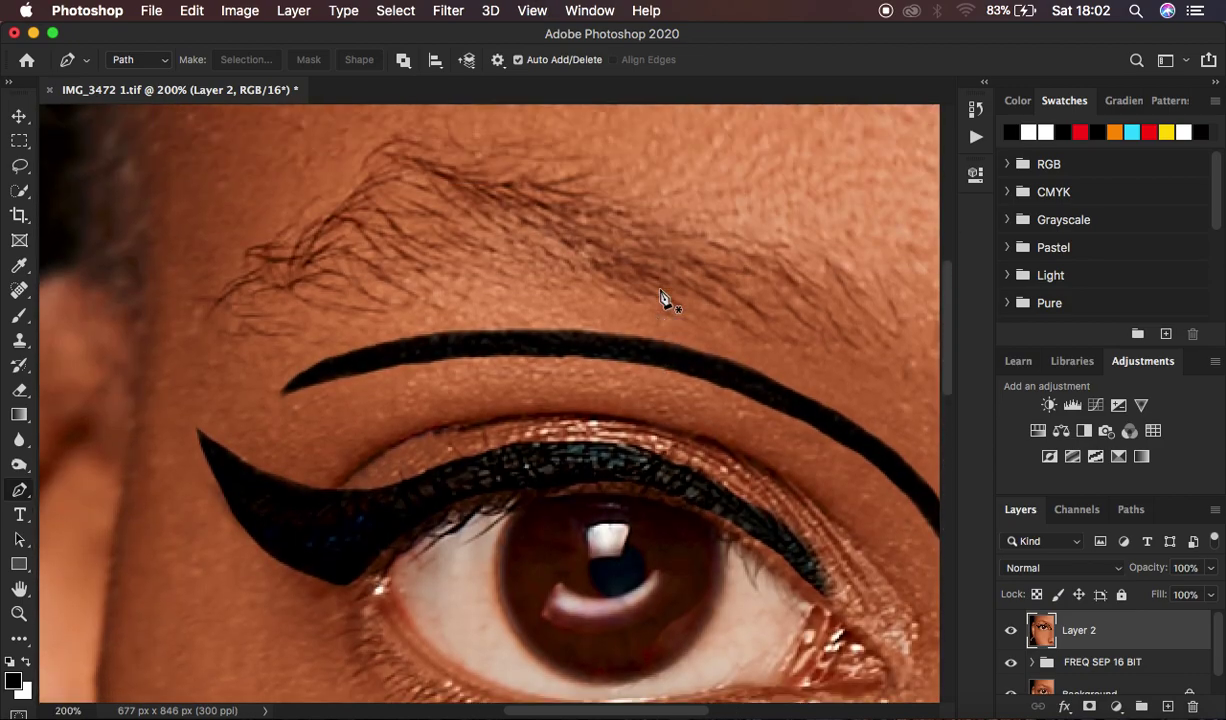
pyautogui.hscroll(4, 660, 298)
pyautogui.scroll(2, 660, 298)
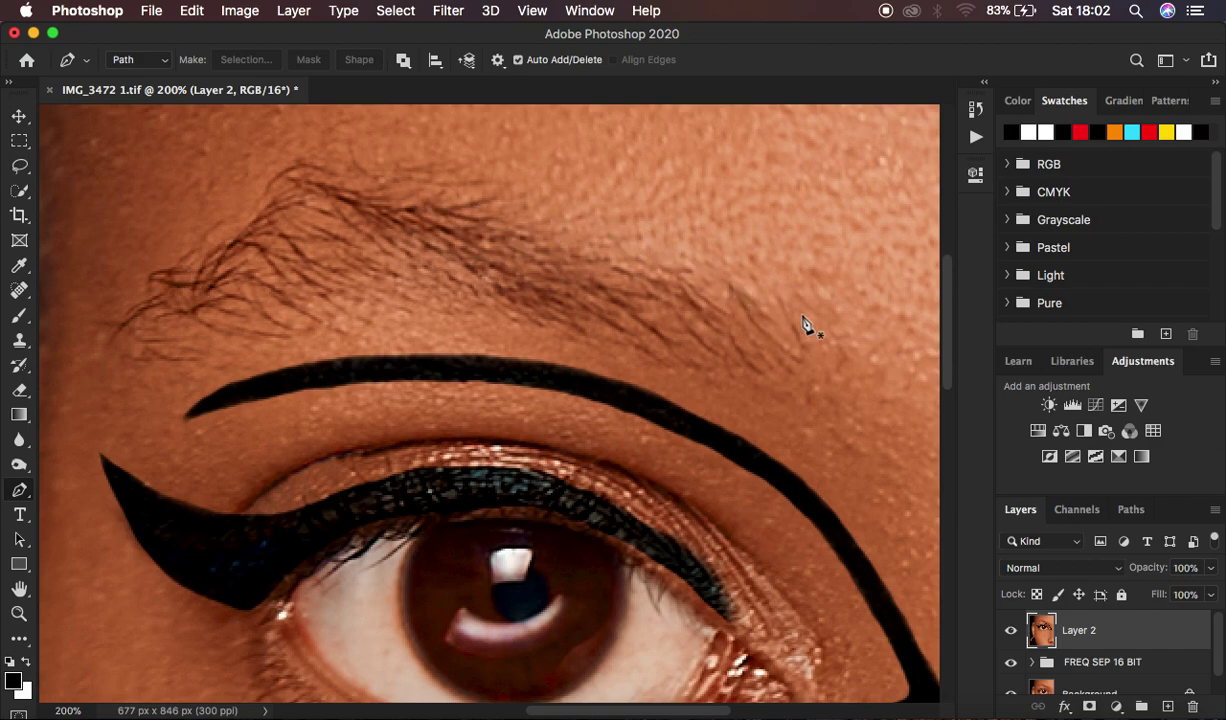
# Step: Place anchors along the eyebrow's top edge from its outer end toward the peak, redoing misplaced points
pyautogui.click(865, 343)
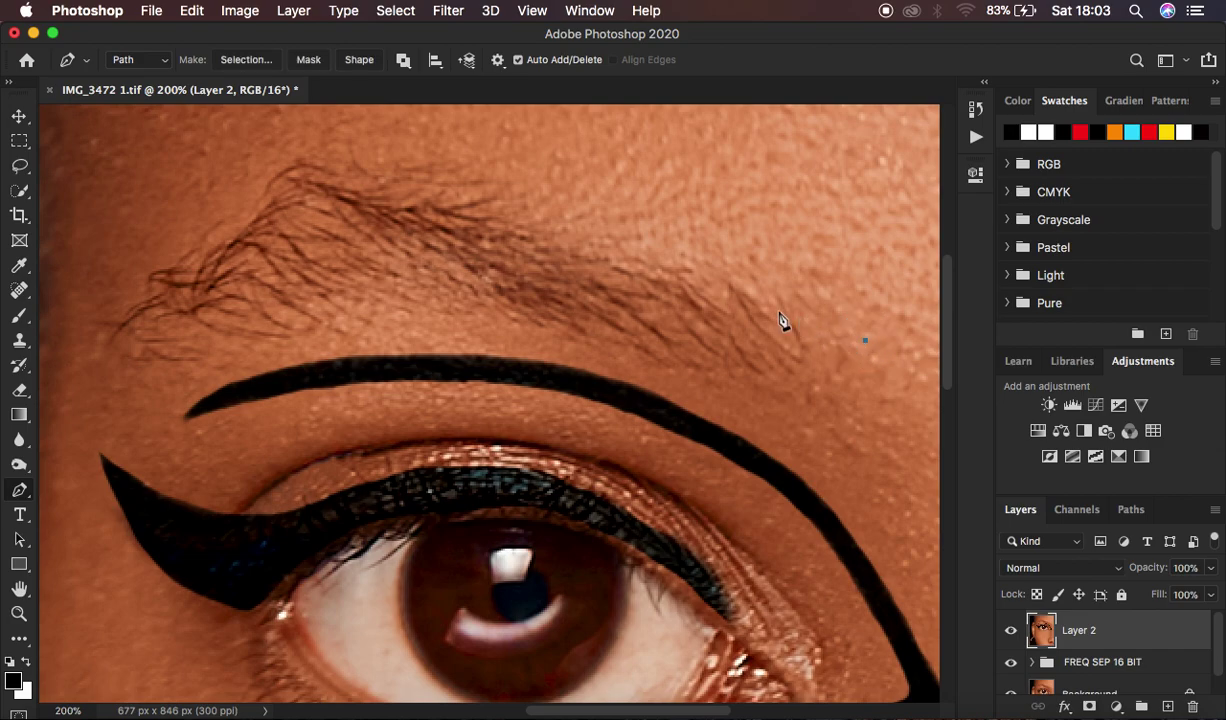
pyautogui.click(718, 283)
pyautogui.click(625, 265)
pyautogui.press('super+z')
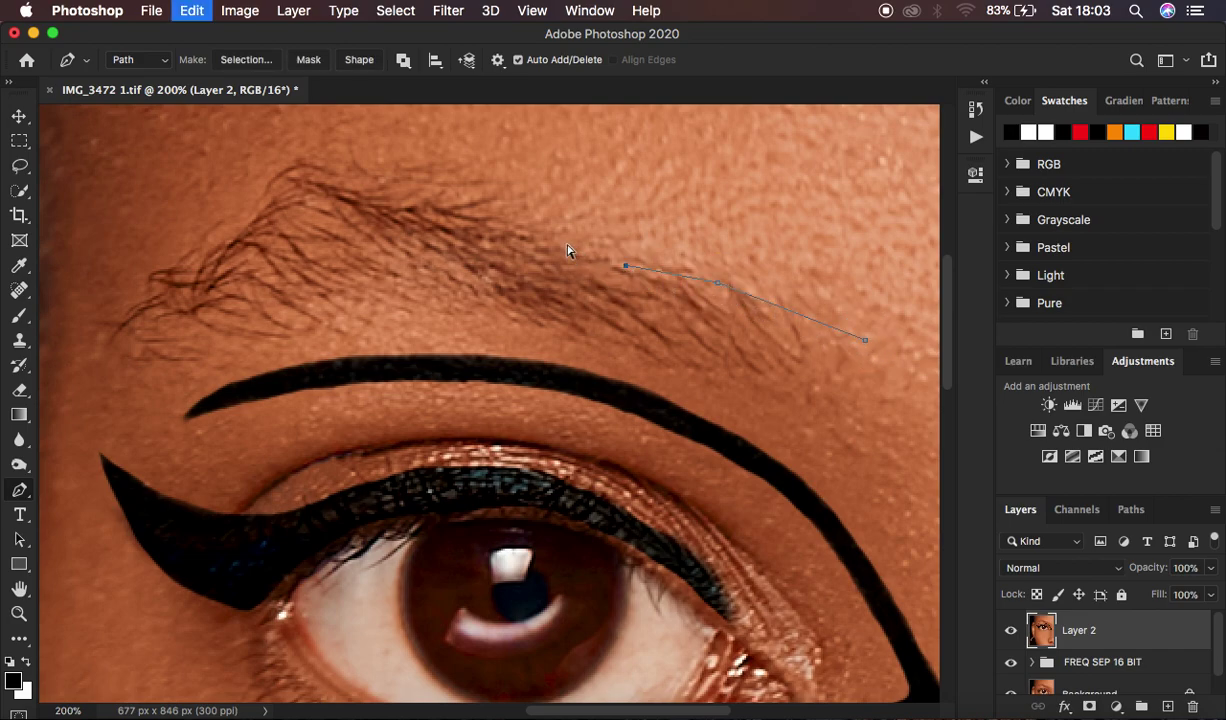
pyautogui.click(632, 263)
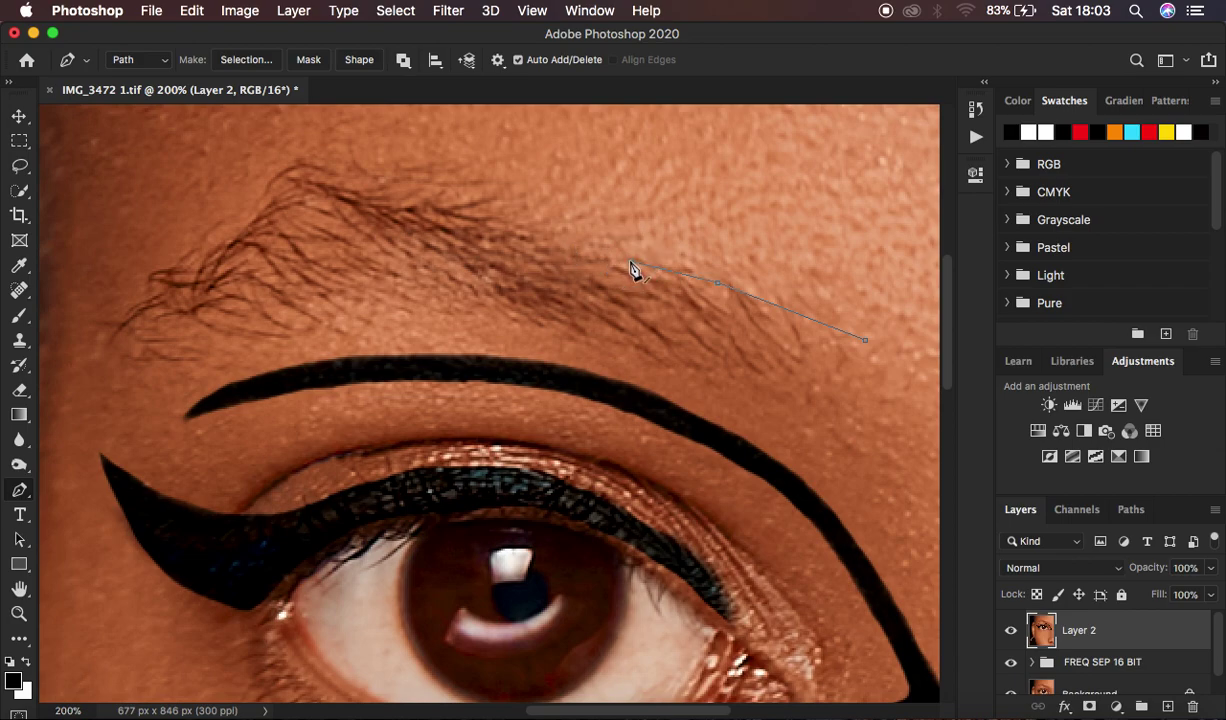
pyautogui.click(513, 222)
pyautogui.click(443, 206)
pyautogui.click(400, 195)
pyautogui.click(358, 187)
pyautogui.click(325, 183)
pyautogui.press('super+z')
# Step: Continue the path down the brow's inner end to its lowest point
pyautogui.click(286, 196)
pyautogui.click(243, 233)
pyautogui.click(197, 271)
pyautogui.click(156, 301)
pyautogui.click(120, 341)
pyautogui.click(103, 366)
# Step: Trace the brow's lower edge outward and close the path at the outer tip
pyautogui.click(220, 321)
pyautogui.click(288, 298)
pyautogui.click(343, 283)
pyautogui.click(574, 330)
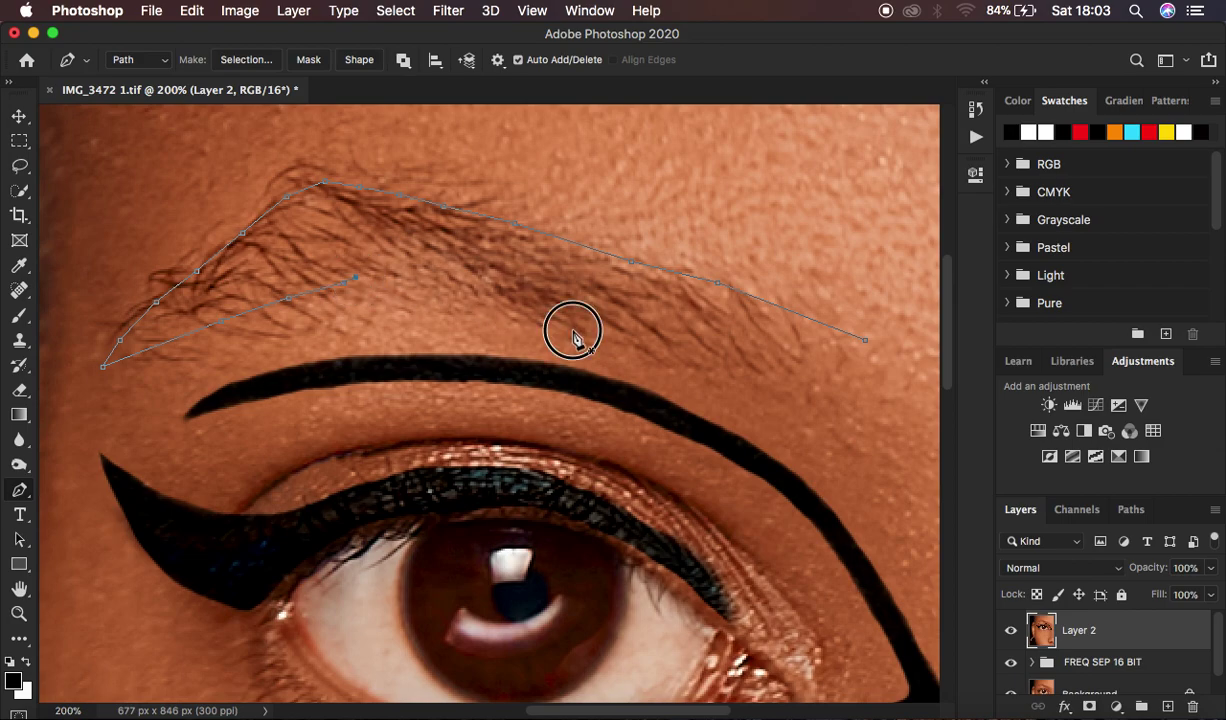
pyautogui.click(665, 360)
pyautogui.click(738, 381)
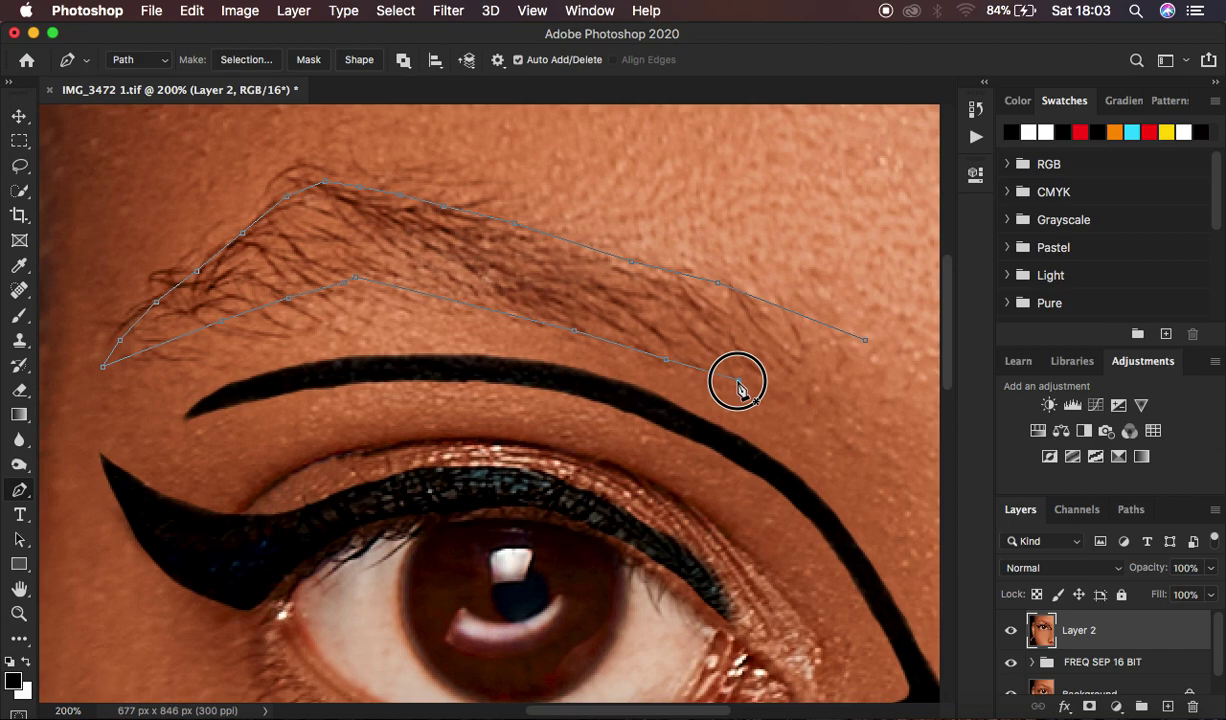
pyautogui.click(776, 400)
pyautogui.click(817, 387)
pyautogui.press('super+z')
pyautogui.click(832, 372)
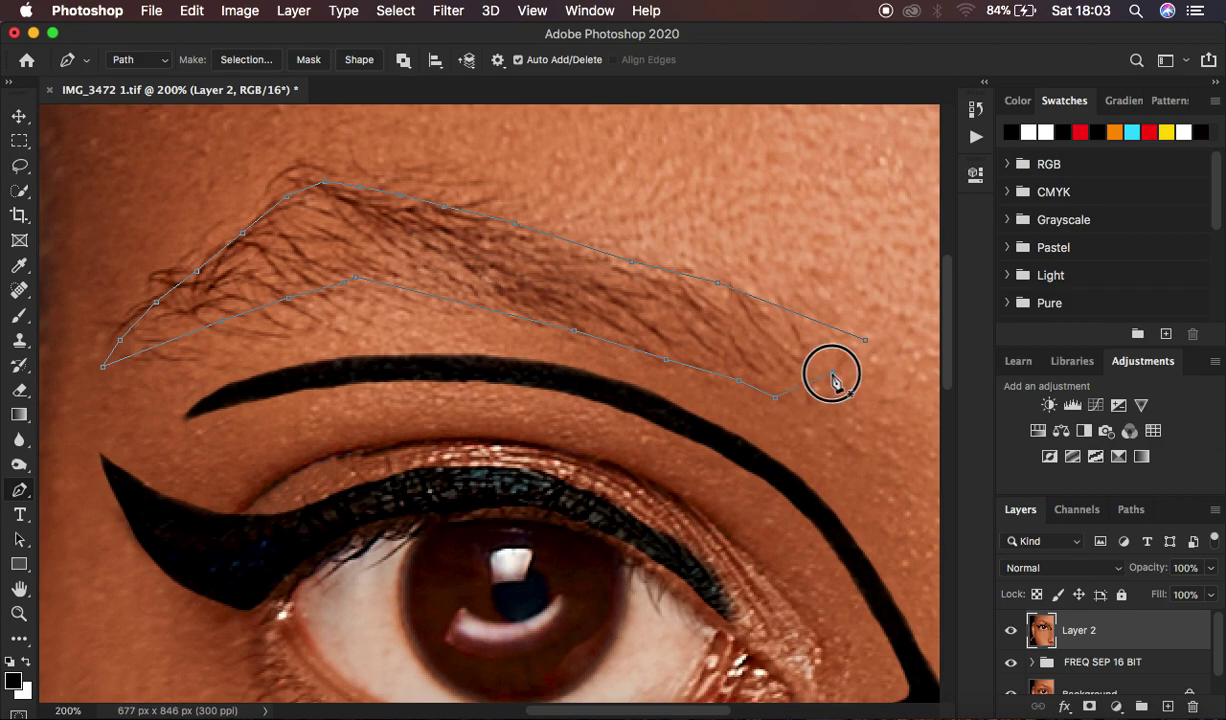
# Step: Make a 3-pixel feathered selection from the eyebrow path, hide the path, and view at 100%
pyautogui.rightClick(714, 338)
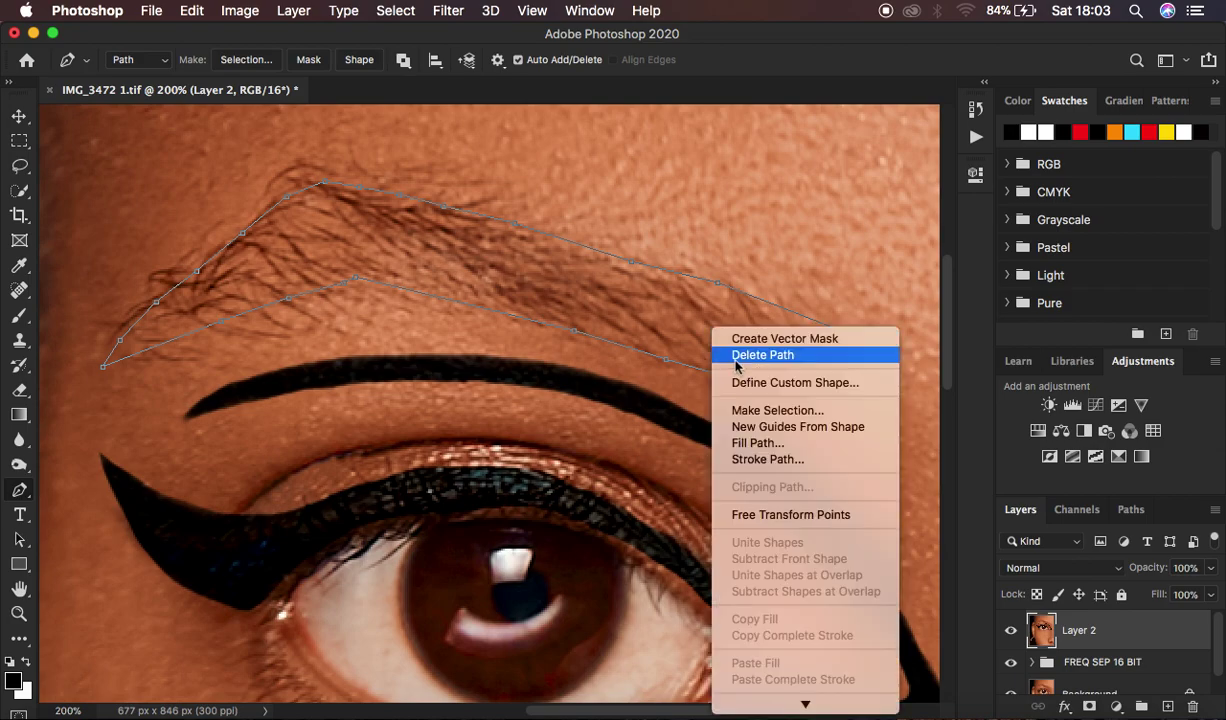
pyautogui.click(740, 410)
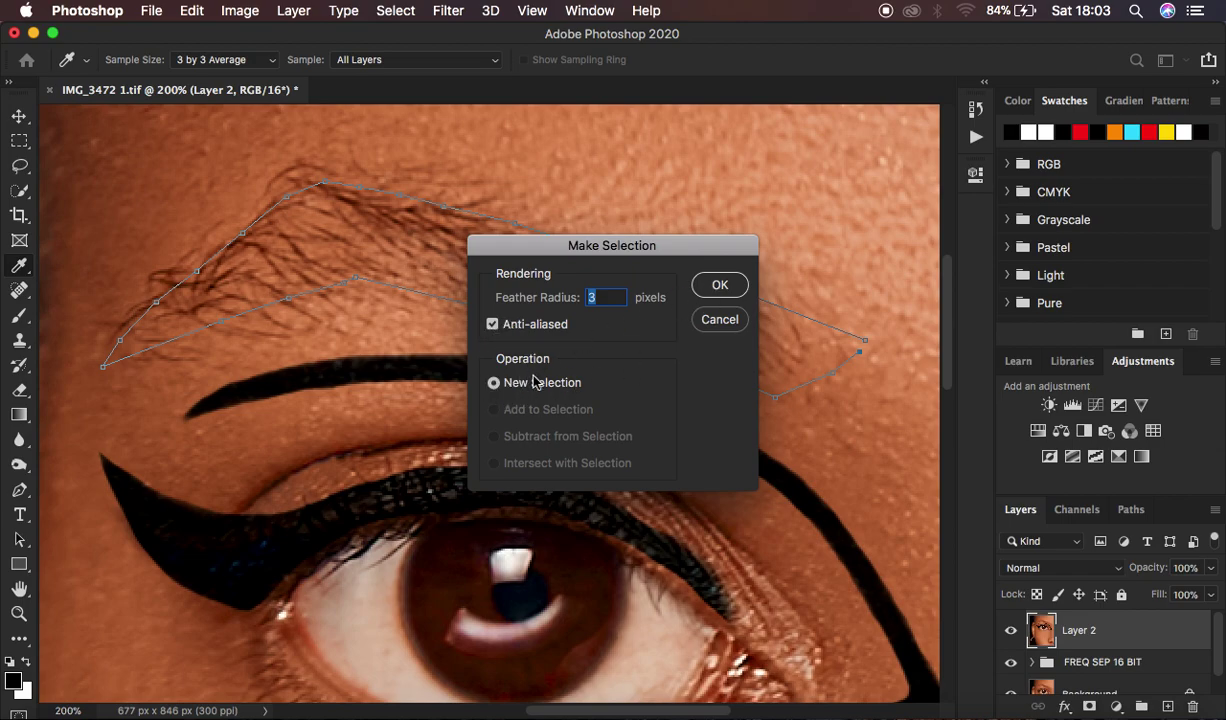
pyautogui.click(720, 286)
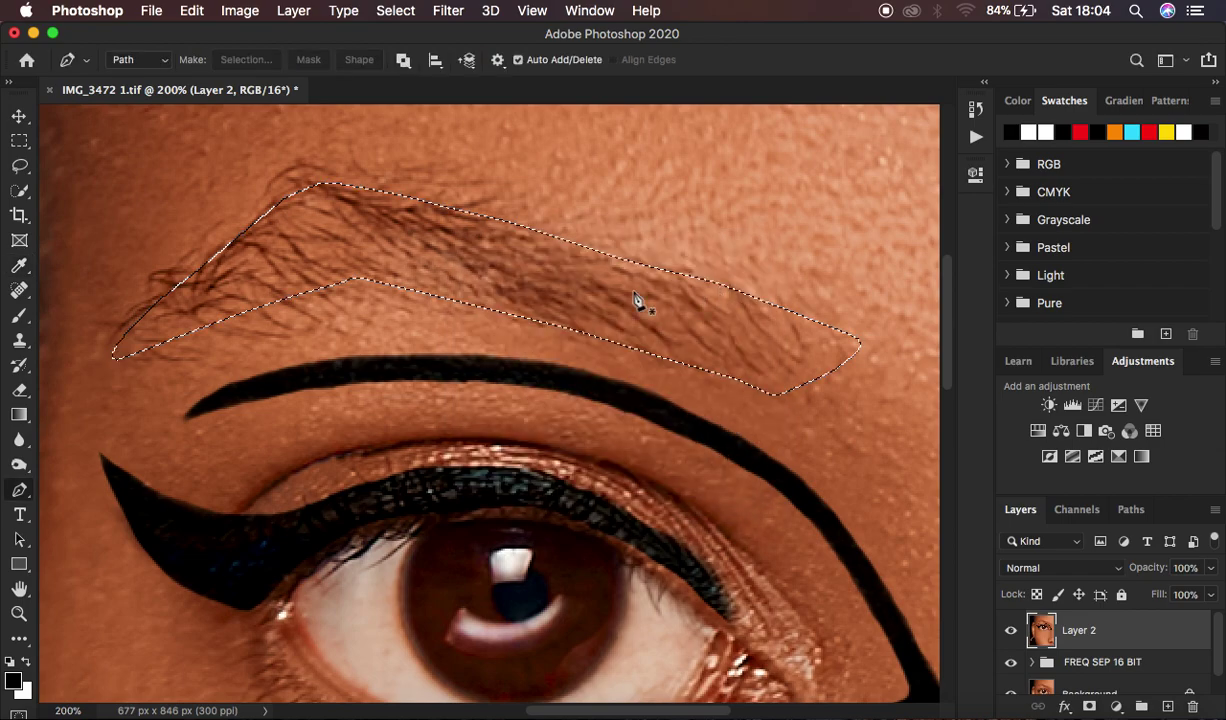
pyautogui.press('super+shift+h')
pyautogui.press('super+0')
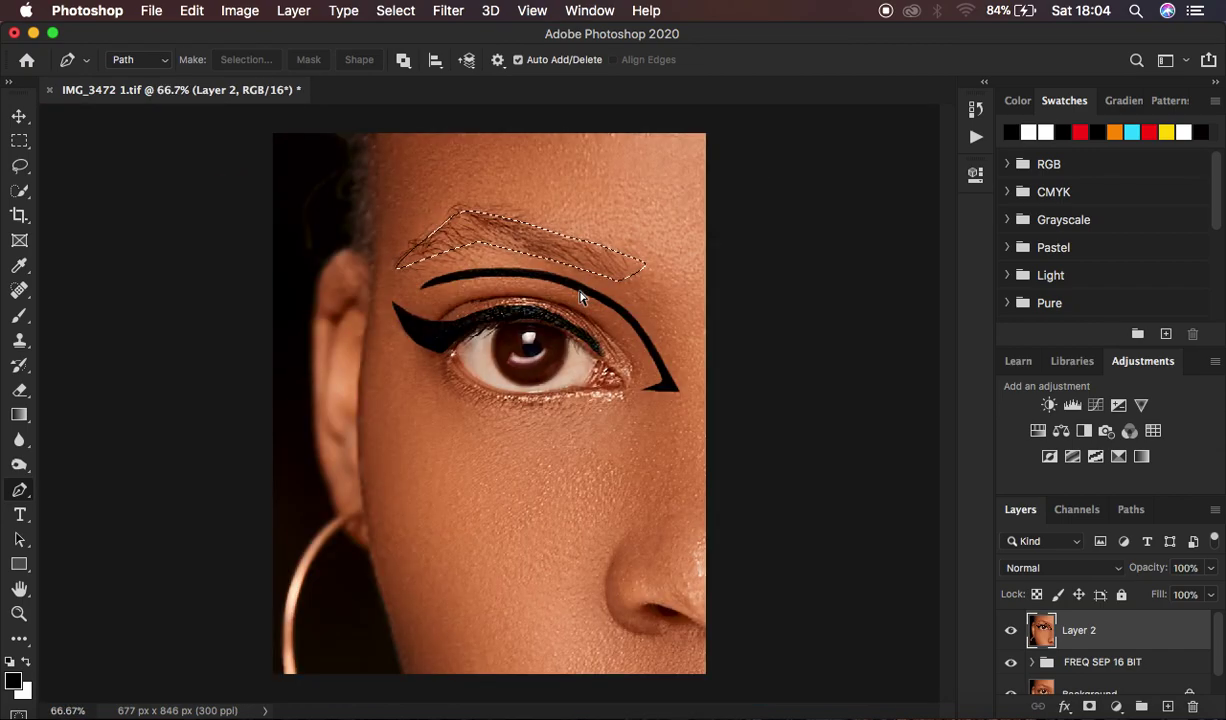
pyautogui.press('super+1')
pyautogui.scroll(3, 726, 229)
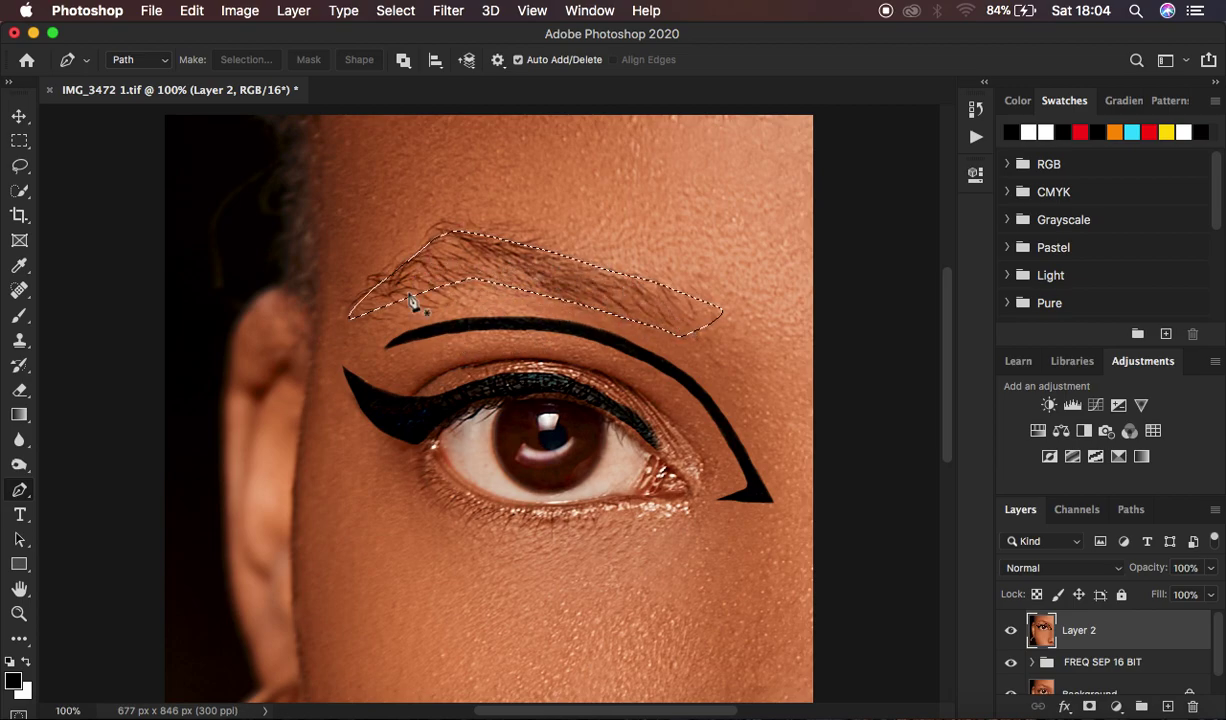
# Step: Choose the Burn tool with Range on Midtones at 35% exposure
pyautogui.click(19, 465)
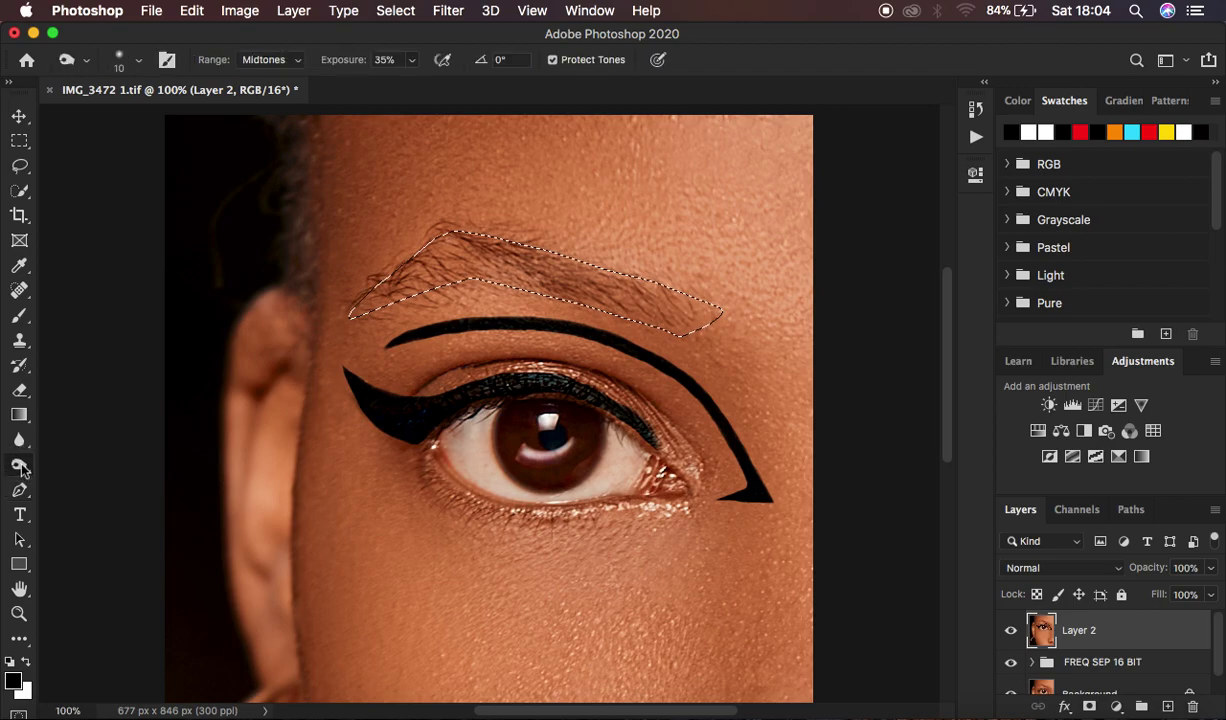
pyautogui.click(280, 58)
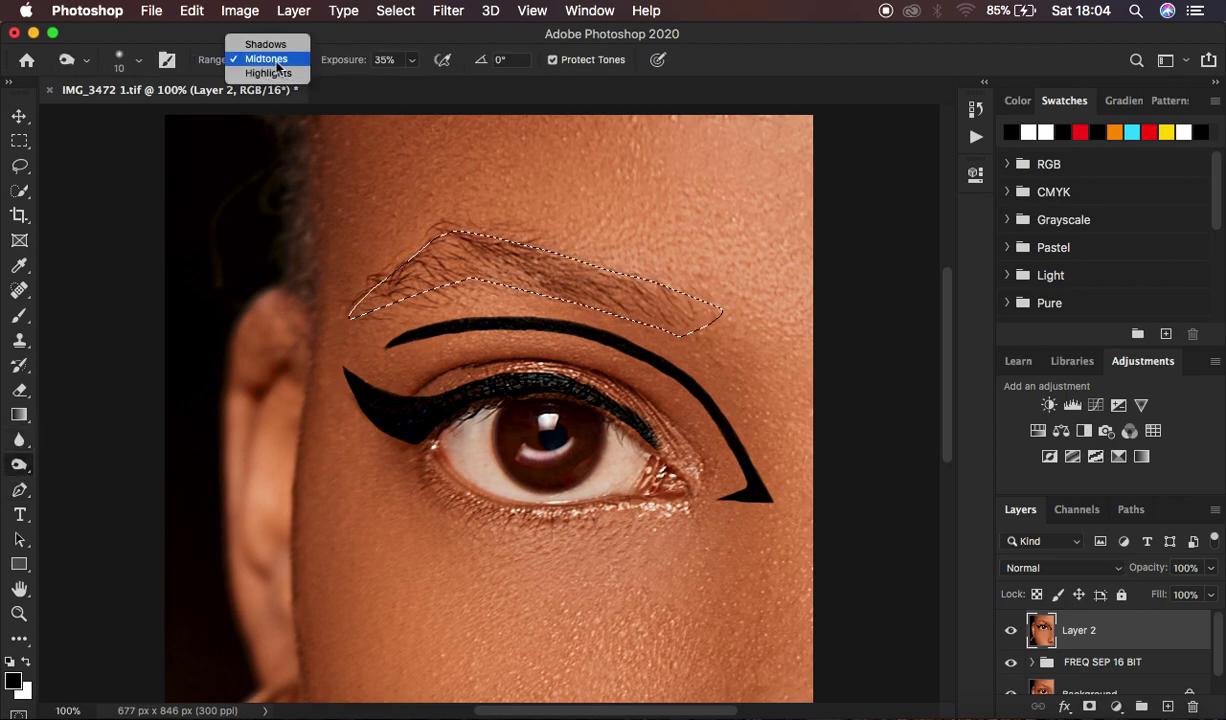
pyautogui.click(276, 60)
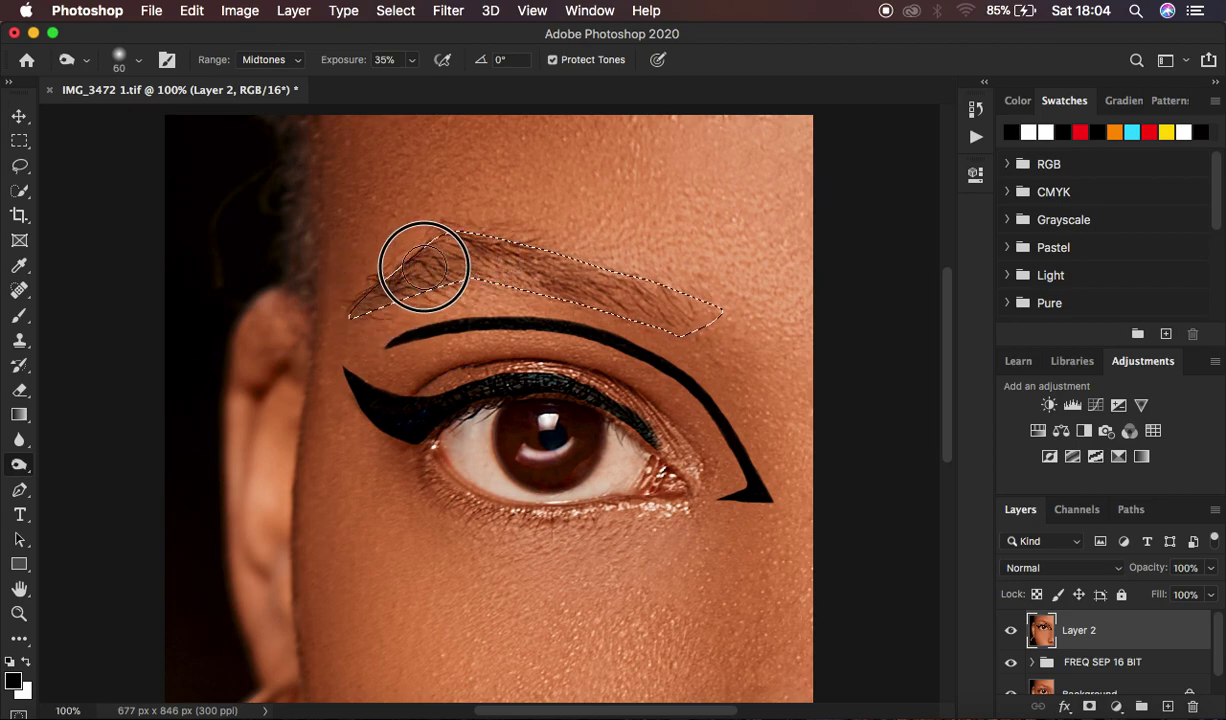
# Step: Burn over the eyebrow hairs from the front end to the tail
pyautogui.moveTo(537, 273)
pyautogui.mouseDown()
pyautogui.moveTo(698, 329)
pyautogui.moveTo(704, 311)
pyautogui.moveTo(455, 267)
pyautogui.moveTo(382, 280)
pyautogui.moveTo(370, 305)
pyautogui.moveTo(431, 263)
pyautogui.moveTo(527, 260)
pyautogui.moveTo(737, 317)
pyautogui.moveTo(660, 328)
pyautogui.moveTo(642, 300)
pyautogui.mouseUp()
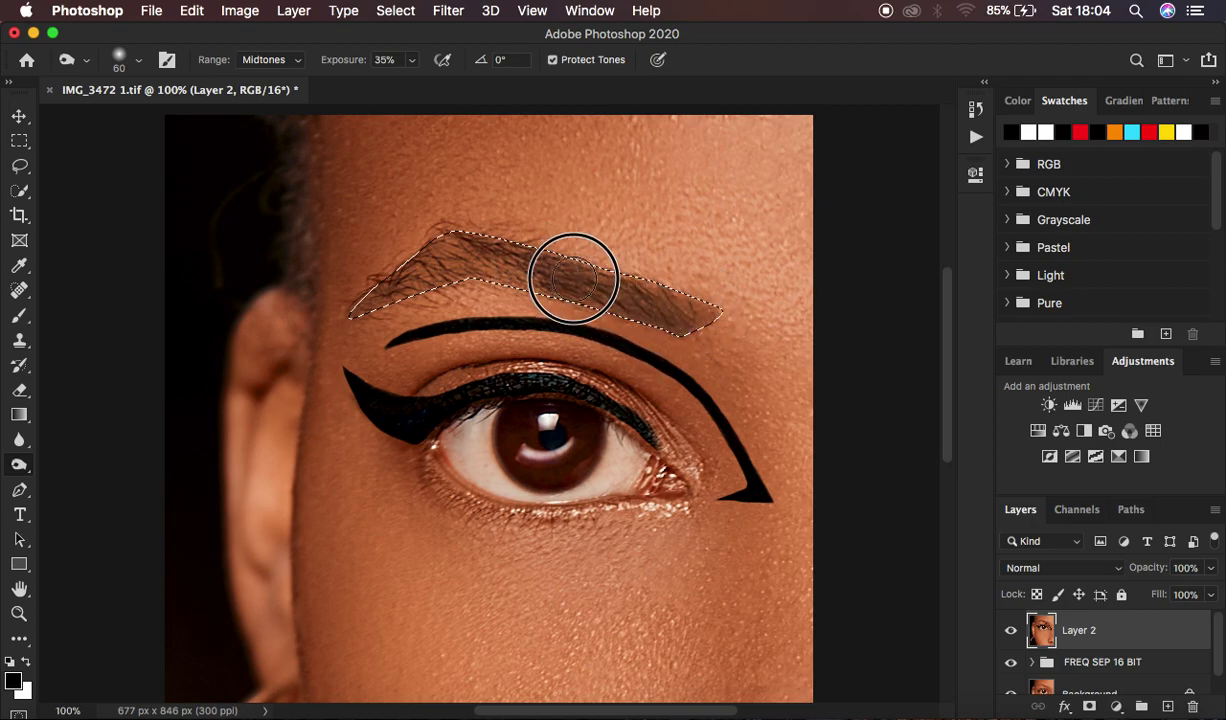
pyautogui.moveTo(342, 306); pyautogui.dragTo(368, 306)
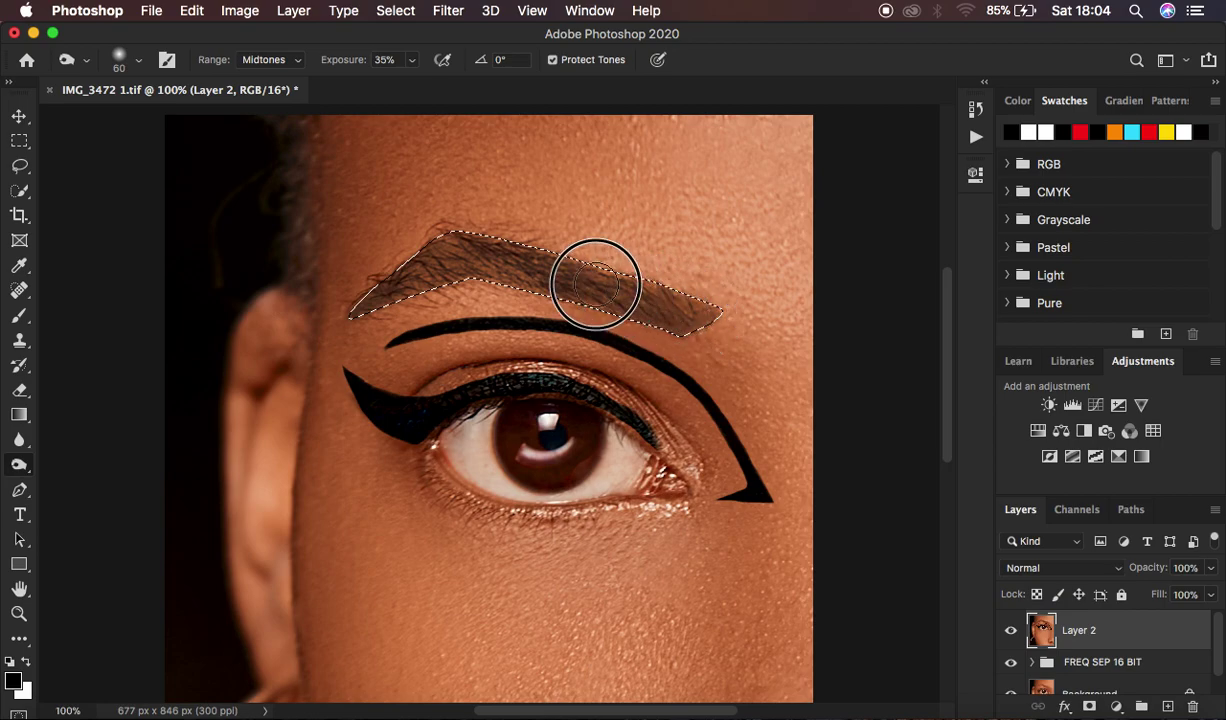
pyautogui.moveTo(358, 309)
pyautogui.mouseDown()
pyautogui.moveTo(326, 330)
pyautogui.moveTo(373, 298)
pyautogui.moveTo(454, 287)
pyautogui.mouseUp()
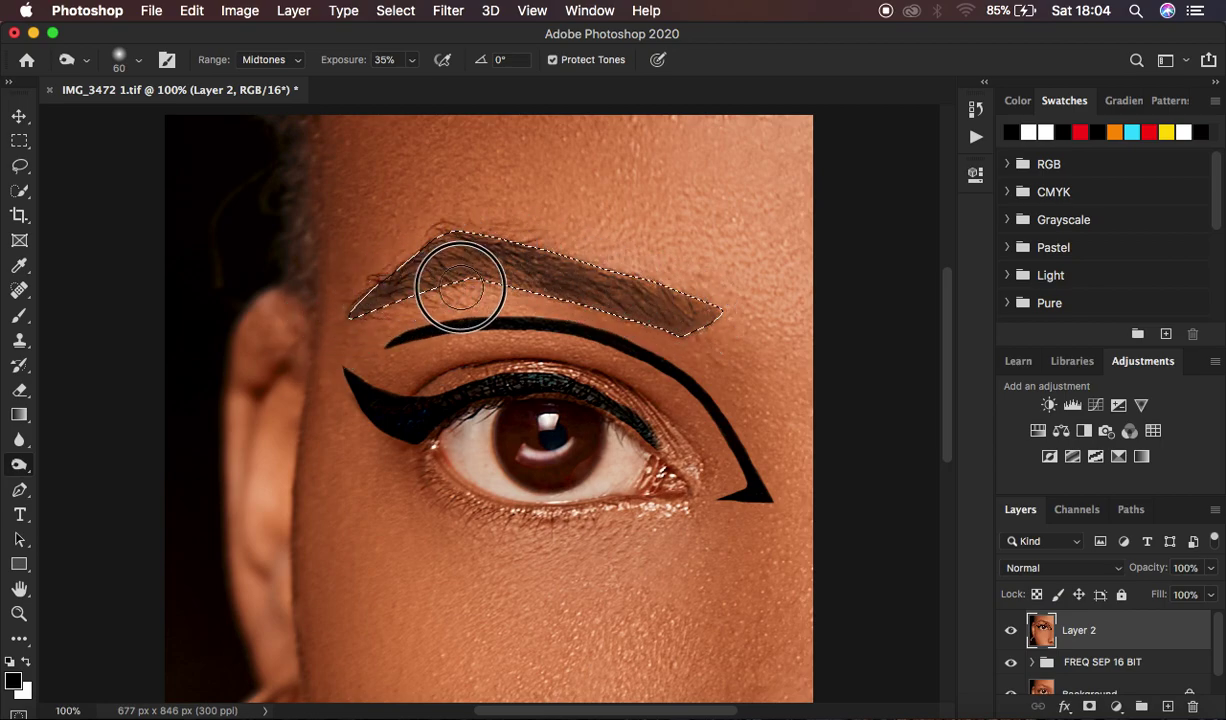
pyautogui.moveTo(600, 291)
pyautogui.mouseDown()
pyautogui.moveTo(731, 315)
pyautogui.moveTo(655, 299)
pyautogui.mouseUp()
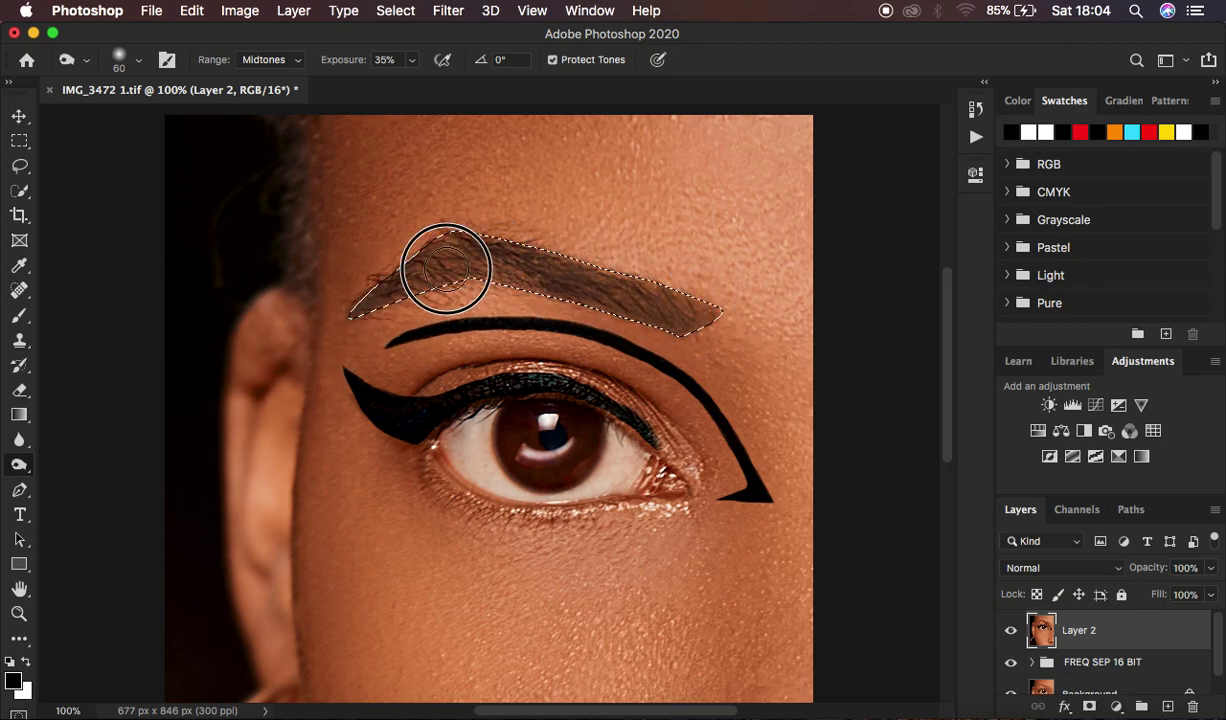
pyautogui.moveTo(380, 296); pyautogui.dragTo(314, 333)
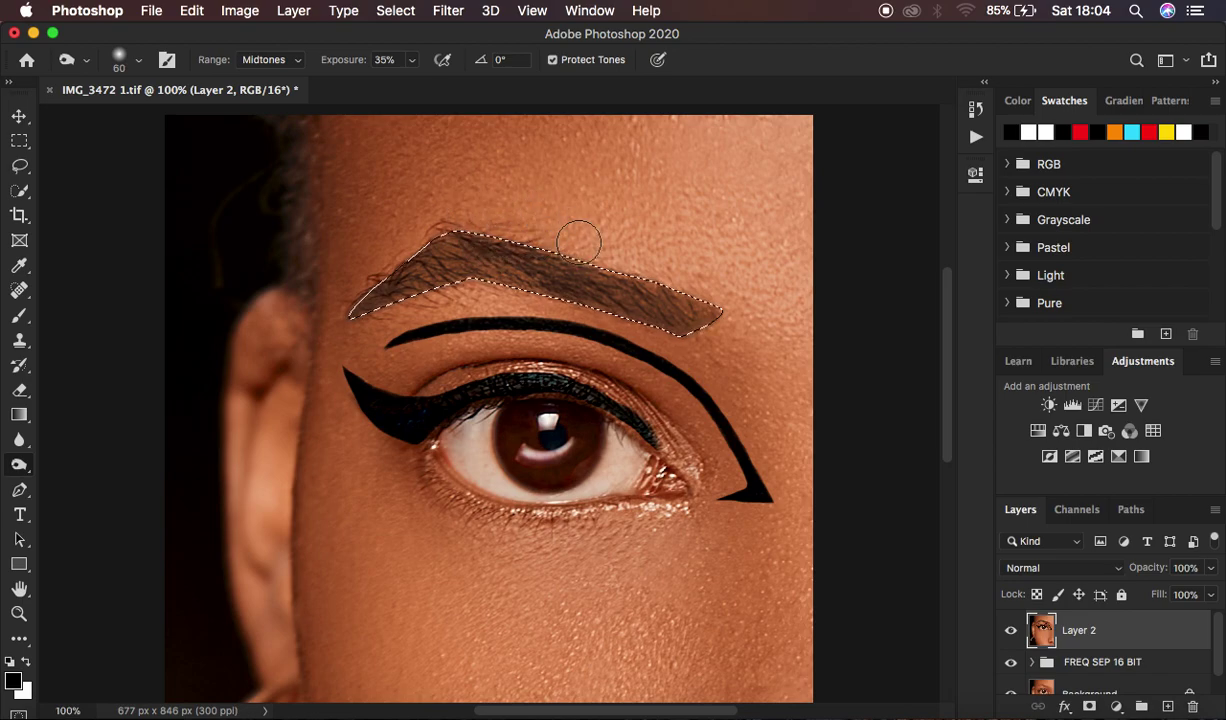
# Step: Invert the selection and set up the Clone Stamp with 82% hardness and a larger brush
pyautogui.click(396, 12)
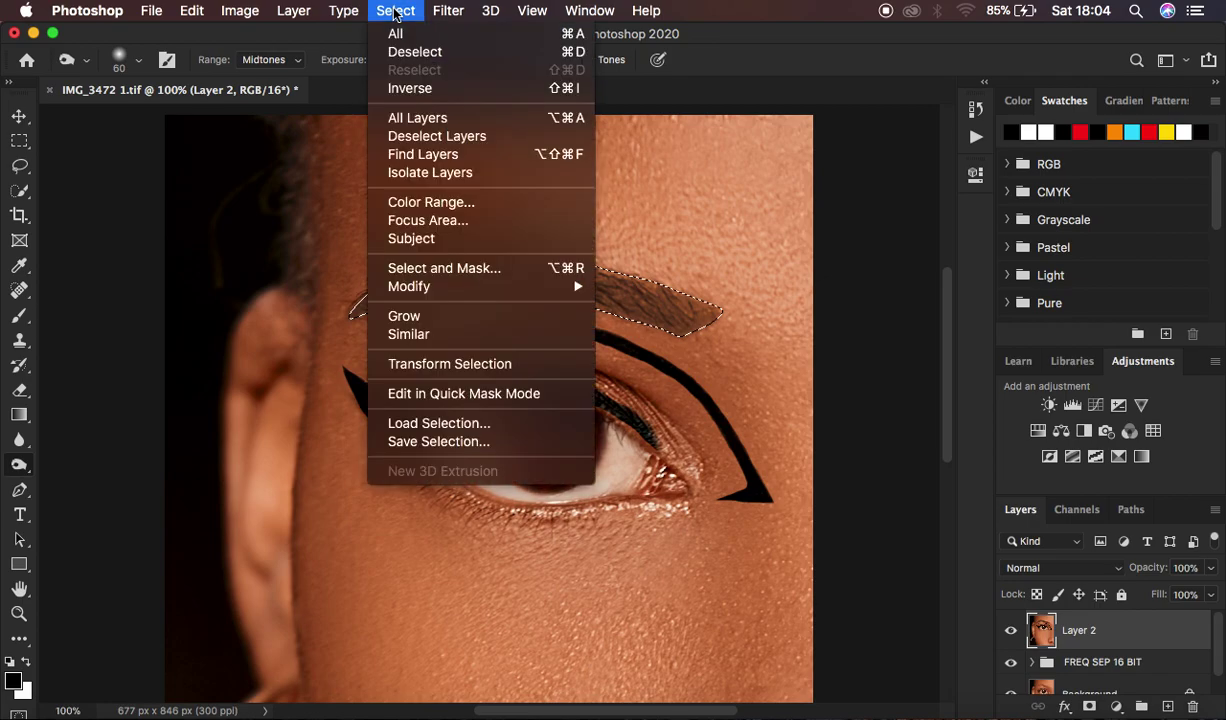
pyautogui.click(410, 89)
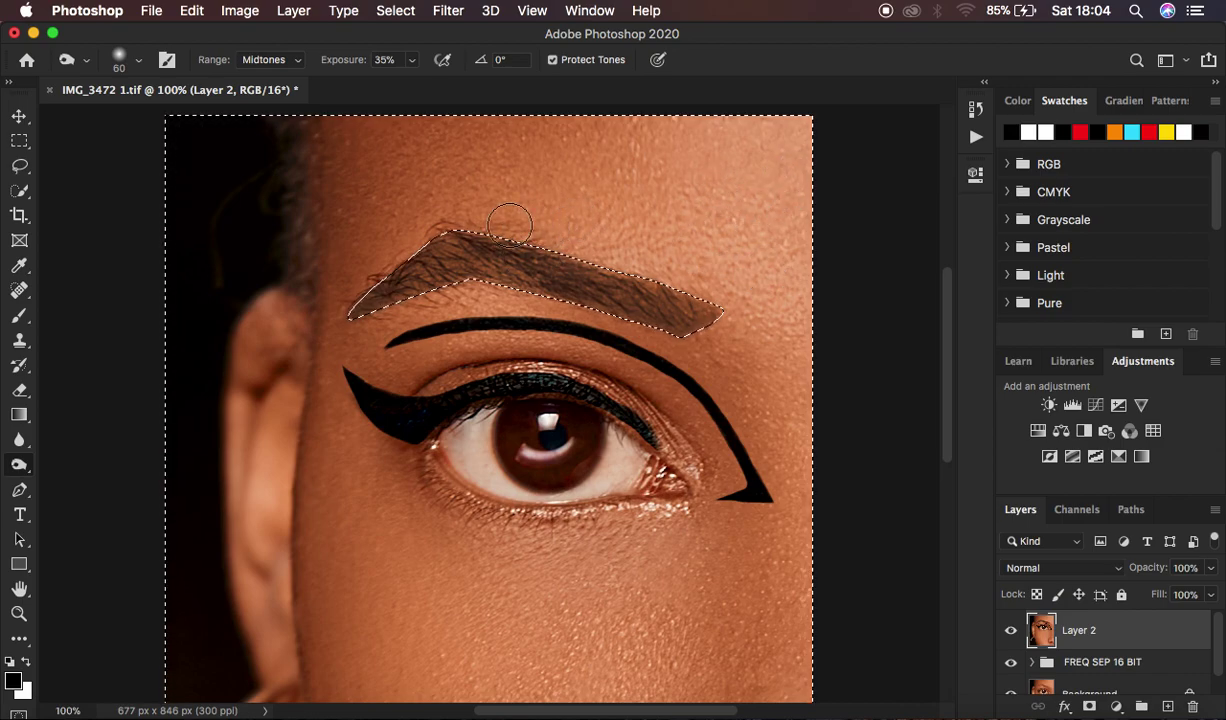
pyautogui.click(20, 340)
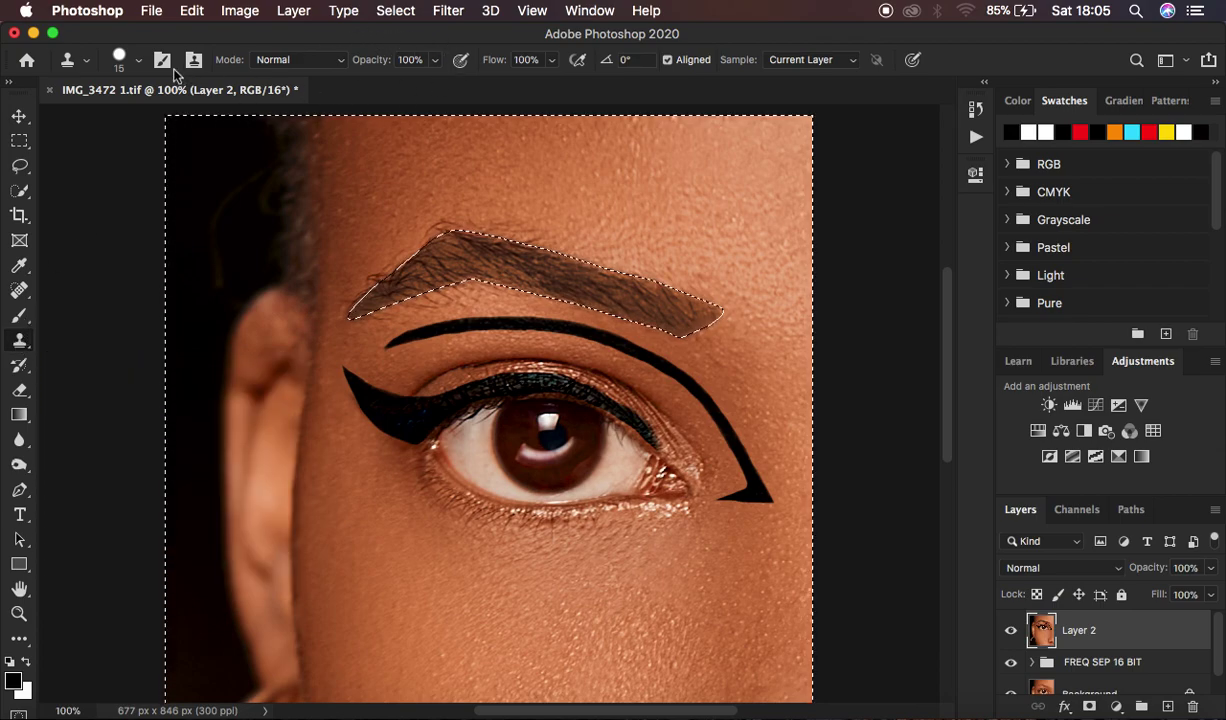
pyautogui.click(140, 62)
pyautogui.moveTo(224, 167); pyautogui.dragTo(190, 167)
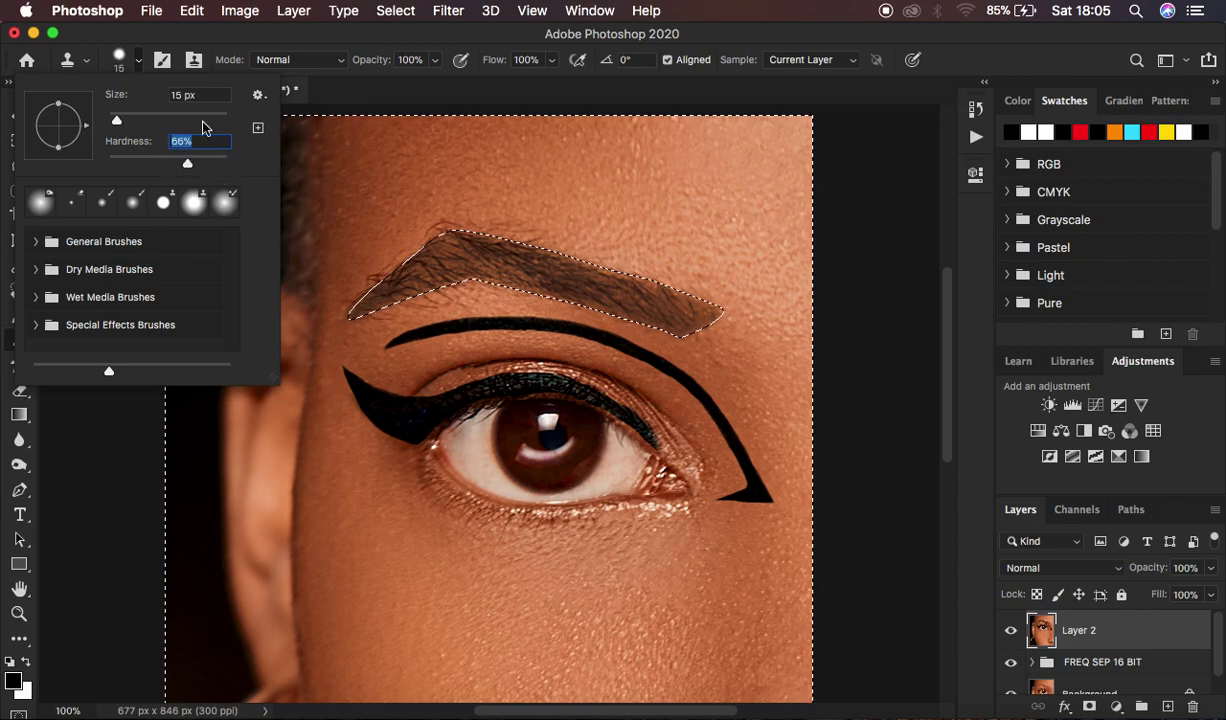
pyautogui.press('Return')
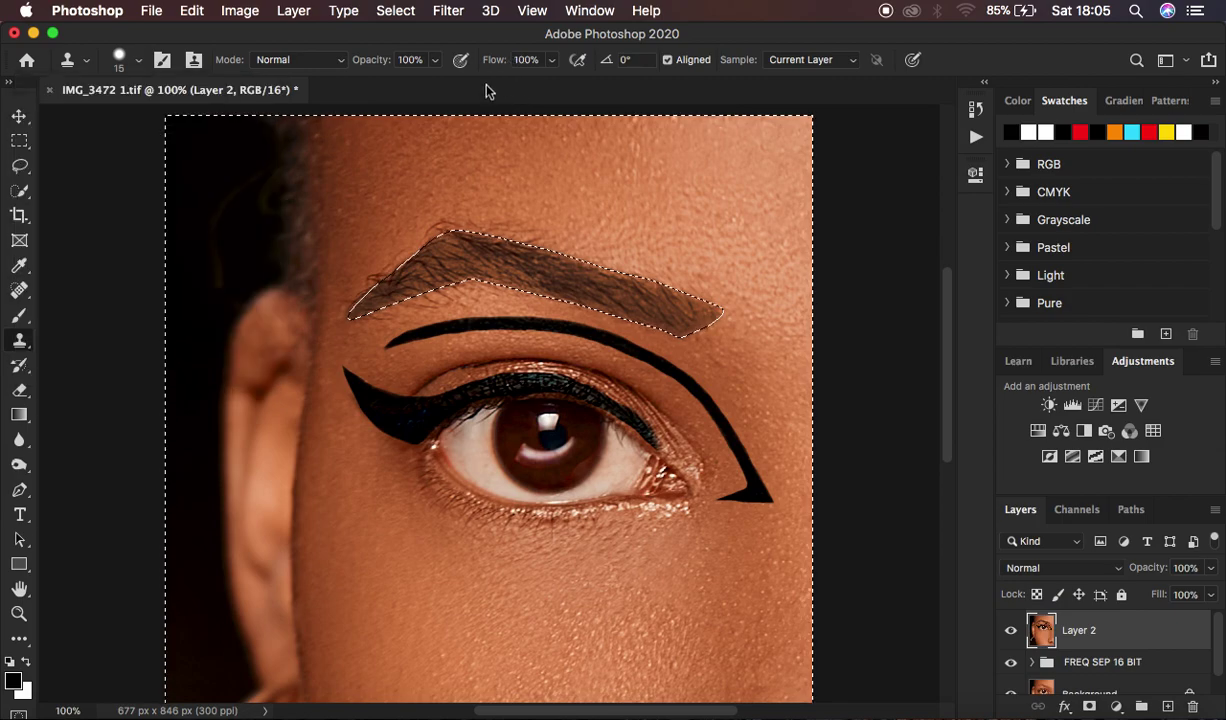
pyautogui.press(']')
pyautogui.press(']')
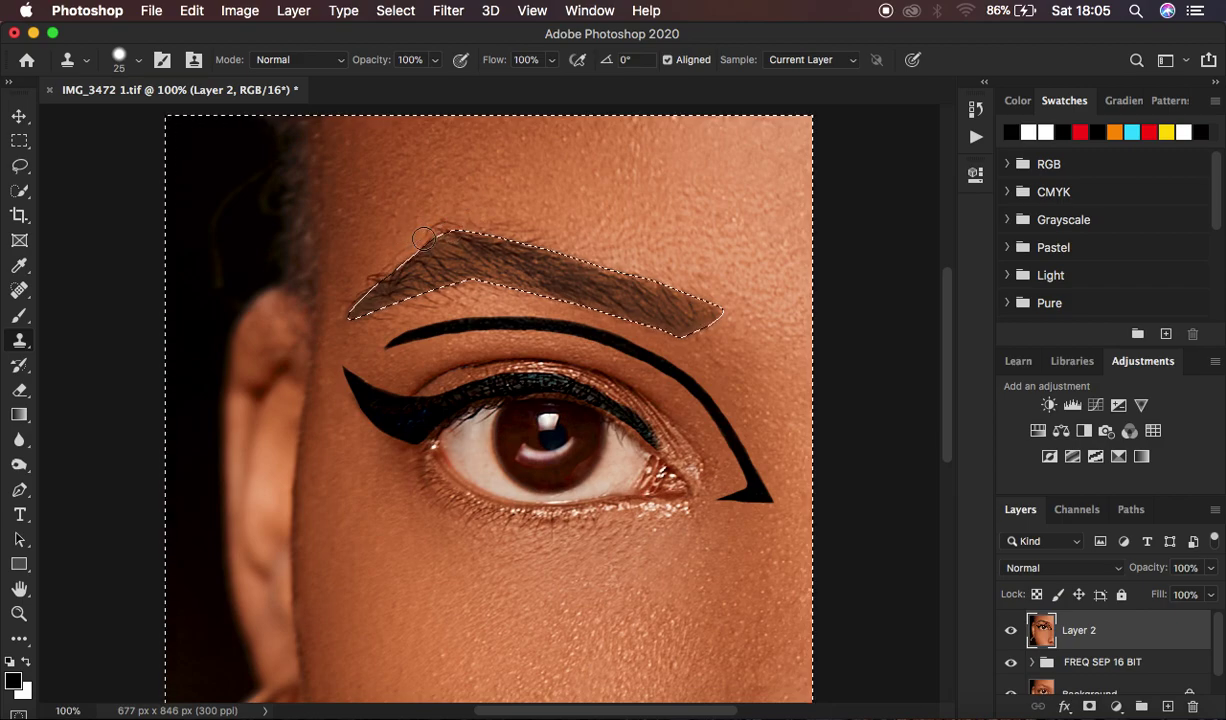
# Step: Sample clean skin around the brow, shrink the brush to 15, zoom to 200%, and clone over stray hairs
pyautogui.keyDown('alt'); pyautogui.click(353, 281); pyautogui.keyUp('alt')
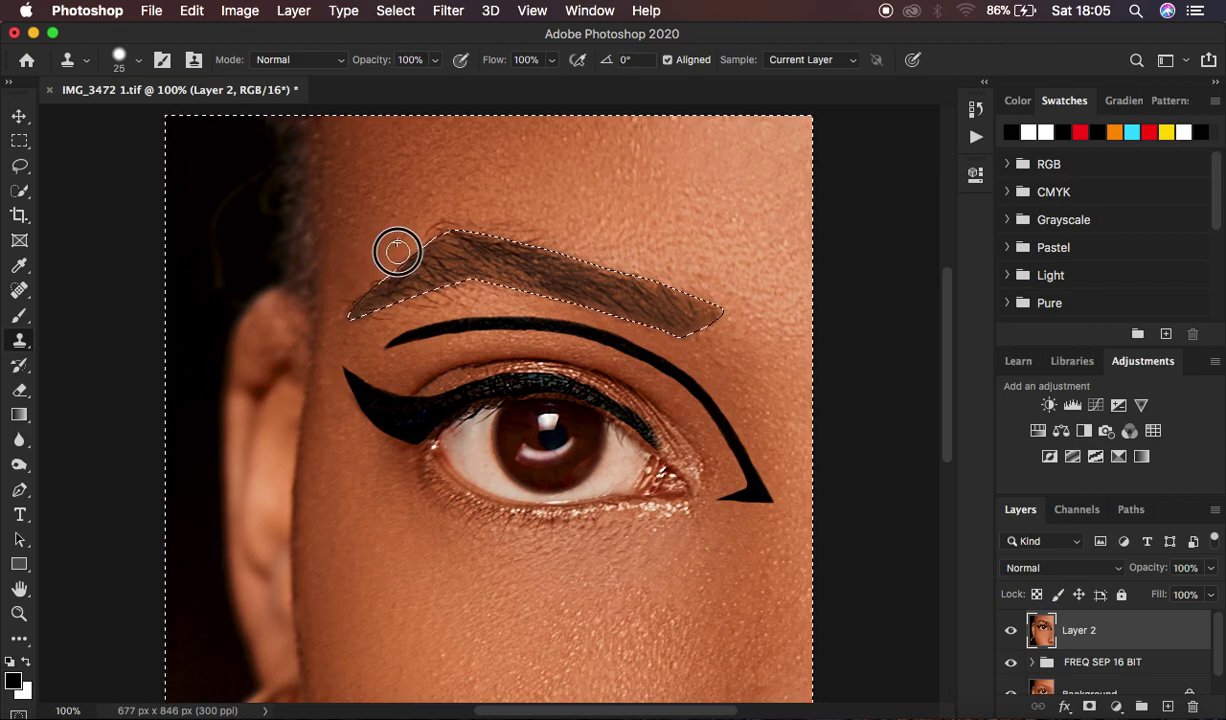
pyautogui.keyDown('alt'); pyautogui.click(385, 259); pyautogui.keyUp('alt')
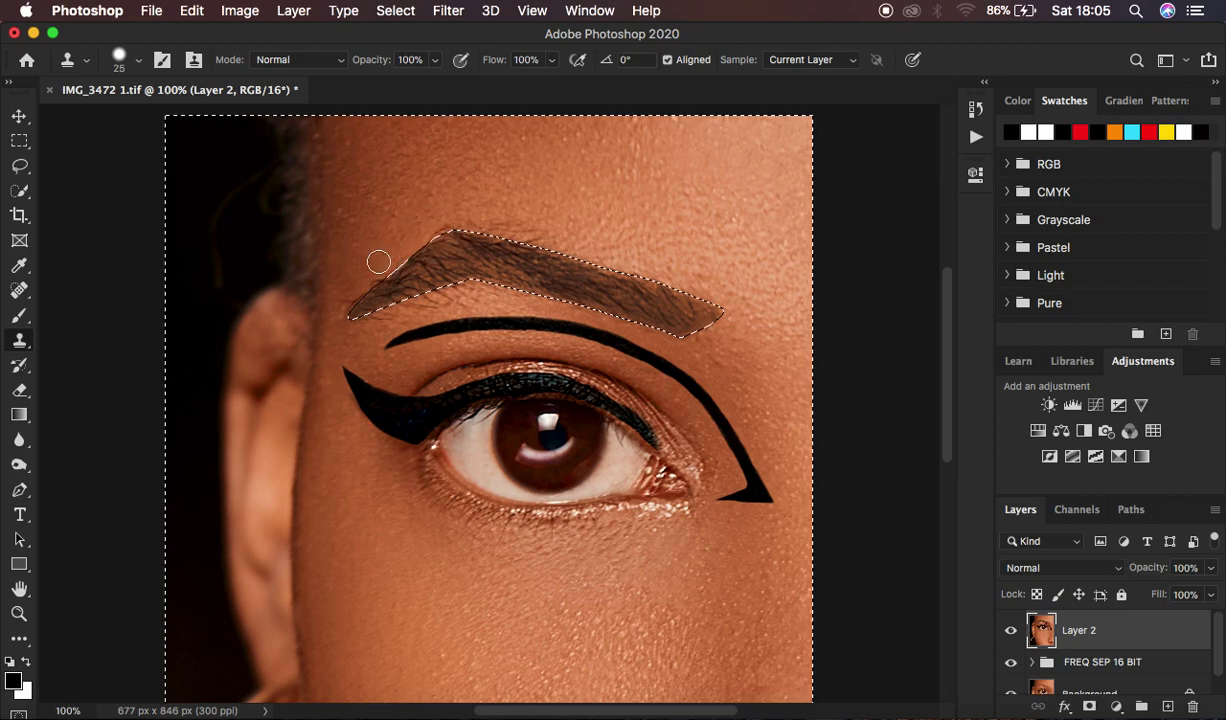
pyautogui.keyDown('alt'); pyautogui.click(524, 186); pyautogui.keyUp('alt')
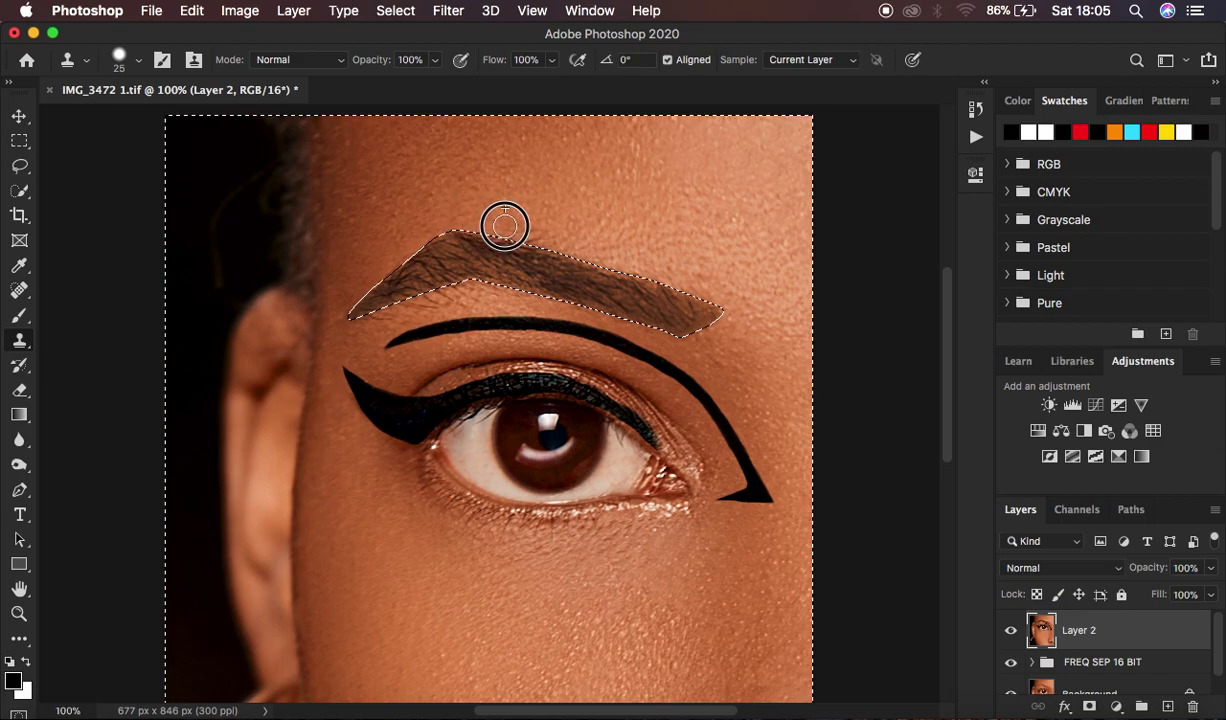
pyautogui.keyDown('alt'); pyautogui.click(576, 217); pyautogui.keyUp('alt')
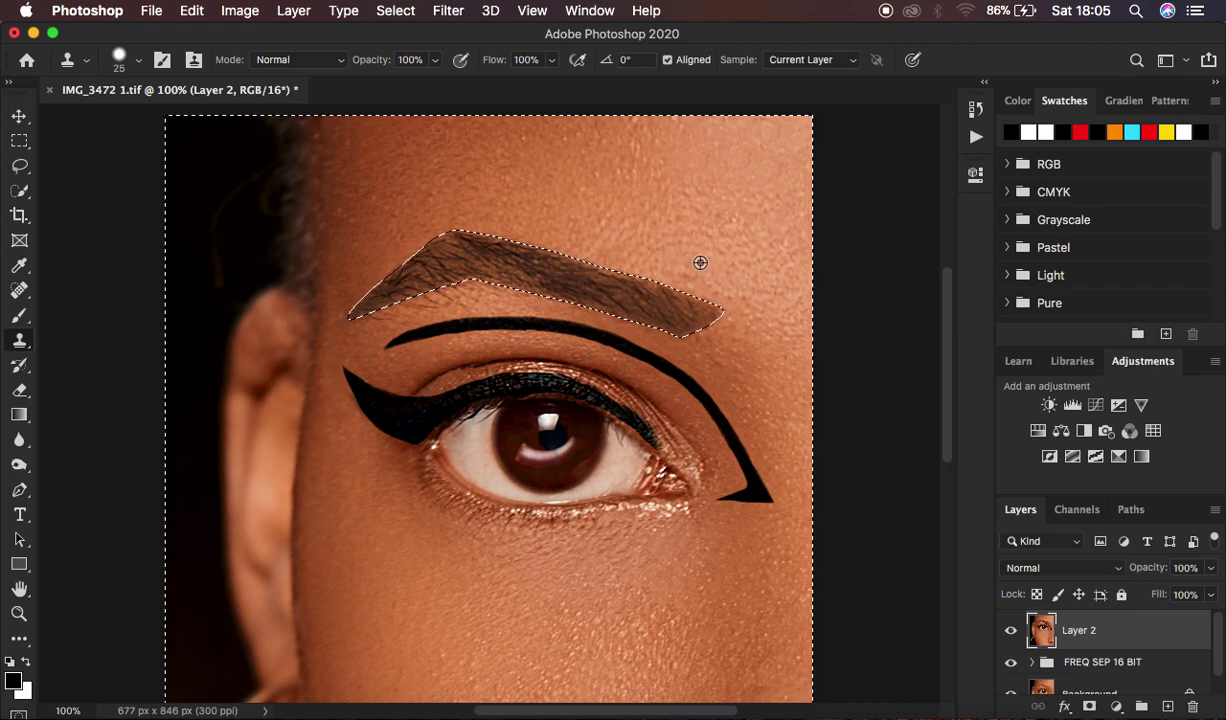
pyautogui.press('[')
pyautogui.keyDown('alt'); pyautogui.click(351, 340); pyautogui.keyUp('alt')
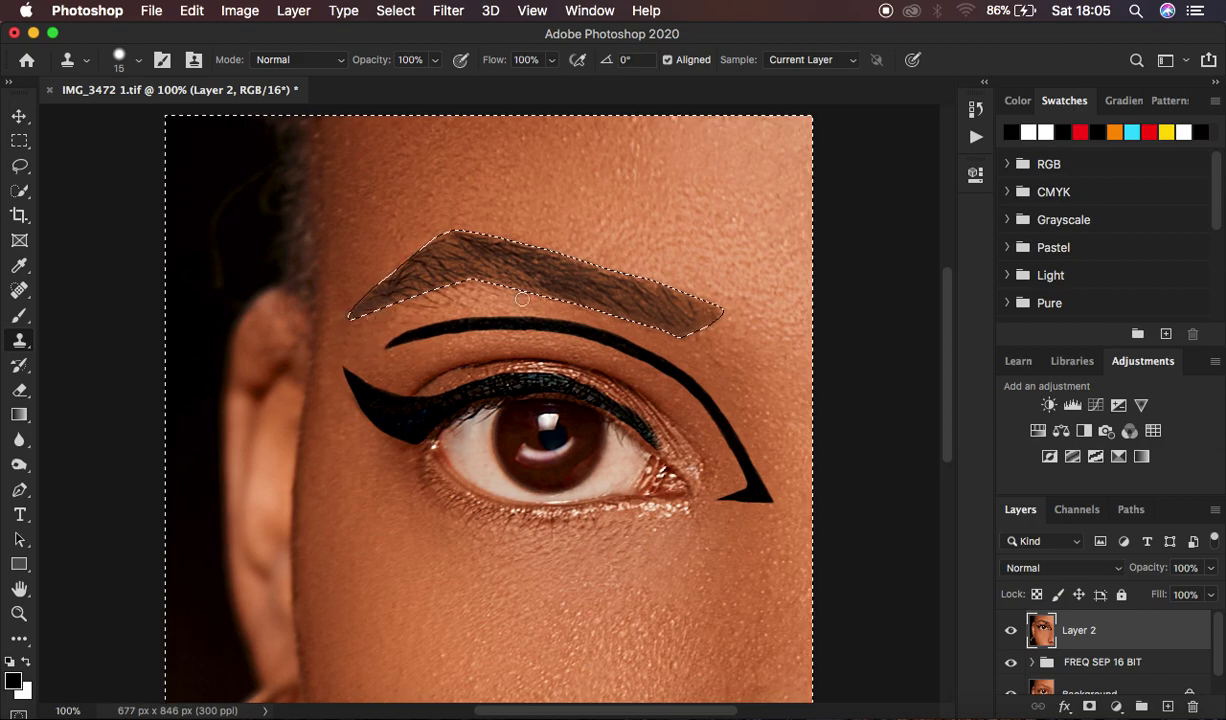
pyautogui.press('super+plus')
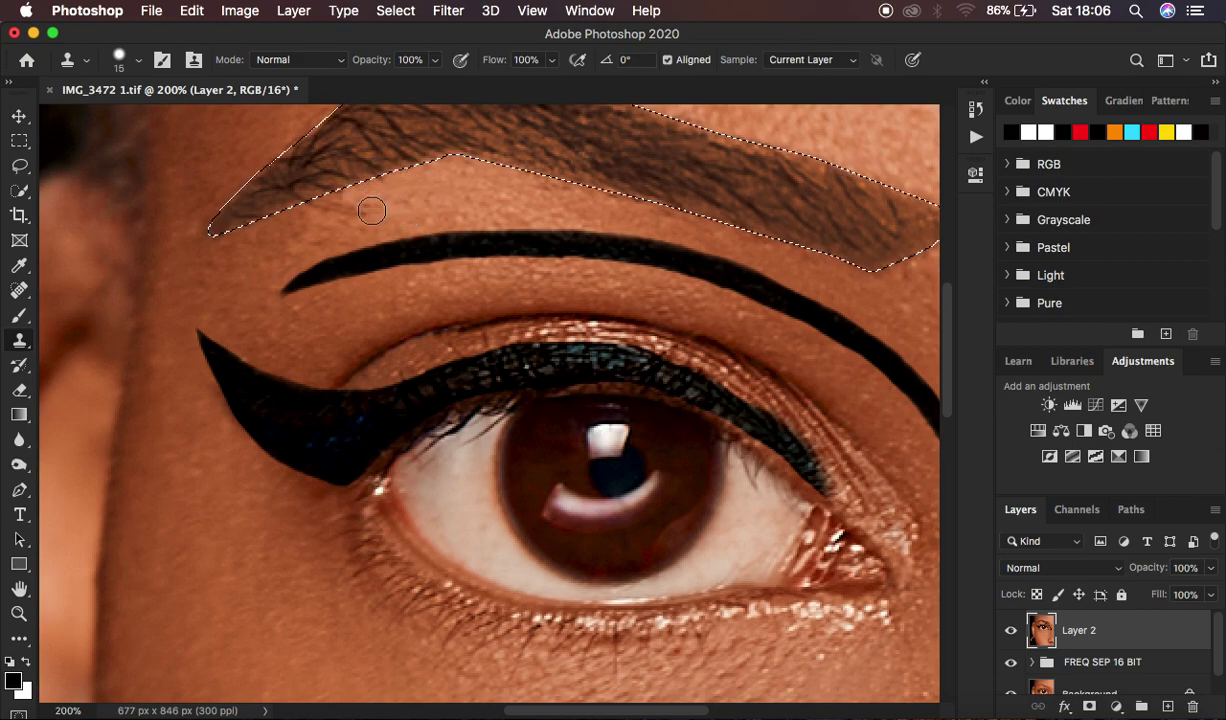
pyautogui.click(303, 222)
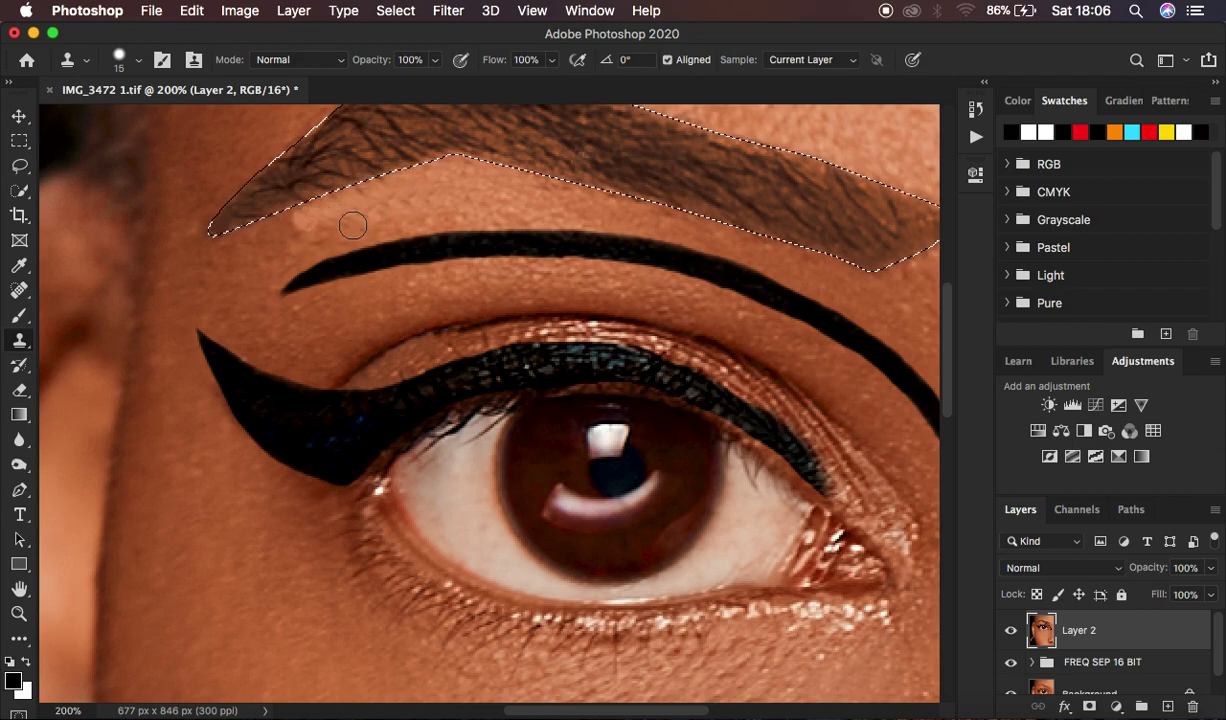
pyautogui.moveTo(259, 247); pyautogui.dragTo(342, 204)
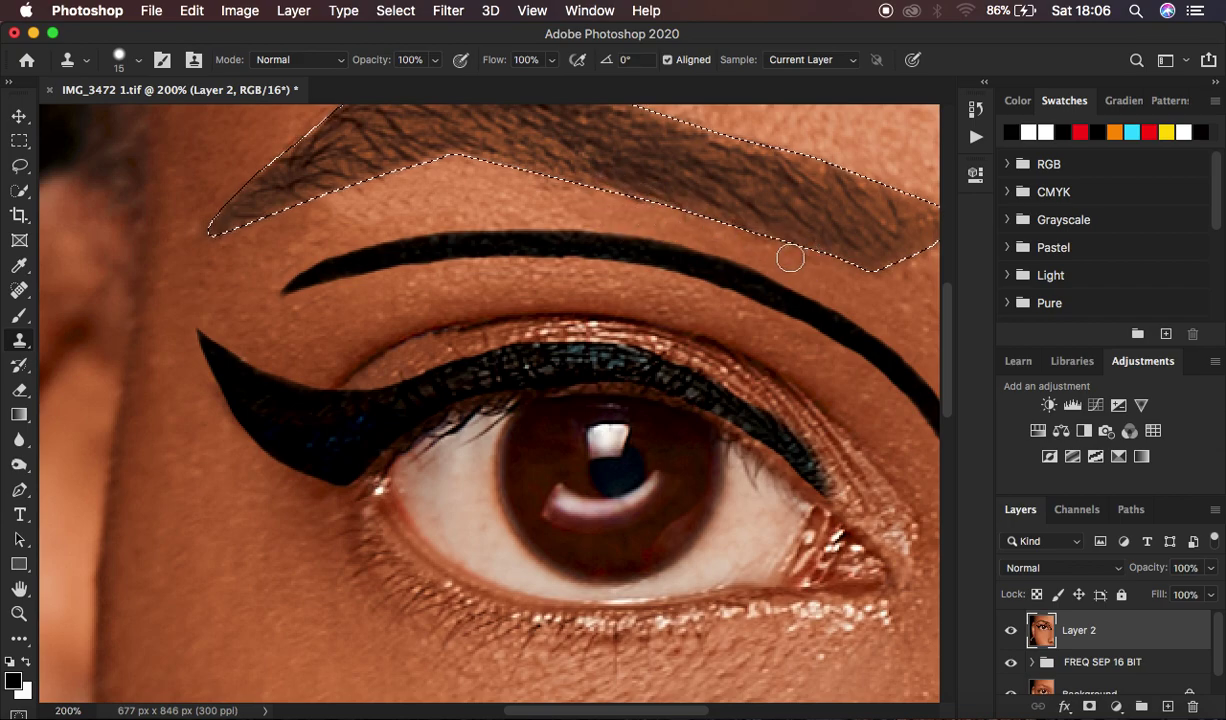
# Step: Clone skin over the stray hairs and dark spot below the brow's front, then zoom out
pyautogui.hscroll(3, 808, 266)
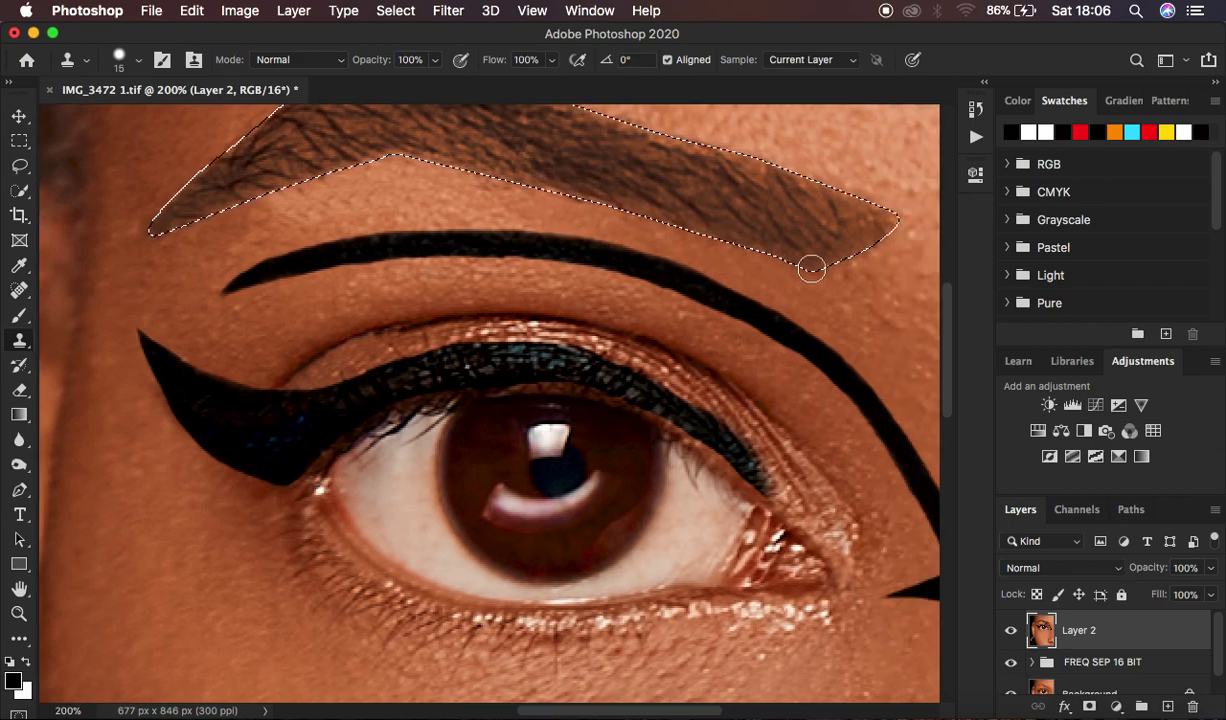
pyautogui.hscroll(4, 811, 268)
pyautogui.scroll(1, 811, 268)
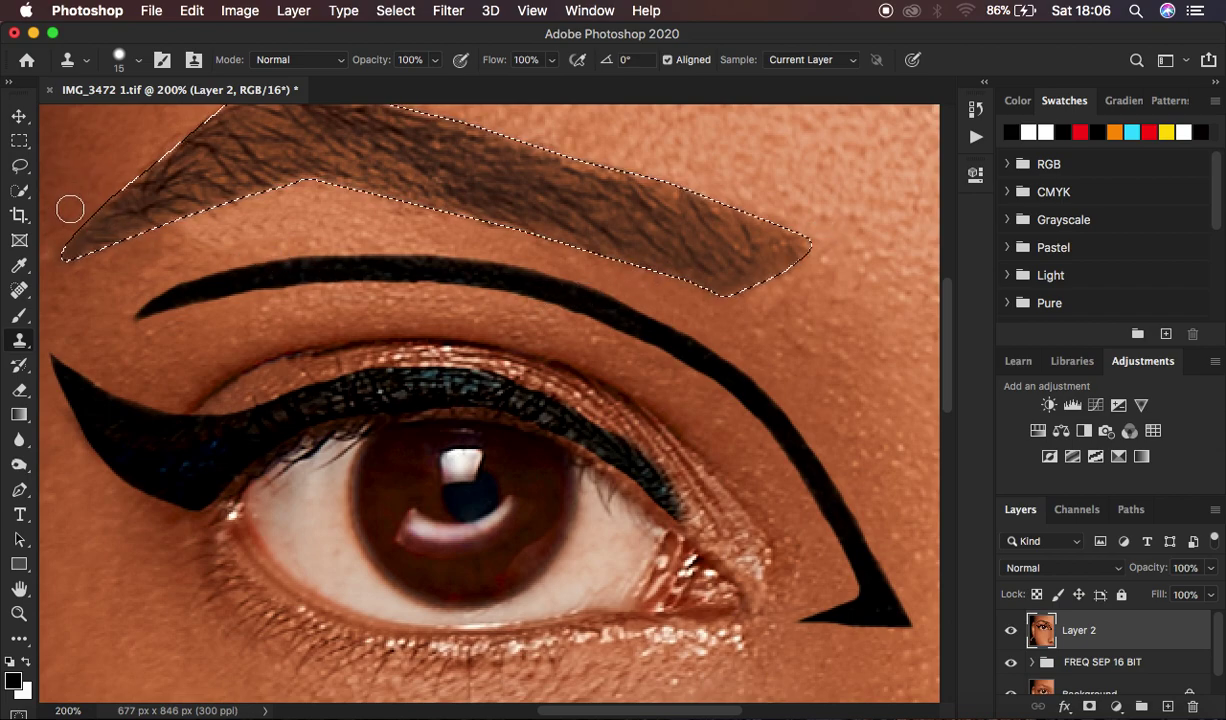
pyautogui.hscroll(-5, 106, 184)
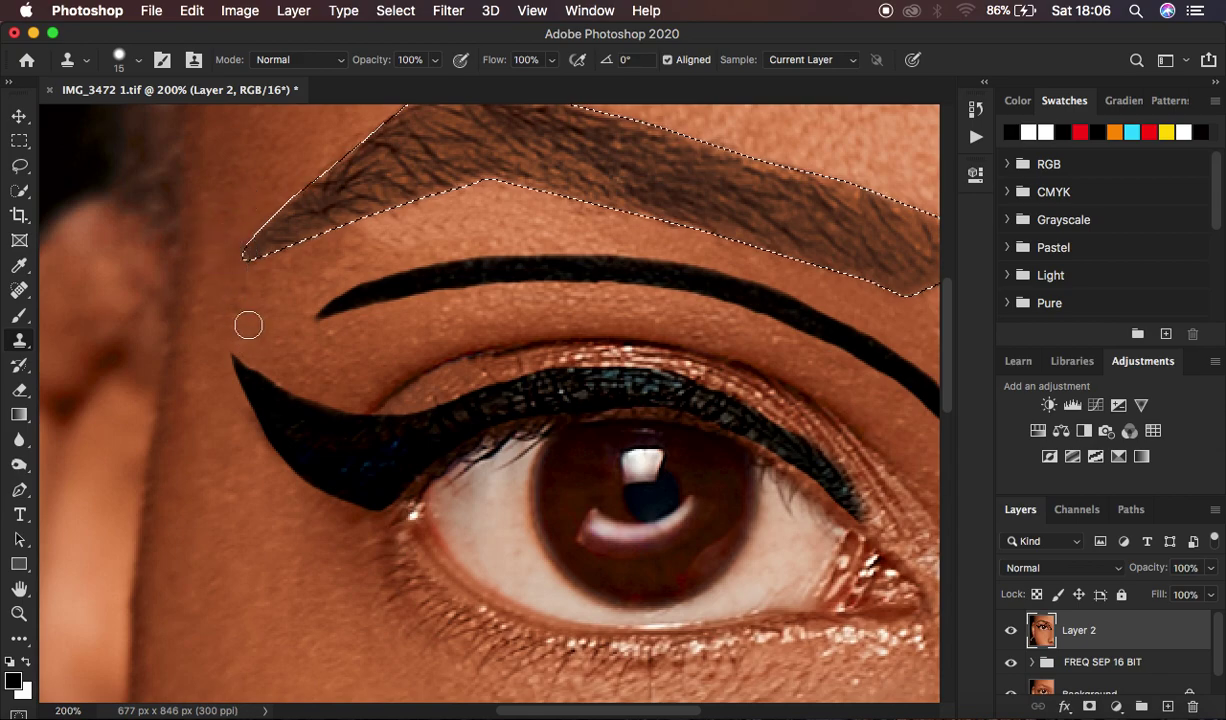
pyautogui.keyDown('alt'); pyautogui.click(277, 287); pyautogui.keyUp('alt')
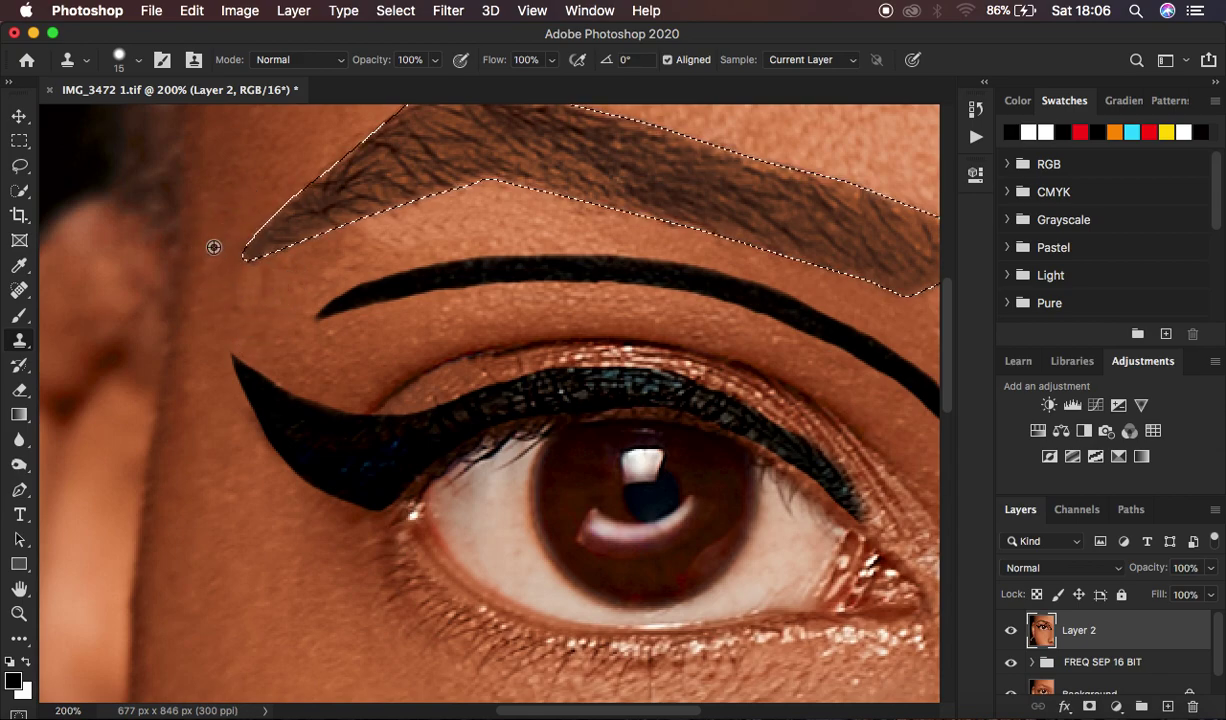
pyautogui.click(237, 303)
pyautogui.moveTo(237, 303)
pyautogui.mouseDown()
pyautogui.moveTo(276, 282)
pyautogui.moveTo(246, 285)
pyautogui.mouseUp()
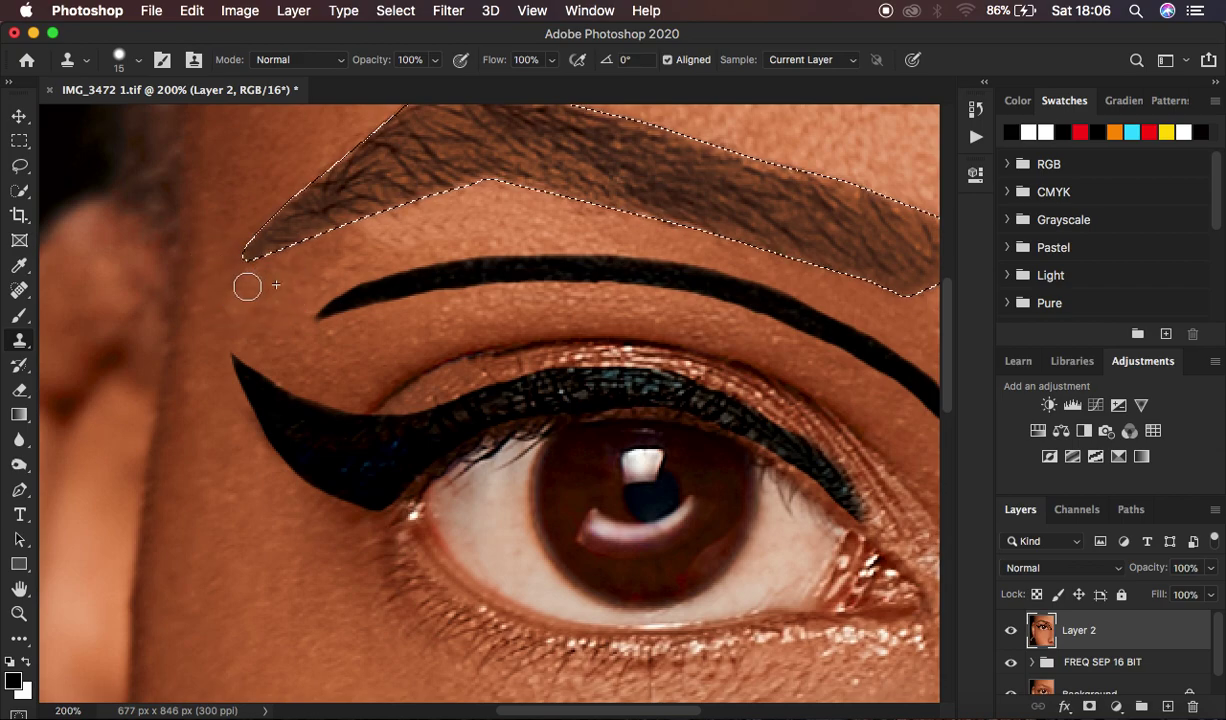
pyautogui.keyDown('alt'); pyautogui.click(349, 262); pyautogui.keyUp('alt')
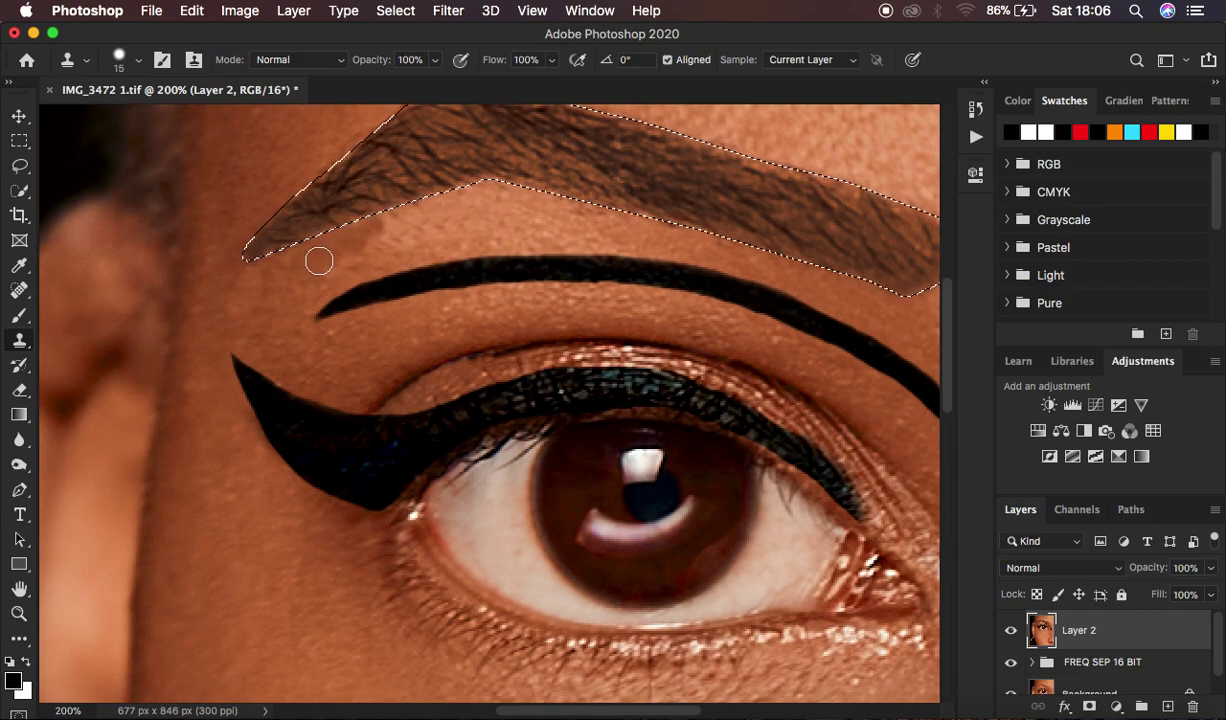
pyautogui.moveTo(405, 252); pyautogui.dragTo(369, 240)
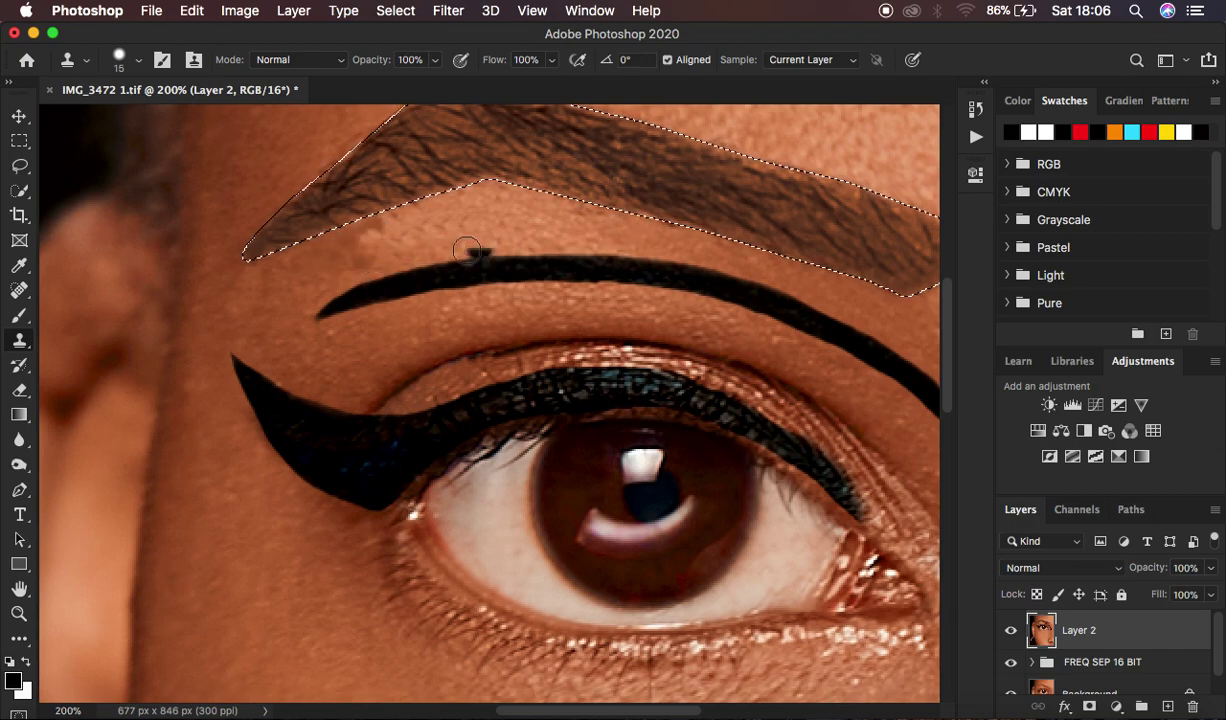
pyautogui.press('super+minus')
pyautogui.press('super+minus')
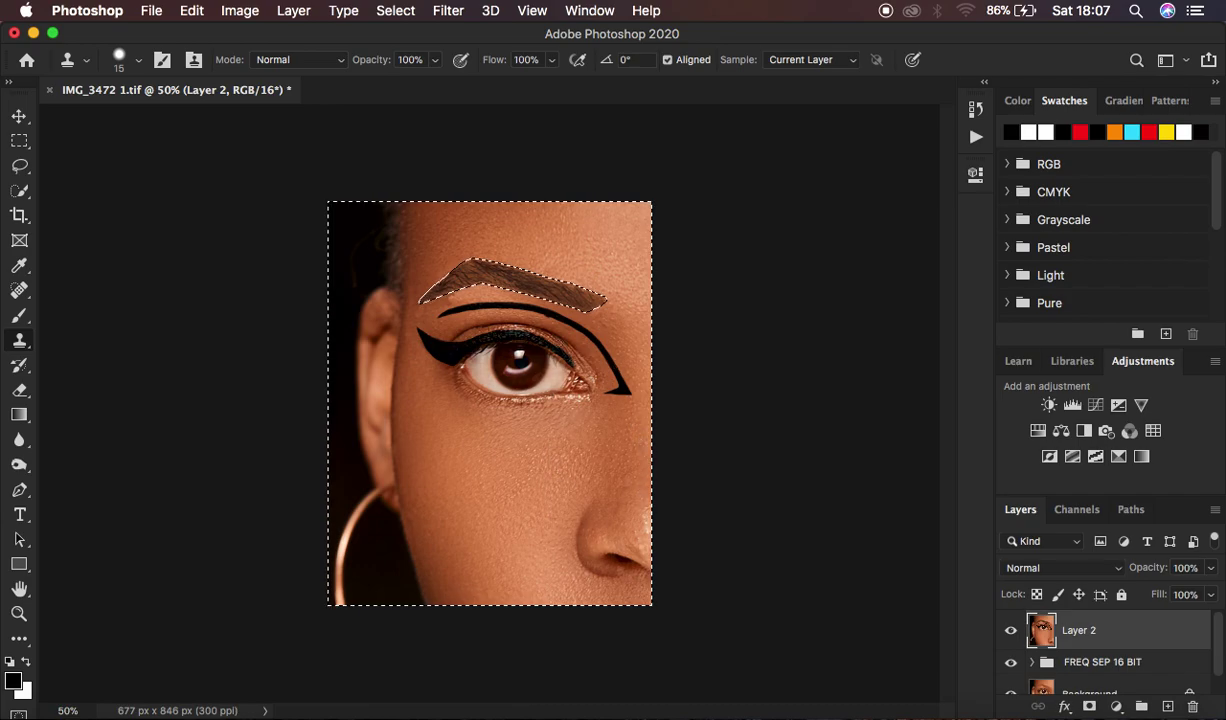
# Step: Deselect, fit the image, and drop Layer 2's opacity briefly before restoring it to 100%
pyautogui.press('super+d')
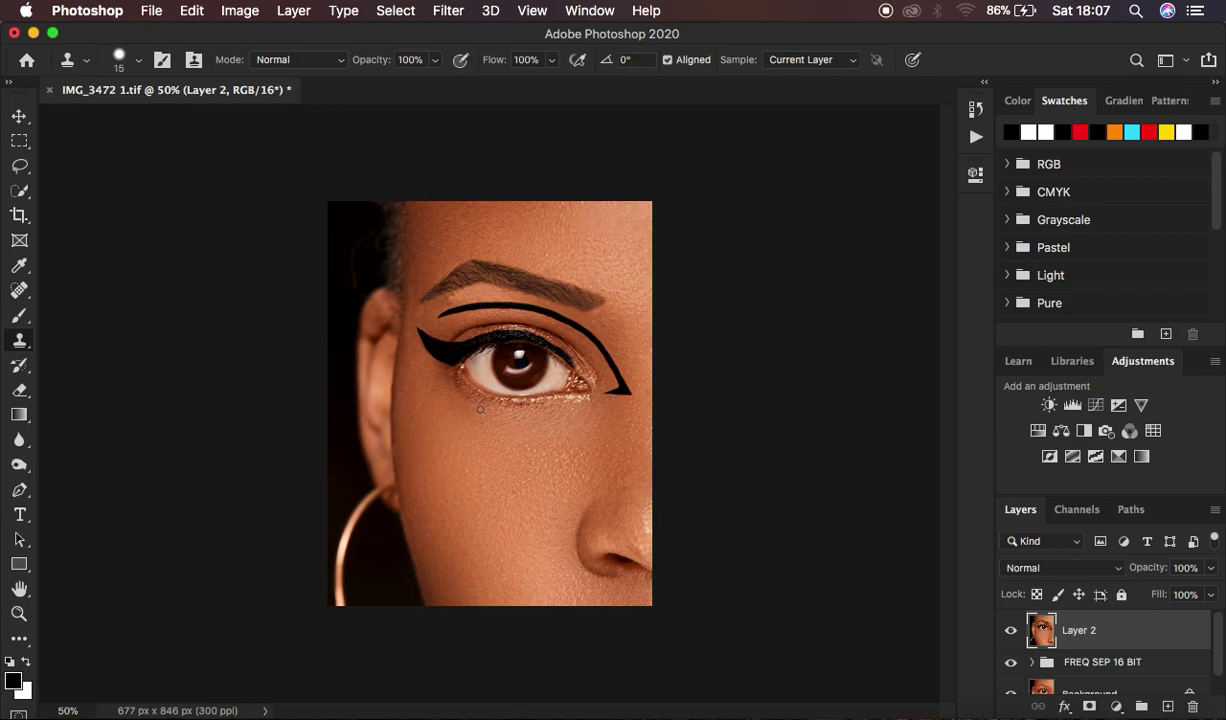
pyautogui.press('super+minus')
pyautogui.press('super+plus')
pyautogui.press('super+plus')
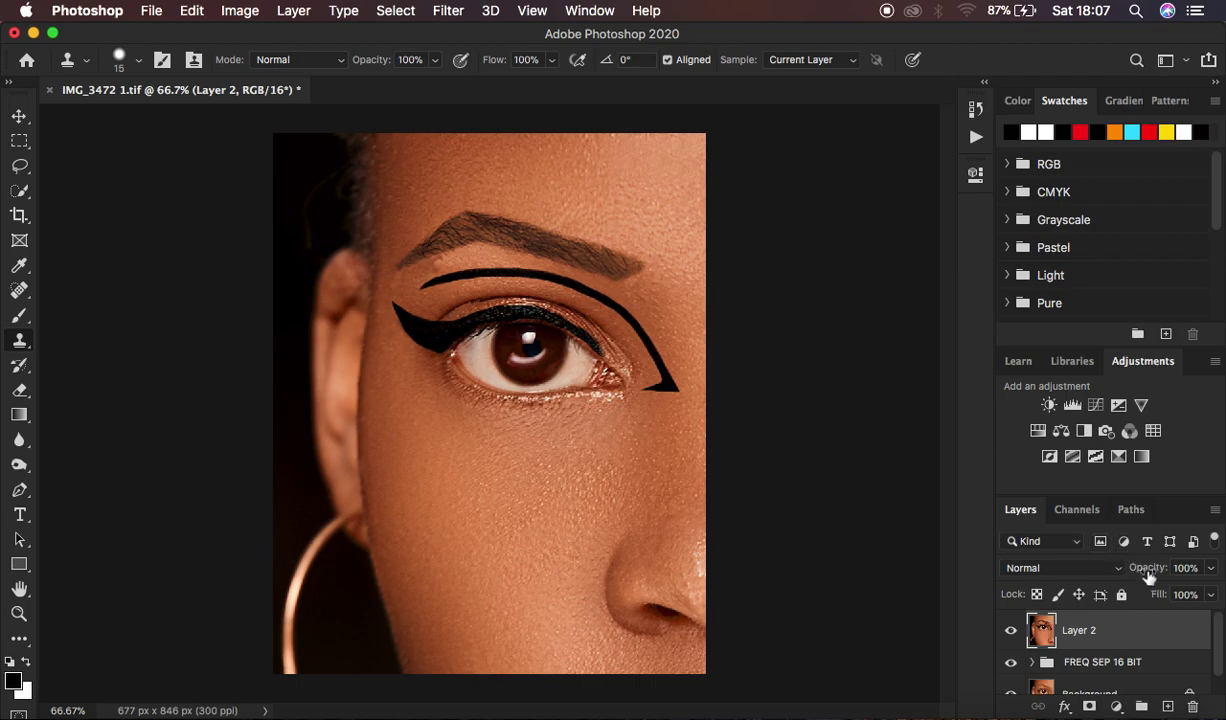
pyautogui.moveTo(1150, 578)
pyautogui.mouseDown()
pyautogui.moveTo(1122, 568)
pyautogui.moveTo(1138, 569)
pyautogui.mouseUp()
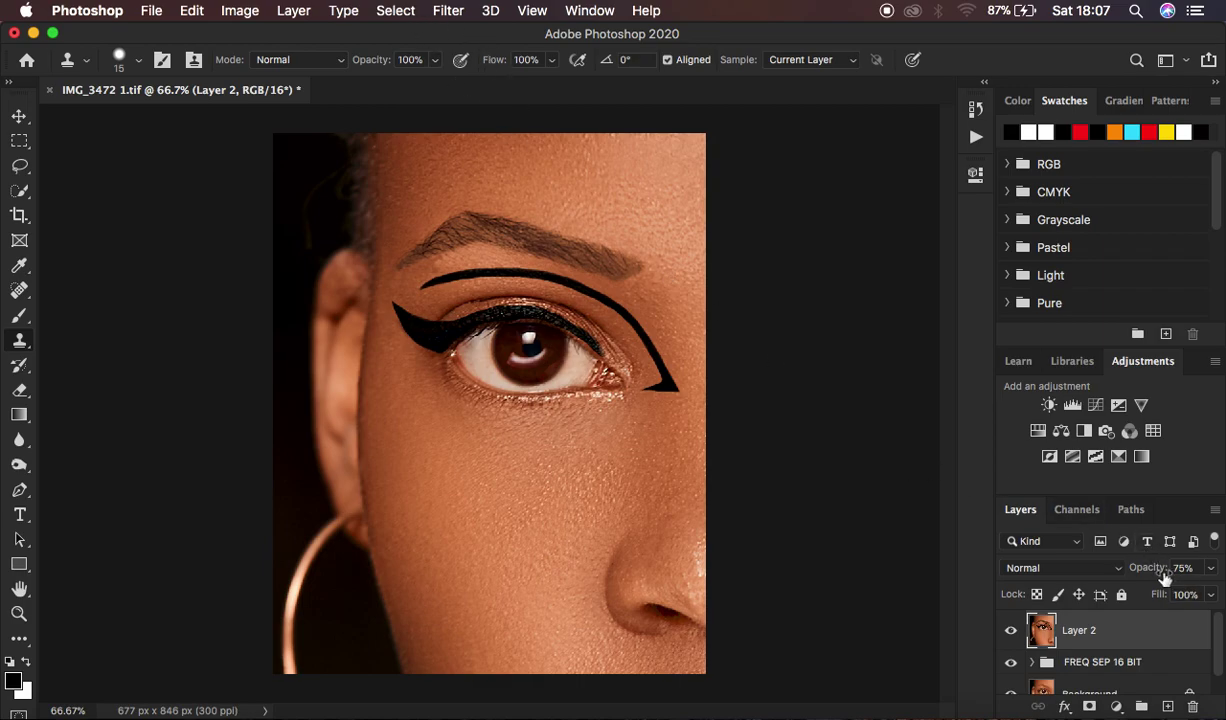
pyautogui.moveTo(1150, 577); pyautogui.dragTo(1165, 572)
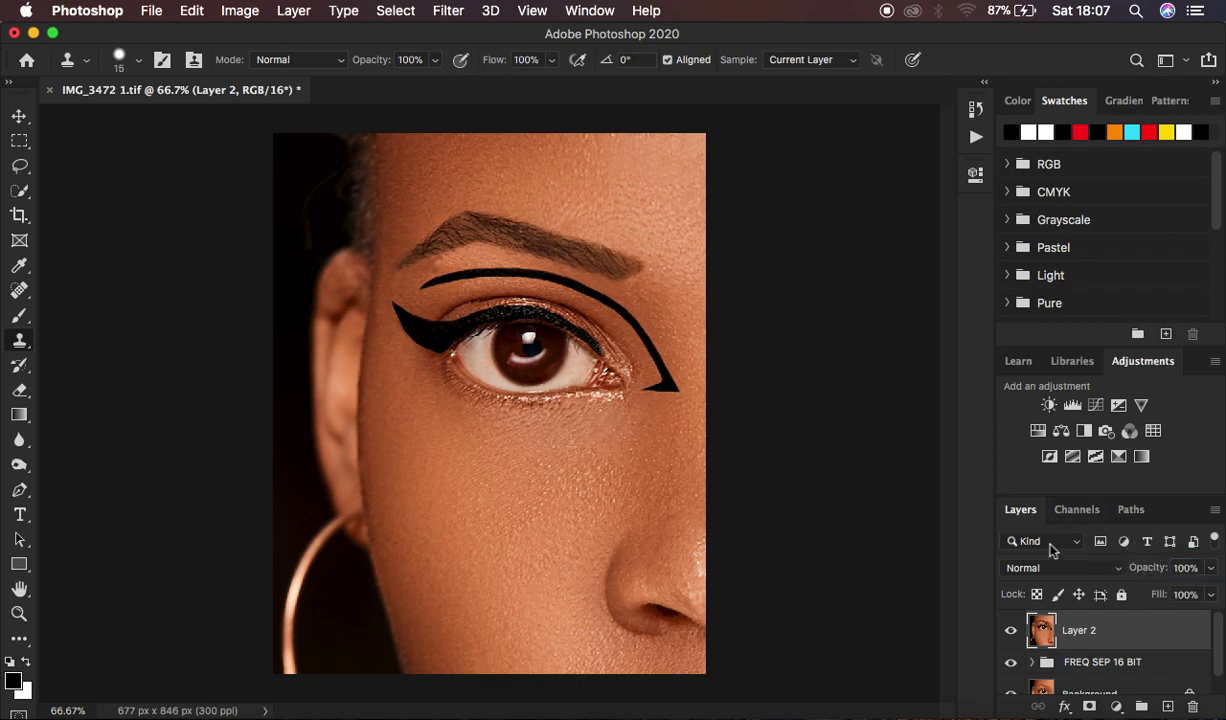
pyautogui.click(448, 11)
# Step: In Liquify at 200%, push the brow's arch up and outward with a size-40 Forward Warp brush
pyautogui.click(478, 164)
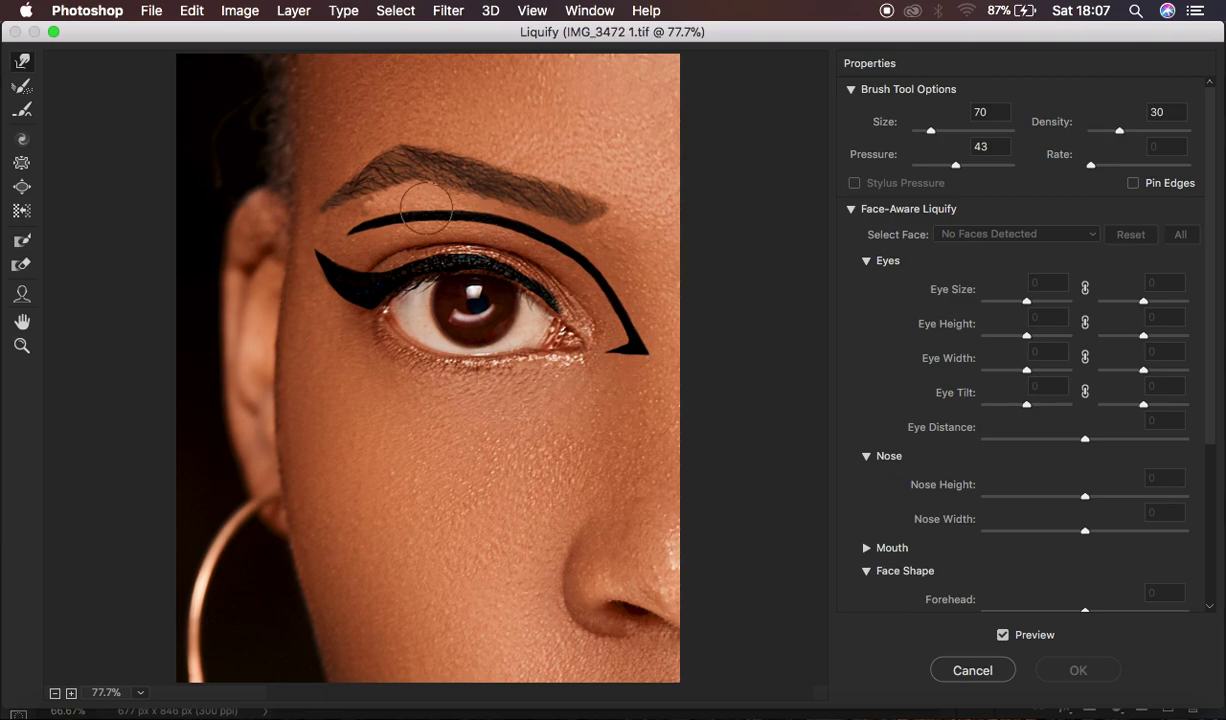
pyautogui.press('super+plus')
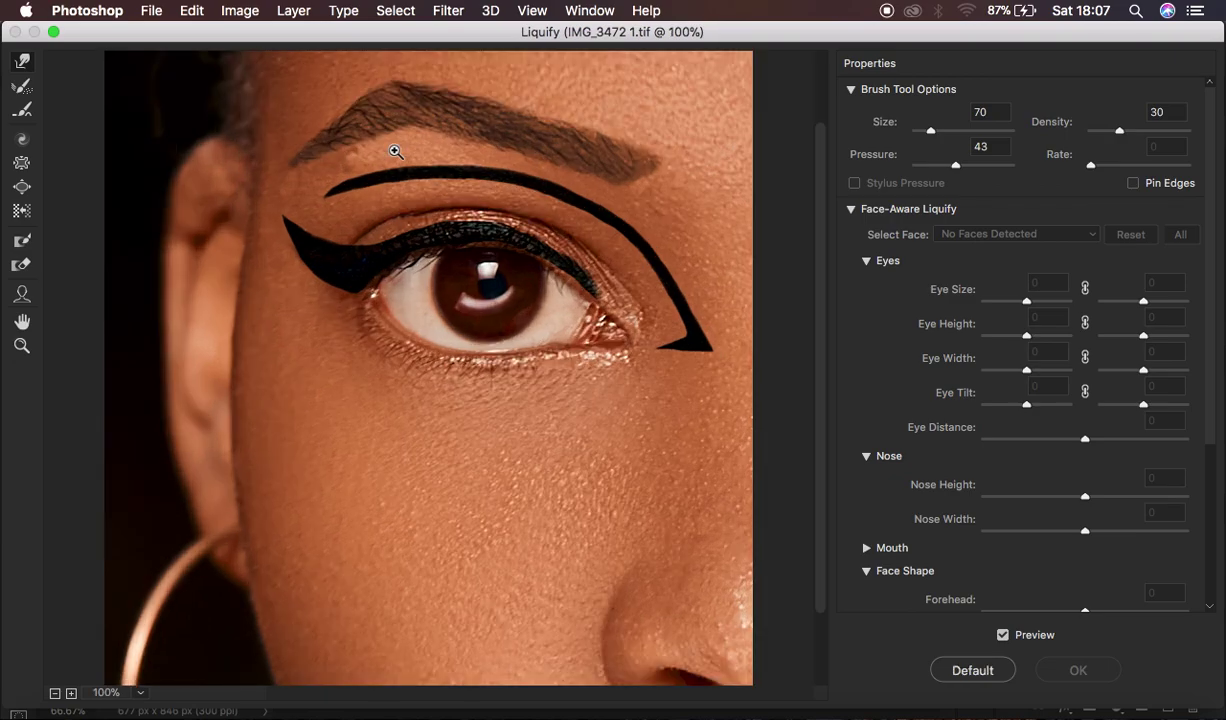
pyautogui.press('super+plus')
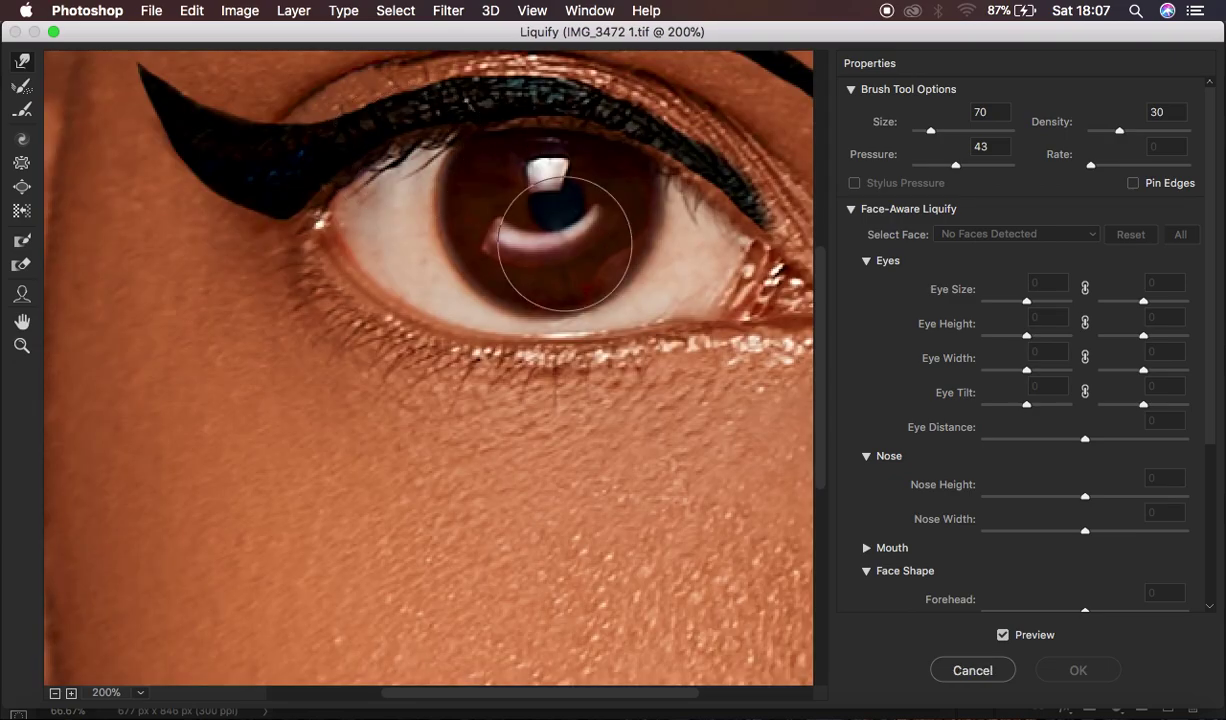
pyautogui.moveTo(564, 172)
pyautogui.mouseDown()
pyautogui.moveTo(575, 438)
pyautogui.moveTo(502, 545)
pyautogui.mouseUp()
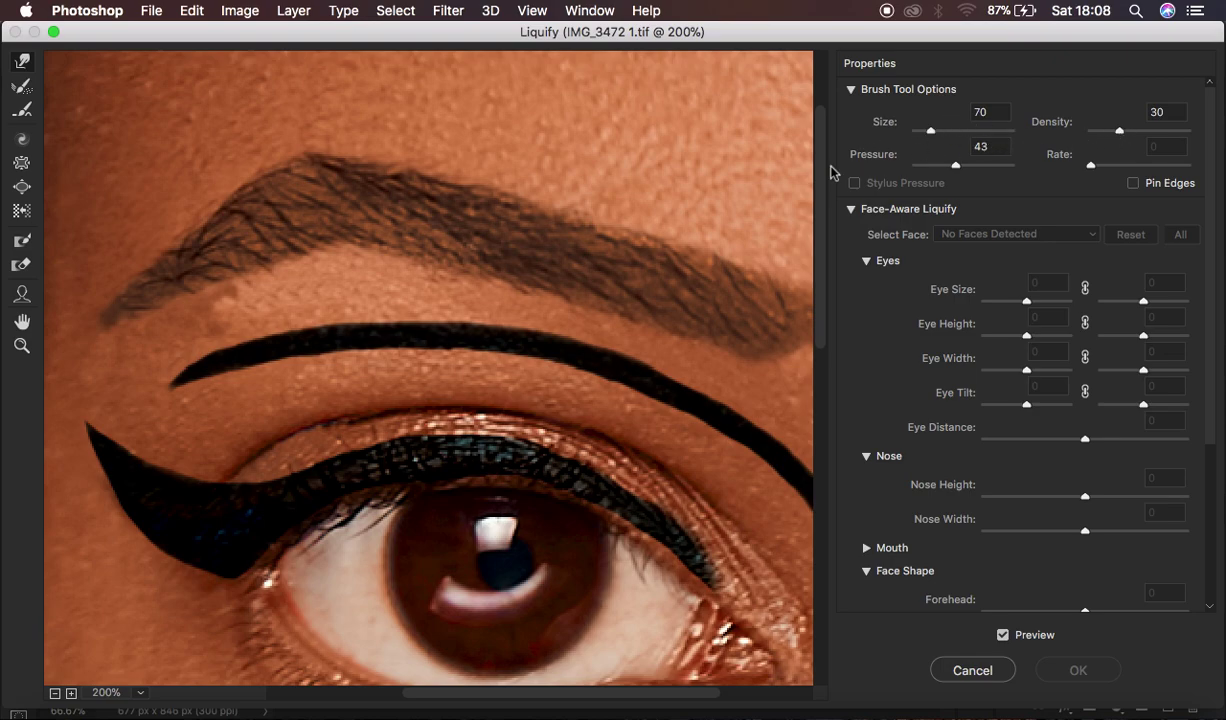
pyautogui.press('[')
pyautogui.press('[')
pyautogui.moveTo(295, 135)
pyautogui.mouseDown()
pyautogui.moveTo(309, 123)
pyautogui.moveTo(328, 137)
pyautogui.moveTo(292, 144)
pyautogui.moveTo(309, 159)
pyautogui.mouseUp()
pyautogui.moveTo(170, 205); pyautogui.dragTo(175, 218)
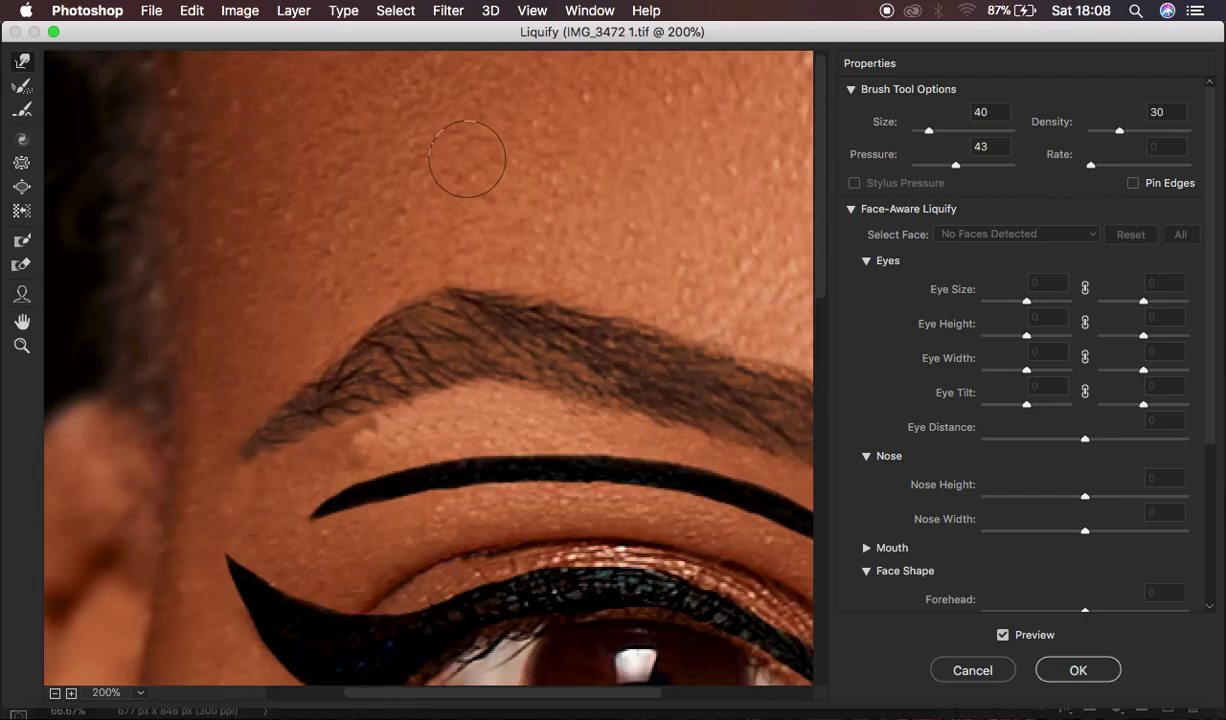
# Step: Compare the Liquify preview, then nudge the brow tail slightly left and smooth the brow's start
pyautogui.click(1002, 634)
pyautogui.click(1002, 634)
pyautogui.click(1003, 636)
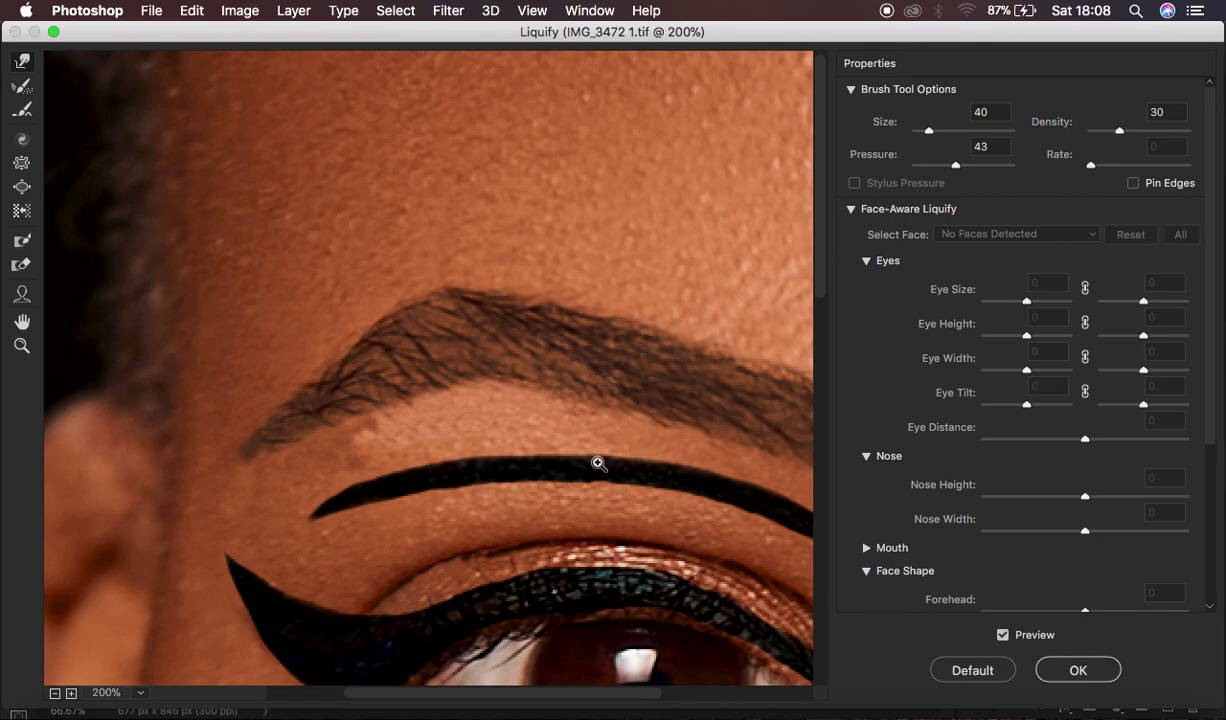
pyautogui.keyDown('alt'); pyautogui.keyDown('super'); pyautogui.click(597, 463); pyautogui.keyUp('super'); pyautogui.keyUp('alt')
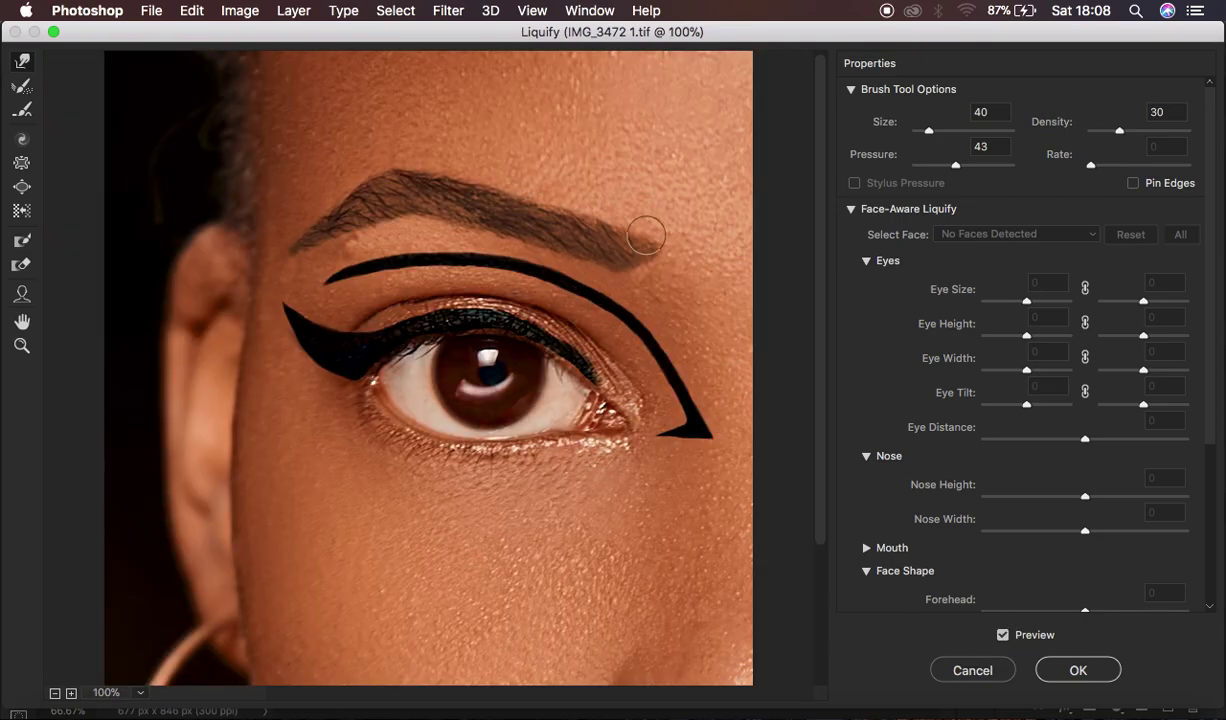
pyautogui.click(657, 252)
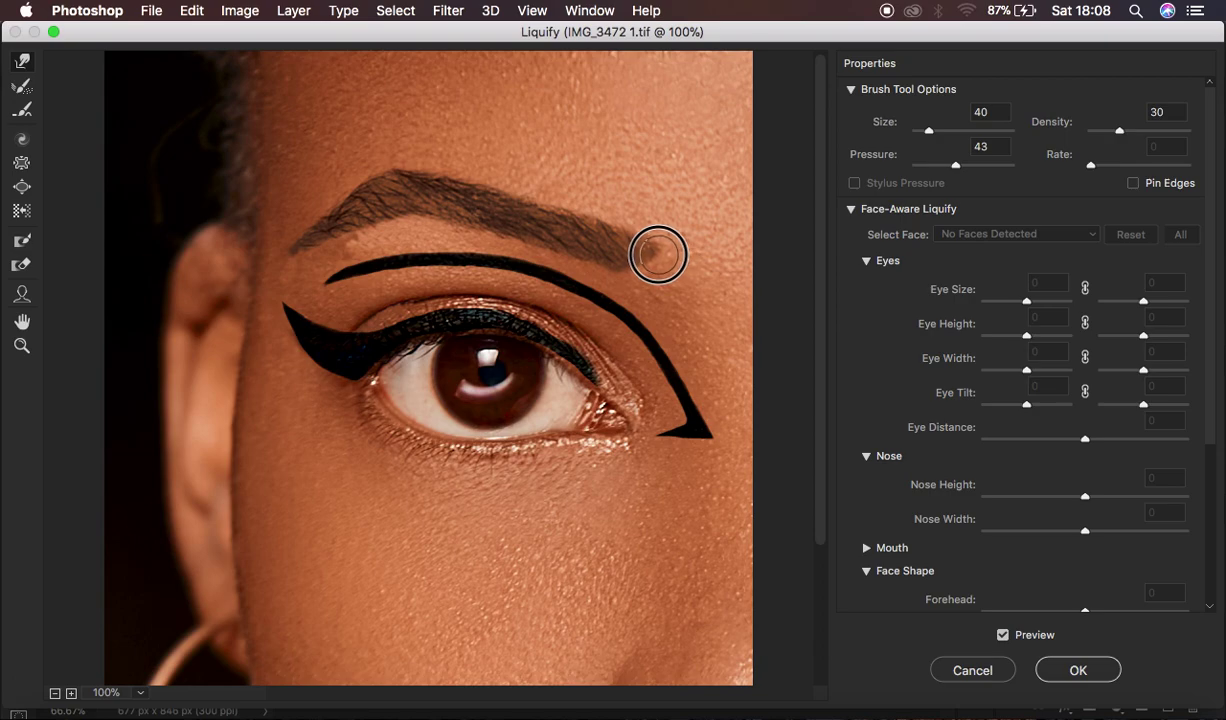
pyautogui.click(678, 241)
pyautogui.moveTo(678, 241); pyautogui.dragTo(672, 241)
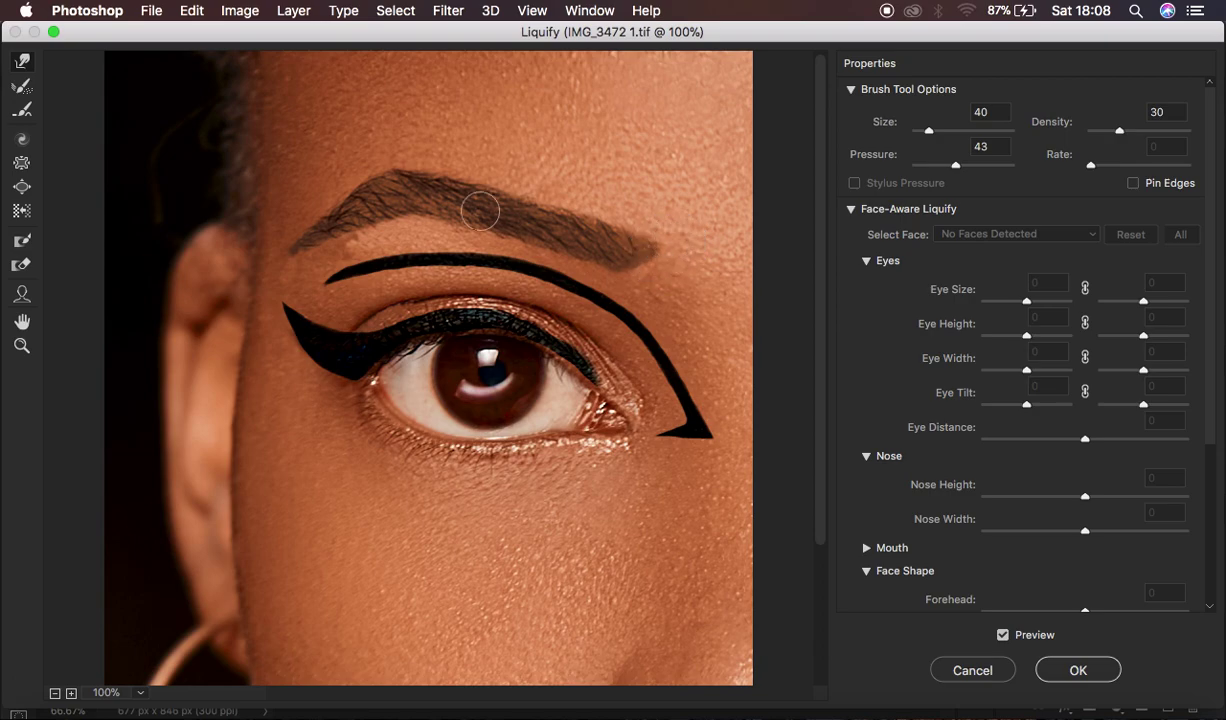
pyautogui.moveTo(268, 228); pyautogui.dragTo(282, 235)
# Step: At 200% with brush sizes 35 then 30, smooth the liner wing's upper edge and crease curve
pyautogui.press('super+equal')
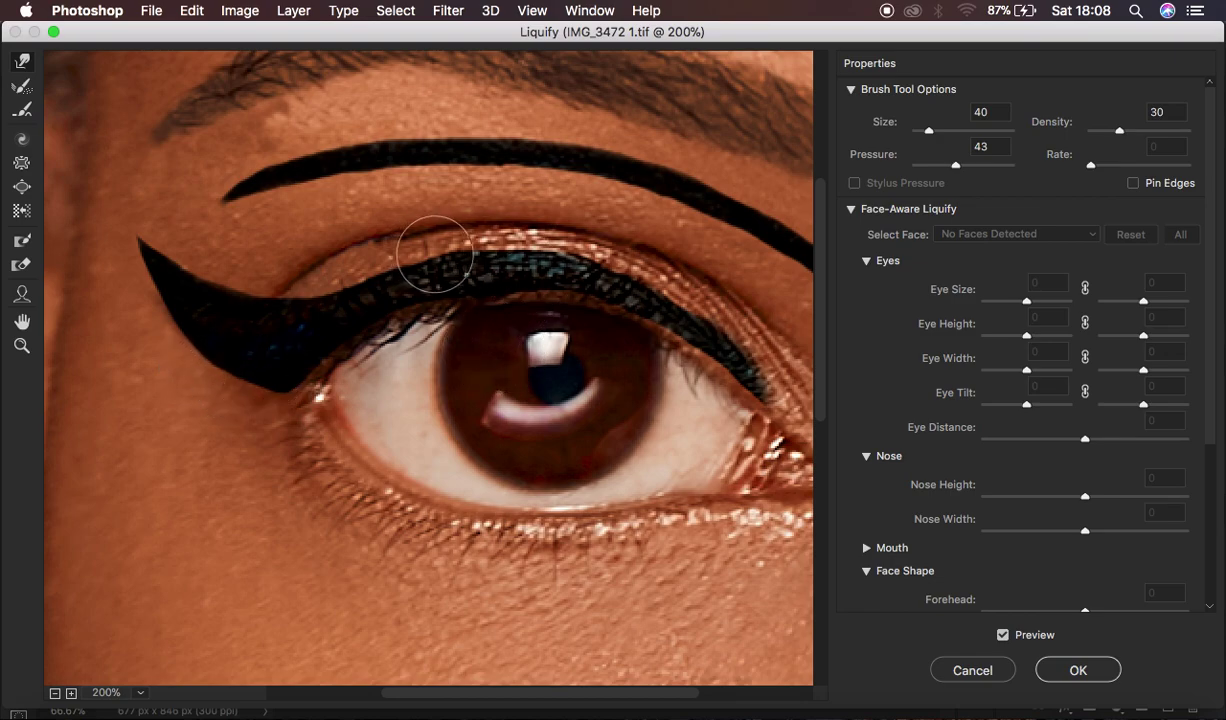
pyautogui.press('[')
pyautogui.moveTo(181, 252)
pyautogui.mouseDown()
pyautogui.moveTo(253, 286)
pyautogui.moveTo(282, 285)
pyautogui.mouseUp()
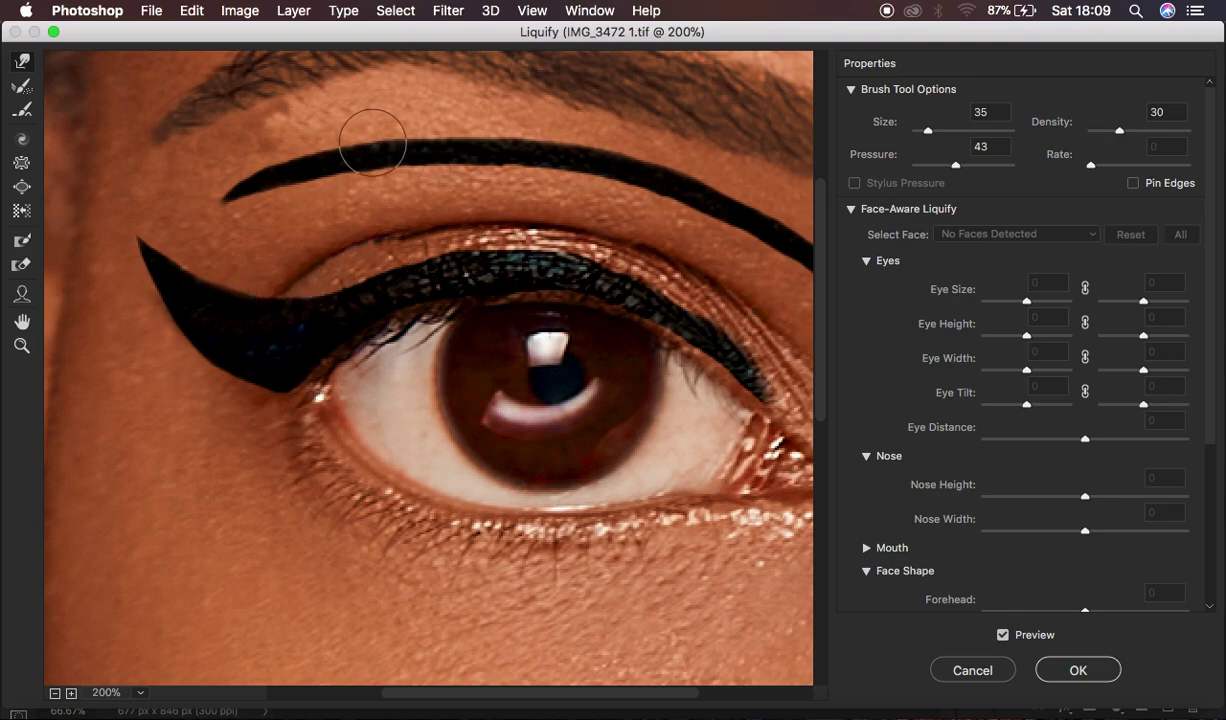
pyautogui.moveTo(468, 124)
pyautogui.mouseDown()
pyautogui.moveTo(493, 125)
pyautogui.moveTo(220, 119)
pyautogui.mouseUp()
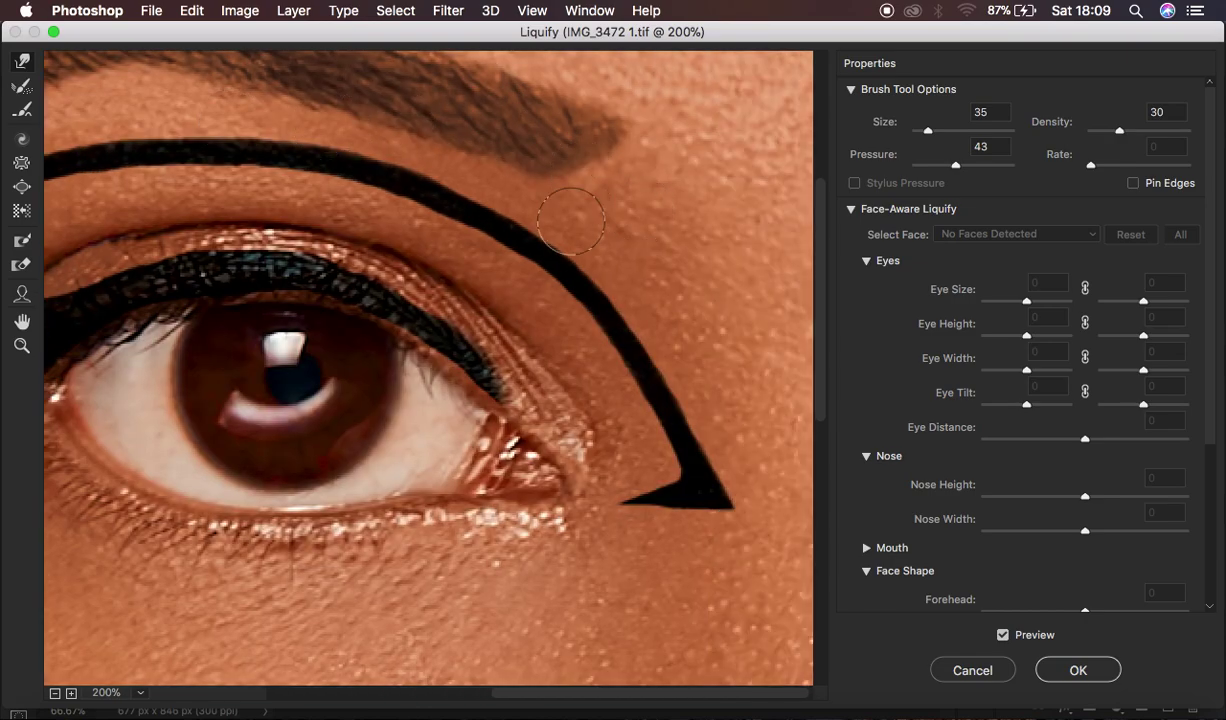
pyautogui.press('[')
pyautogui.moveTo(467, 196); pyautogui.dragTo(468, 186)
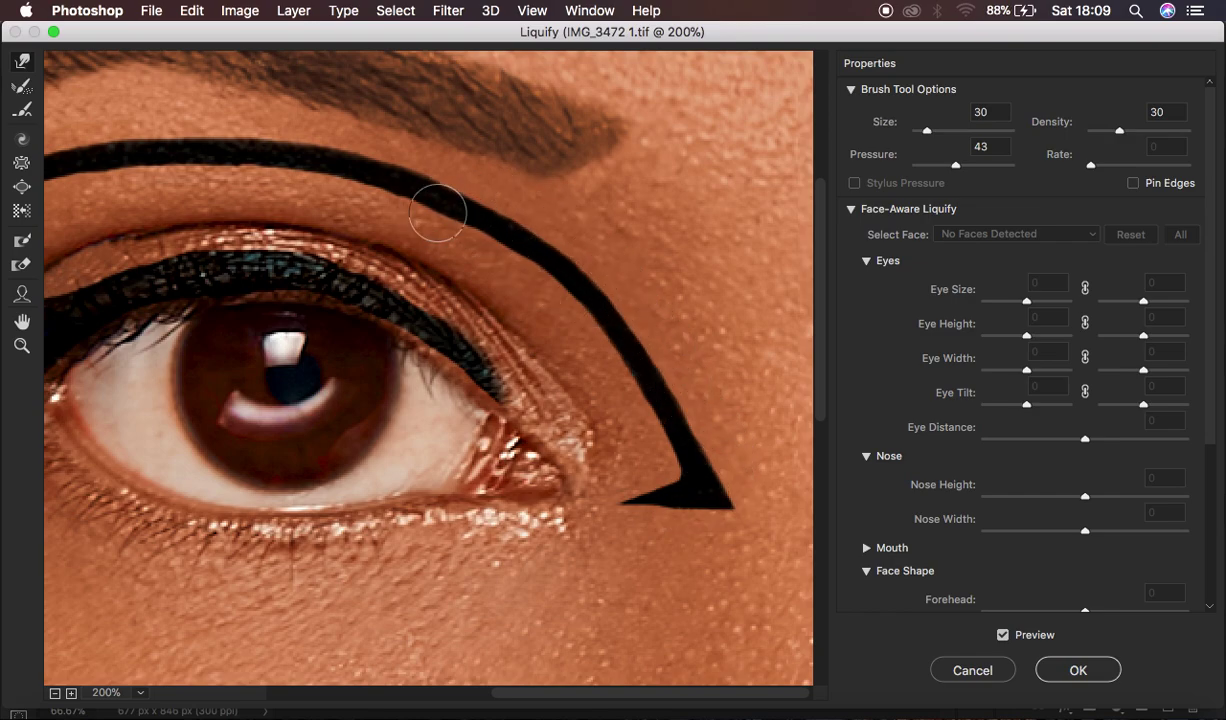
pyautogui.hotkey('ctrl', 'space')
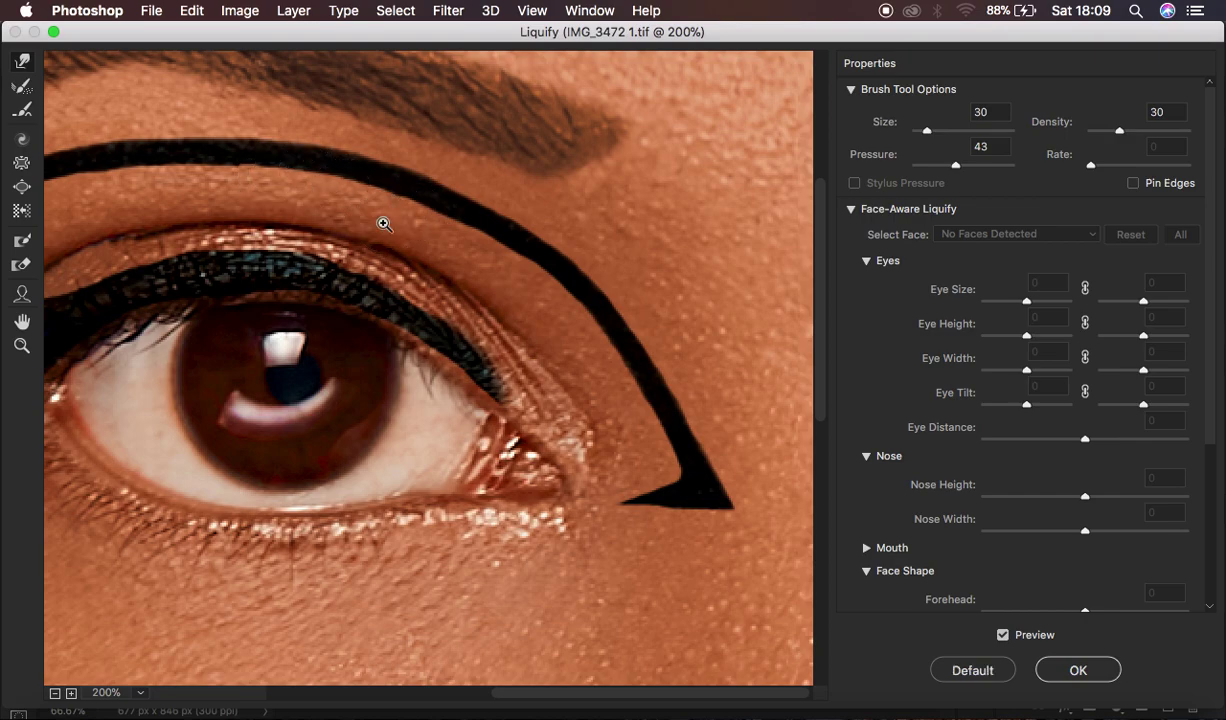
pyautogui.keyDown('ctrl'); pyautogui.keyDown('alt'); pyautogui.click(384, 224); pyautogui.keyUp('alt'); pyautogui.keyUp('ctrl')
pyautogui.keyDown('ctrl'); pyautogui.keyDown('alt'); pyautogui.click(384, 224); pyautogui.keyUp('alt'); pyautogui.keyUp('ctrl')
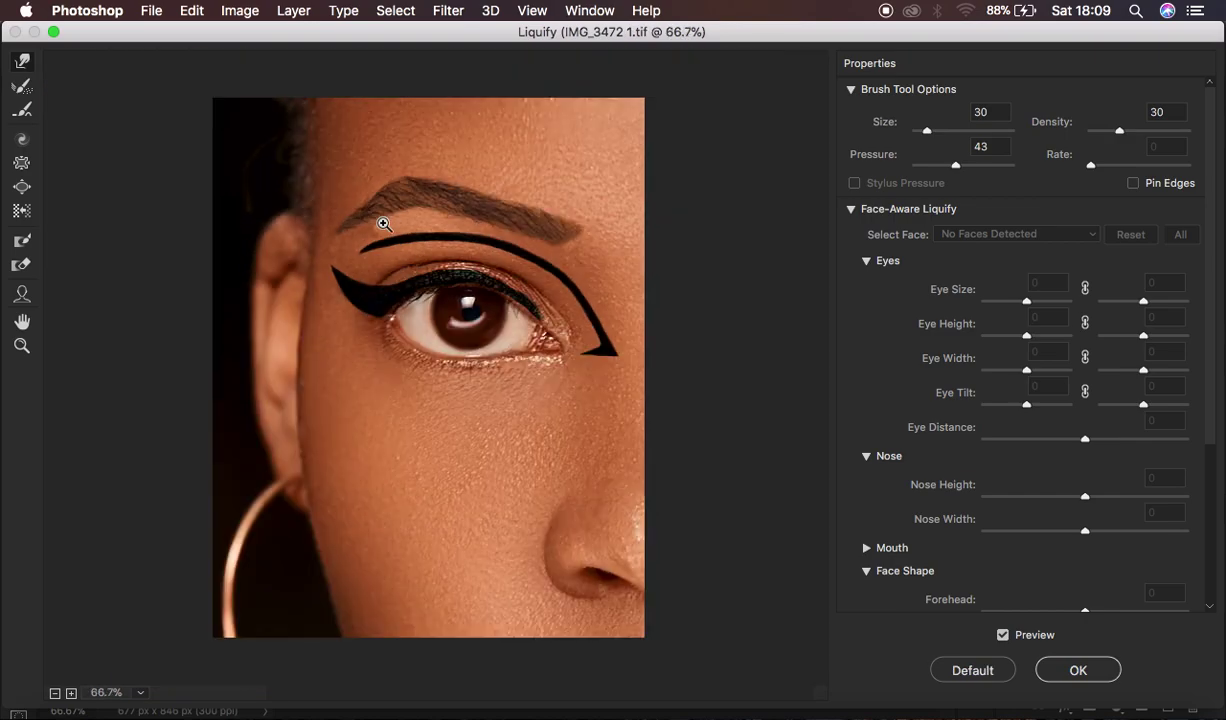
pyautogui.click(1004, 636)
# Step: Apply the Liquify warps and set Layer 2's opacity to 91%
pyautogui.click(1078, 673)
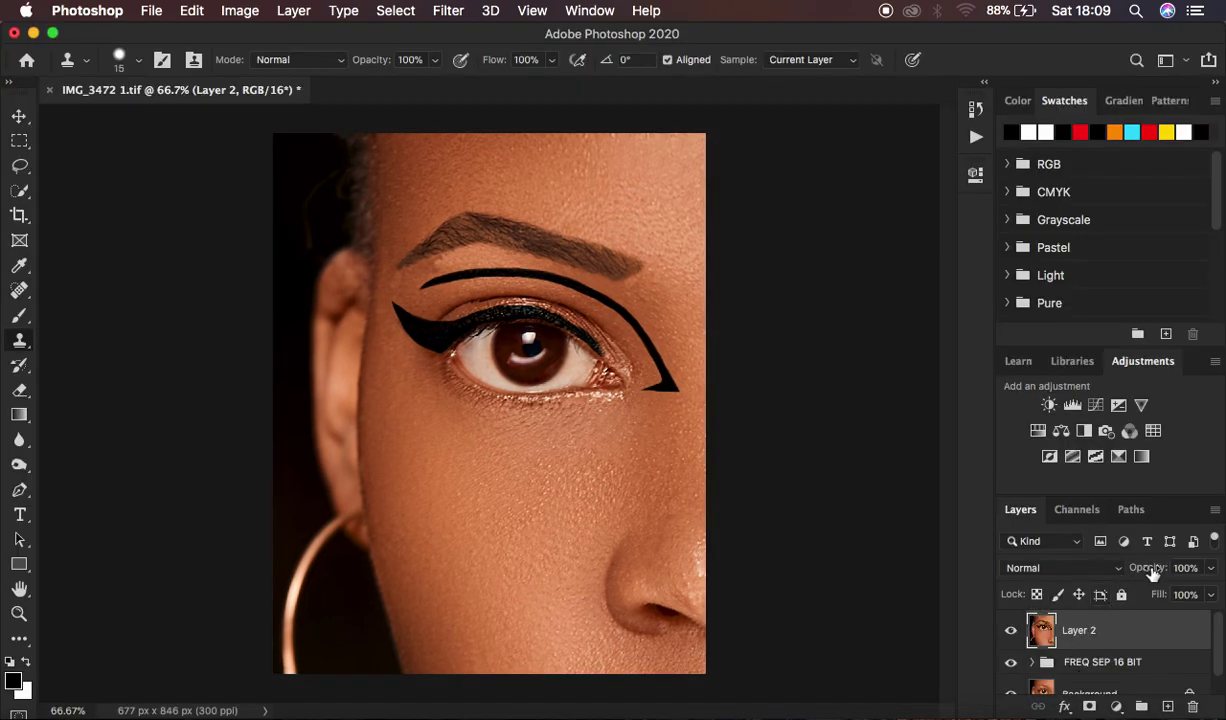
pyautogui.moveTo(1152, 570); pyautogui.dragTo(1142, 571)
pyautogui.click(1147, 569)
pyautogui.write('91')
pyautogui.press('Return')
pyautogui.scroll(-1, 1167, 621)
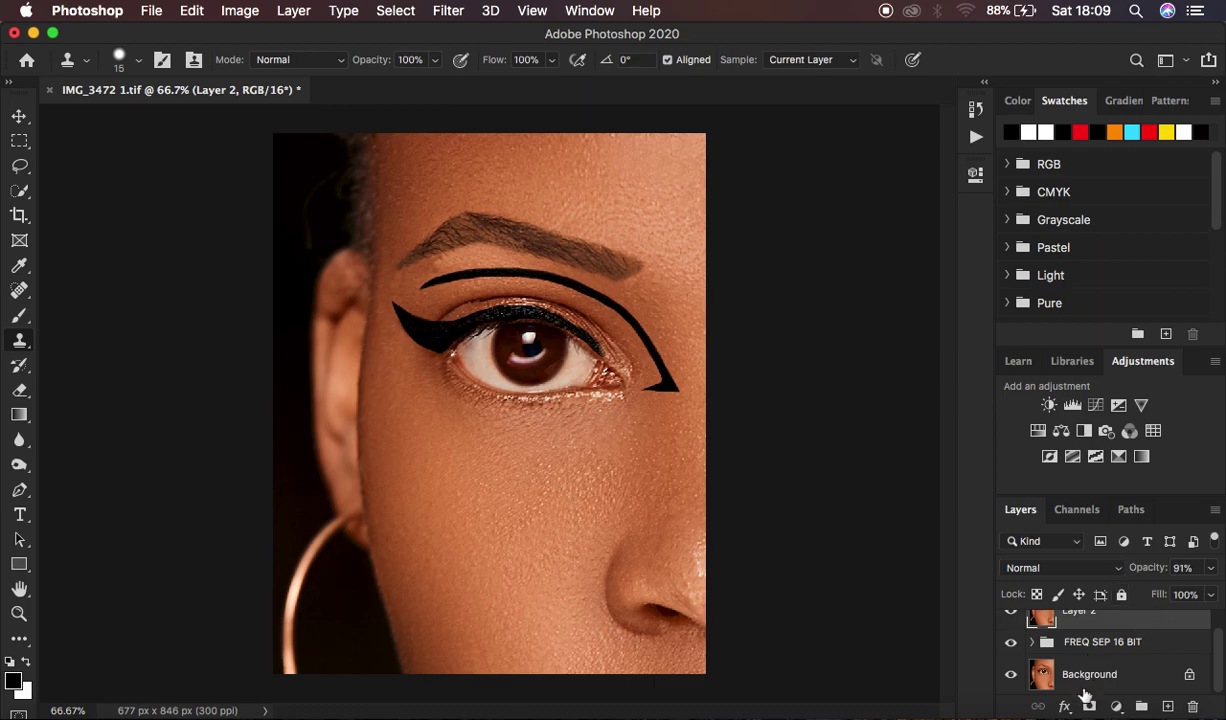
# Step: Toggle the Background layer solo to compare the original photo, then restore all layers
pyautogui.keyDown('alt'); pyautogui.click(1010, 676); pyautogui.keyUp('alt')
pyautogui.keyDown('alt'); pyautogui.click(1010, 676); pyautogui.keyUp('alt')
pyautogui.keyDown('alt'); pyautogui.click(1010, 676); pyautogui.keyUp('alt')
pyautogui.keyDown('alt'); pyautogui.click(1010, 676); pyautogui.keyUp('alt')
pyautogui.keyDown('alt'); pyautogui.click(1010, 676); pyautogui.keyUp('alt')
pyautogui.keyDown('alt'); pyautogui.click(1010, 676); pyautogui.keyUp('alt')
pyautogui.keyDown('alt'); pyautogui.click(1010, 676); pyautogui.keyUp('alt')
pyautogui.keyDown('alt'); pyautogui.click(1010, 676); pyautogui.keyUp('alt')
pyautogui.keyDown('alt'); pyautogui.click(1010, 676); pyautogui.keyUp('alt')
pyautogui.keyDown('alt'); pyautogui.click(1010, 676); pyautogui.keyUp('alt')
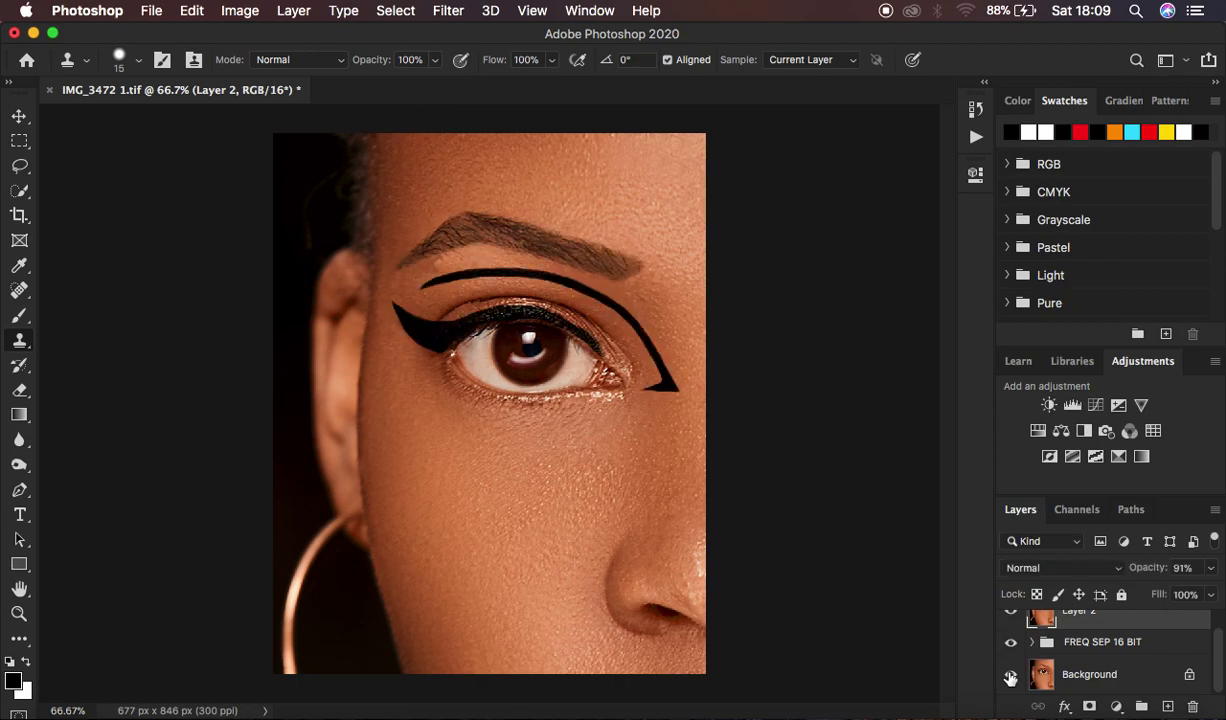